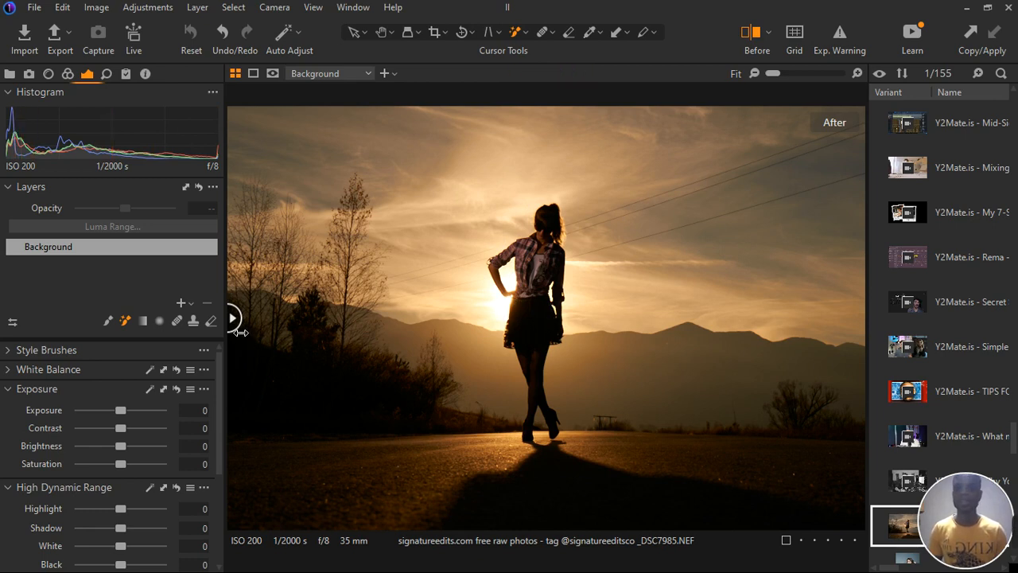
- Compare the before and after versions of the silhouette photo by sweeping the split-view divider across the image
drag(237, 326, 251, 286)
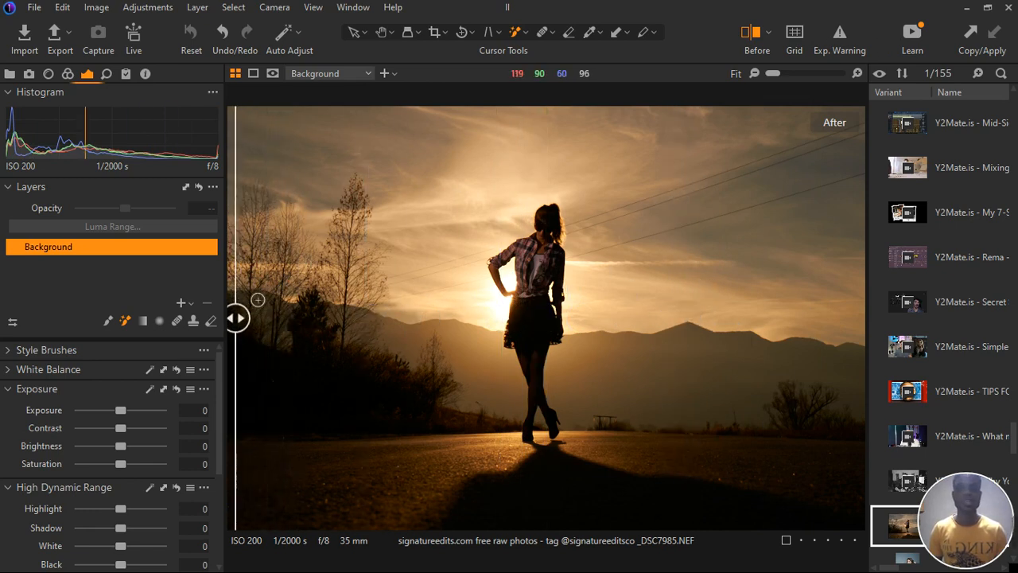
drag(242, 328, 218, 298)
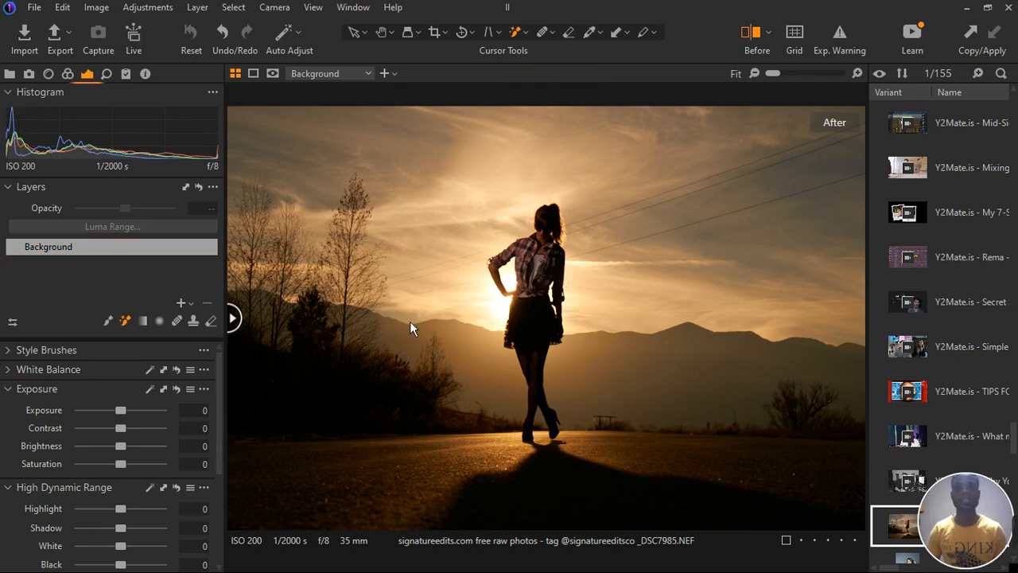
mouse_move(249, 328)
mouse_down()
mouse_move(631, 318)
mouse_move(280, 319)
mouse_move(246, 332)
mouse_up()
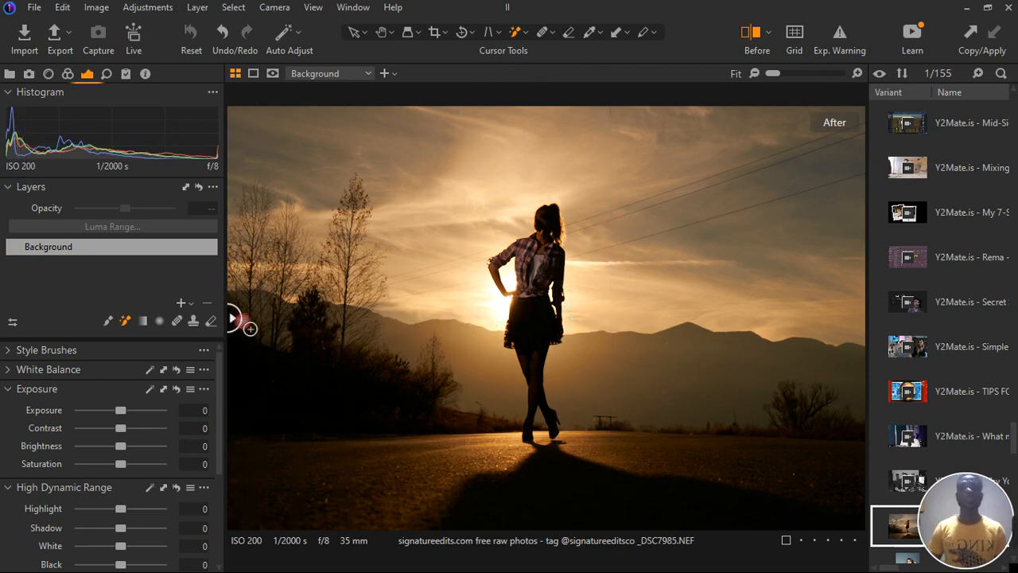
click(756, 47)
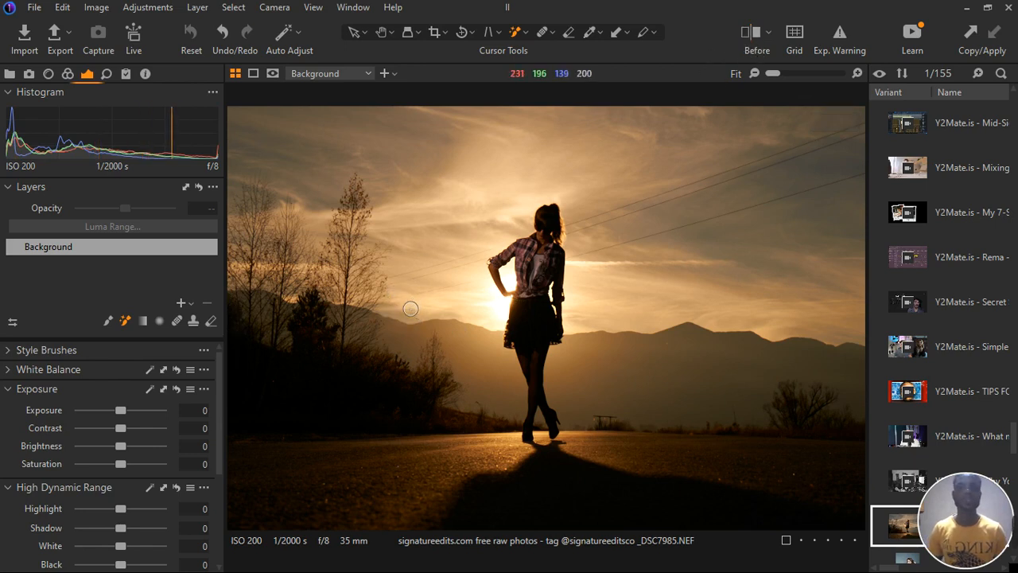
click(759, 42)
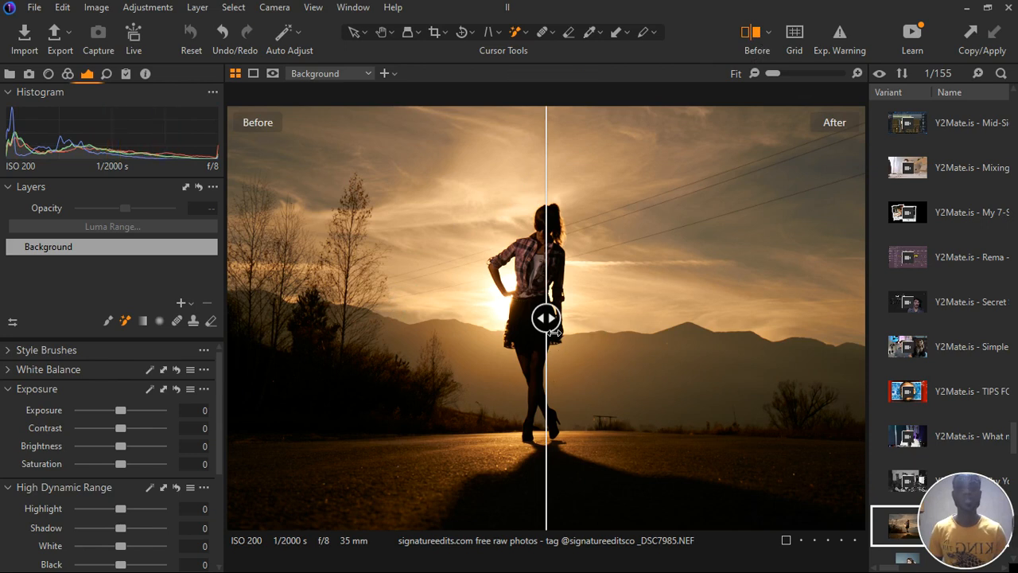
drag(552, 330, 232, 347)
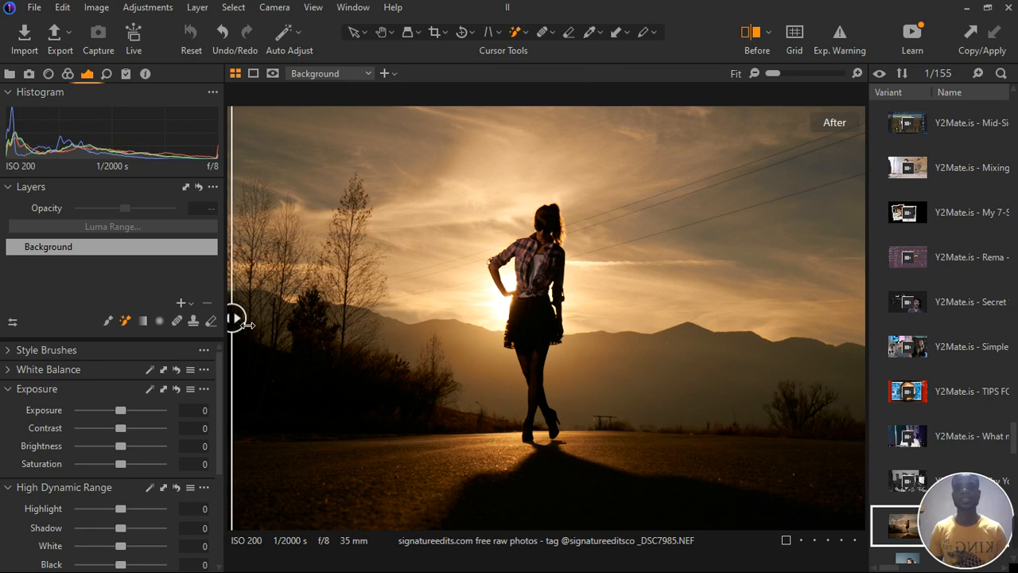
drag(247, 325, 446, 334)
drag(584, 340, 242, 337)
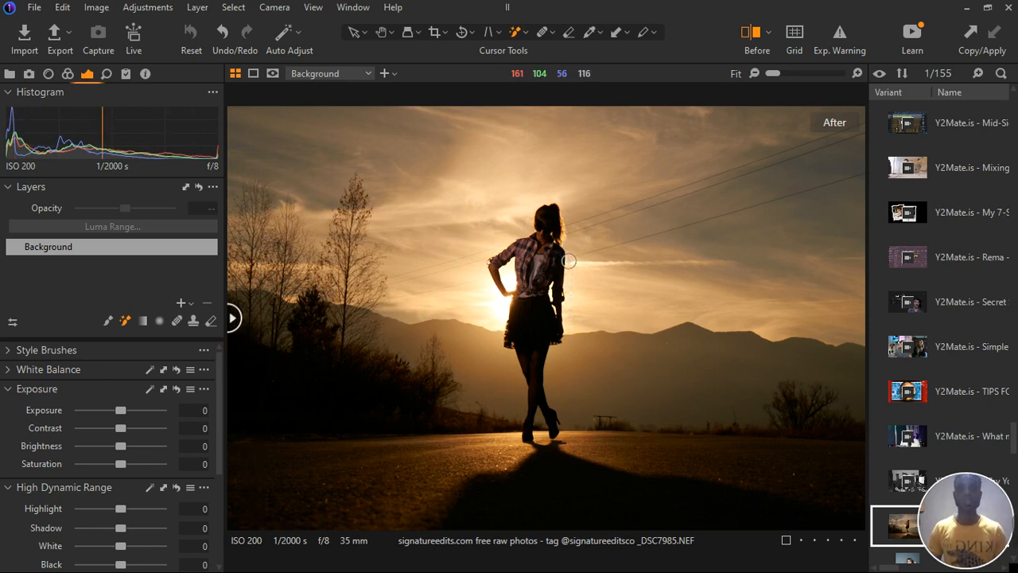
- Inspect the dark areas of the woman's skirt, the bushes and the road shadow up close
scroll(557, 337, up, 5)
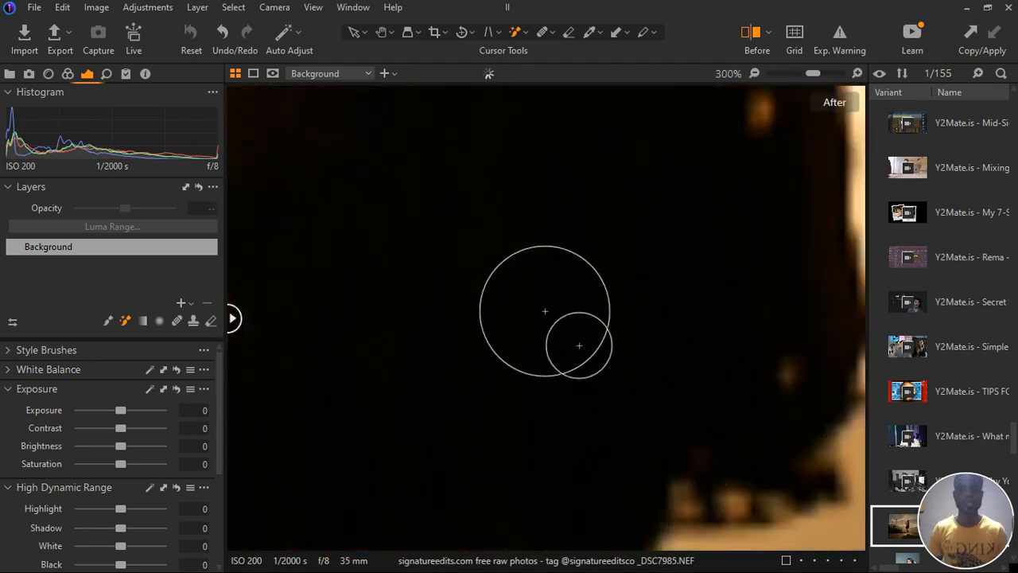
scroll(545, 312, down, 5)
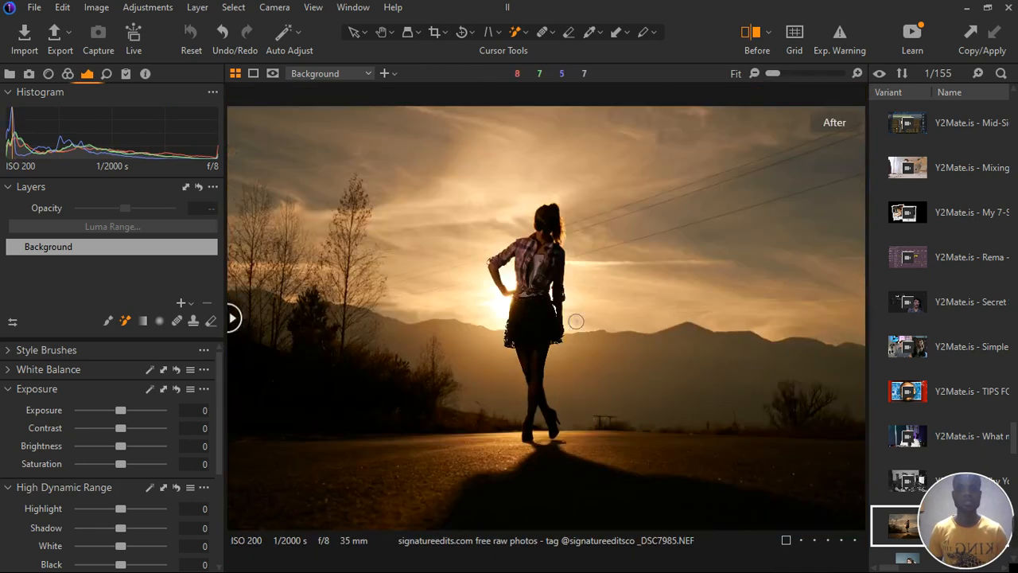
scroll(546, 337, down, 2)
scroll(342, 427, up, 3)
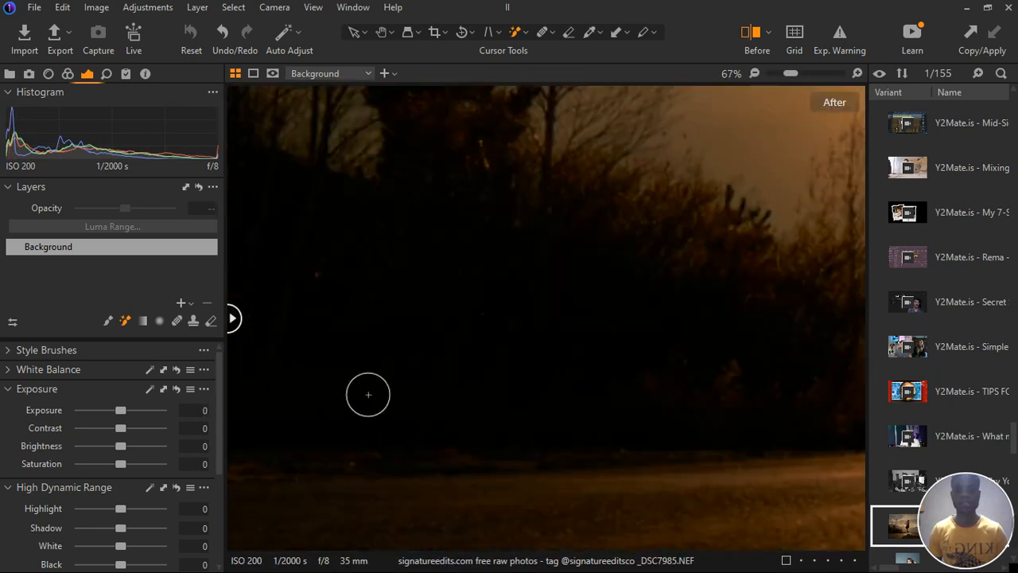
scroll(434, 341, down, 2)
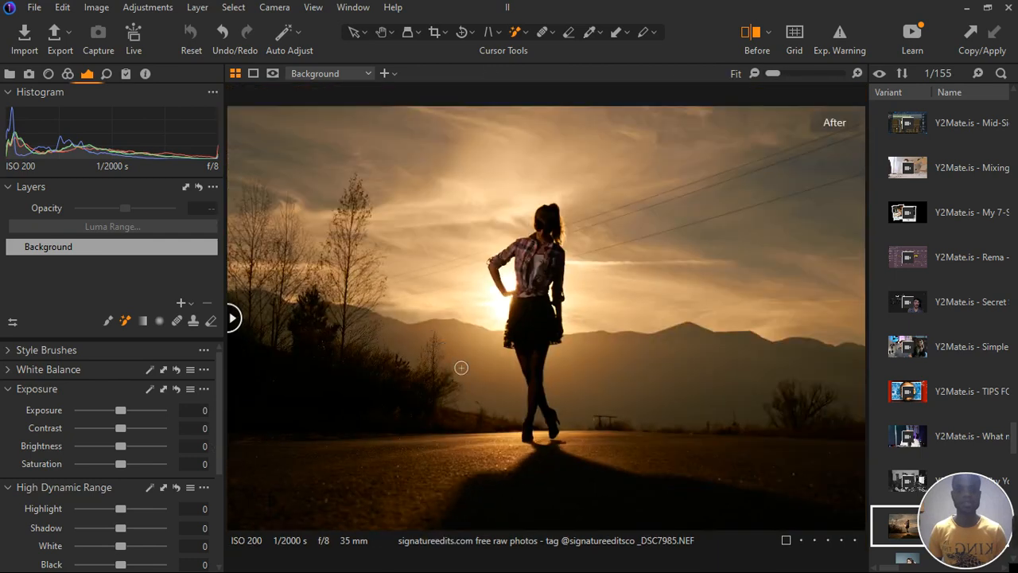
scroll(597, 500, up, 5)
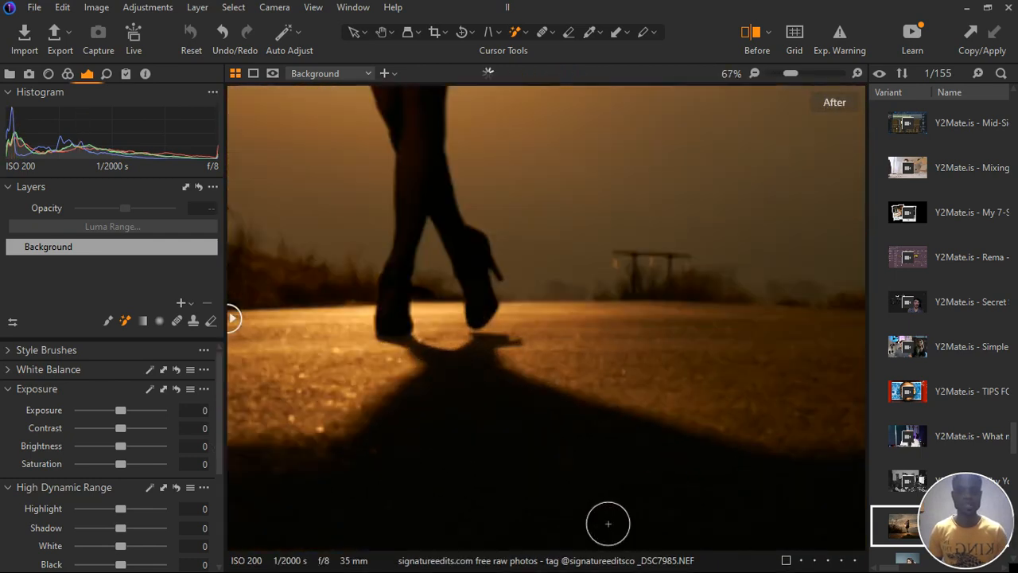
scroll(593, 462, down, 5)
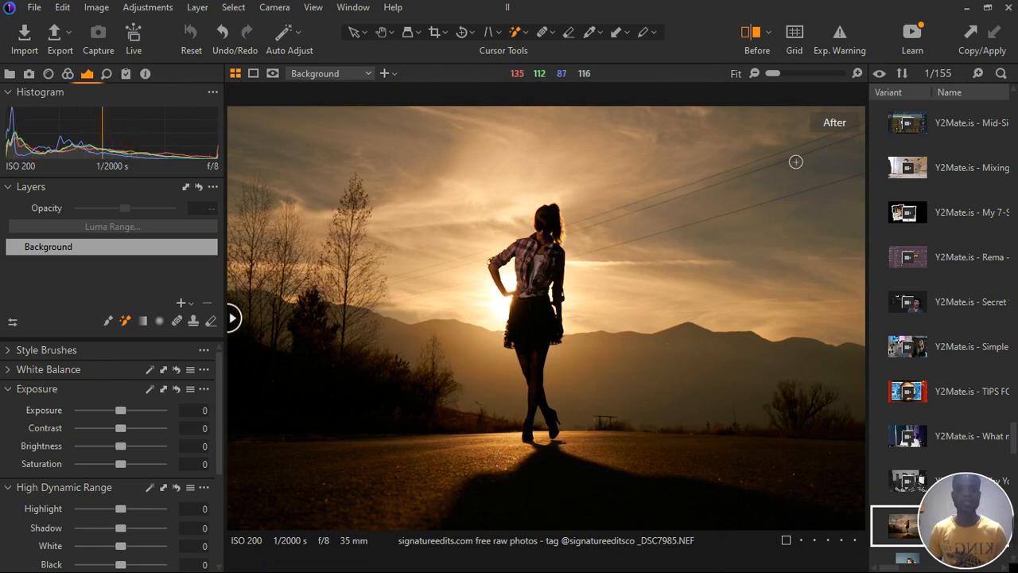
- Turn on the exposure warning and examine the flagged sky areas around the woman
click(840, 43)
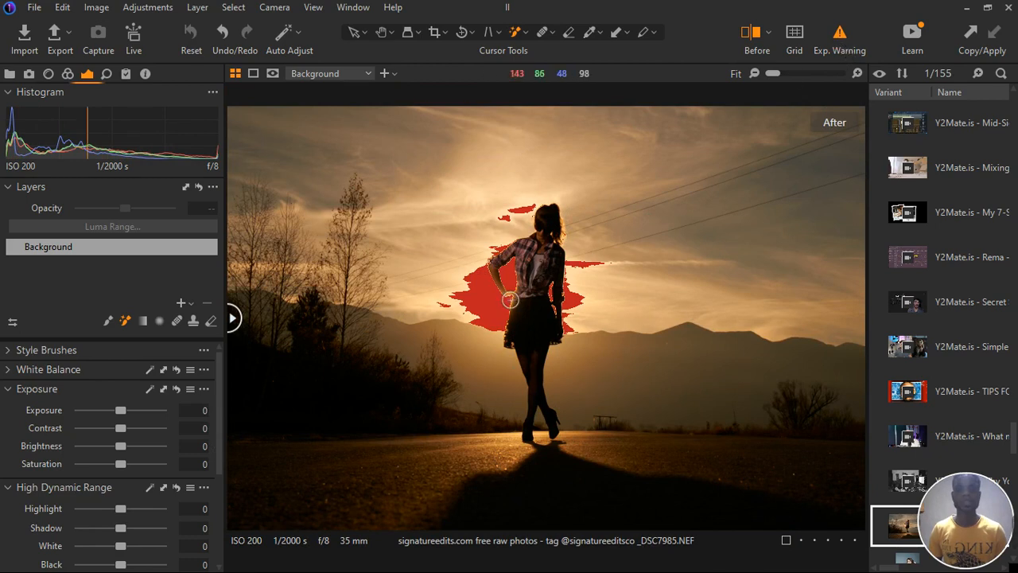
scroll(510, 299, up, 5)
scroll(521, 355, down, 3)
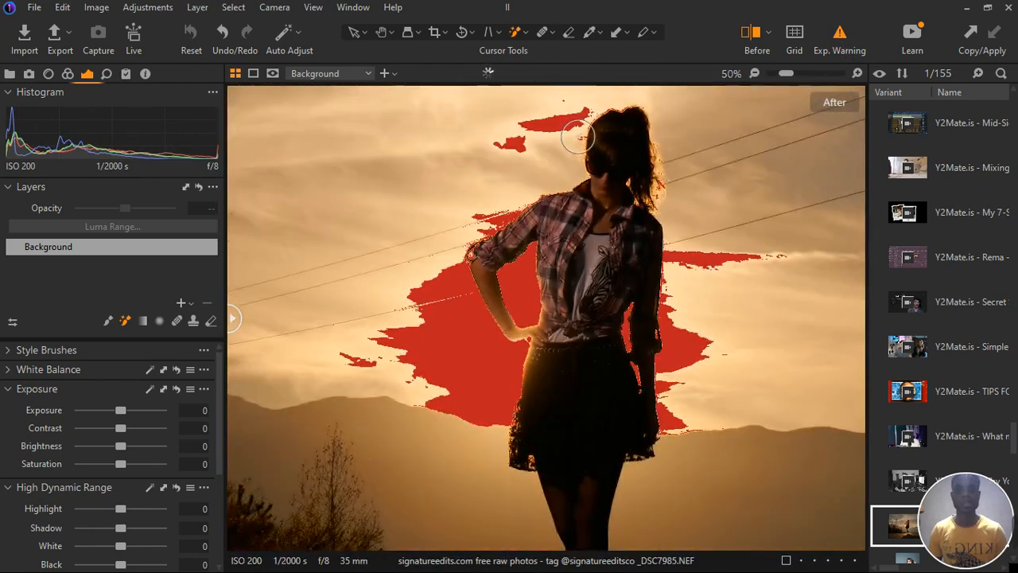
scroll(510, 393, down, 2)
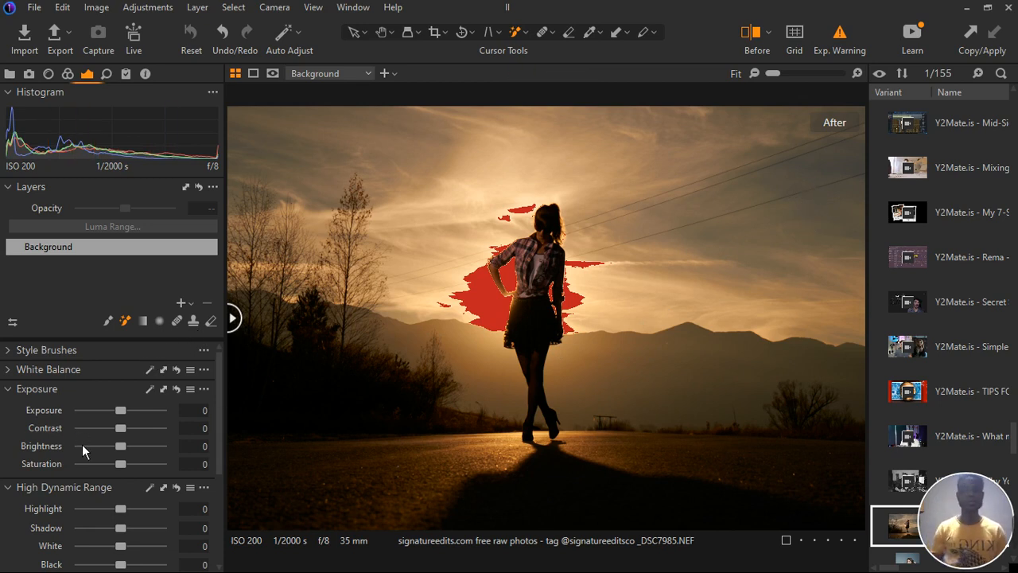
scroll(583, 366, up, 1)
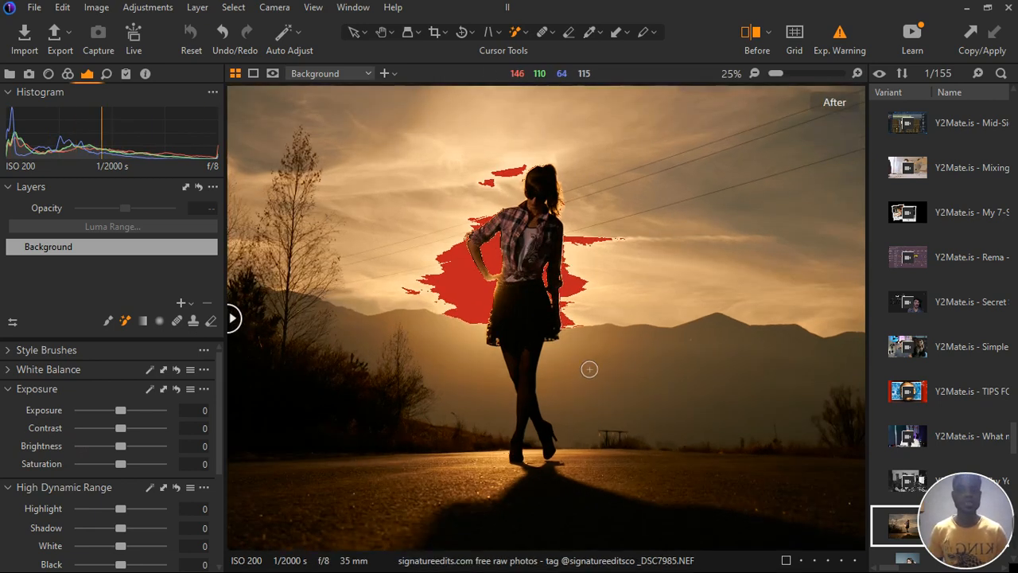
scroll(586, 368, down, 1)
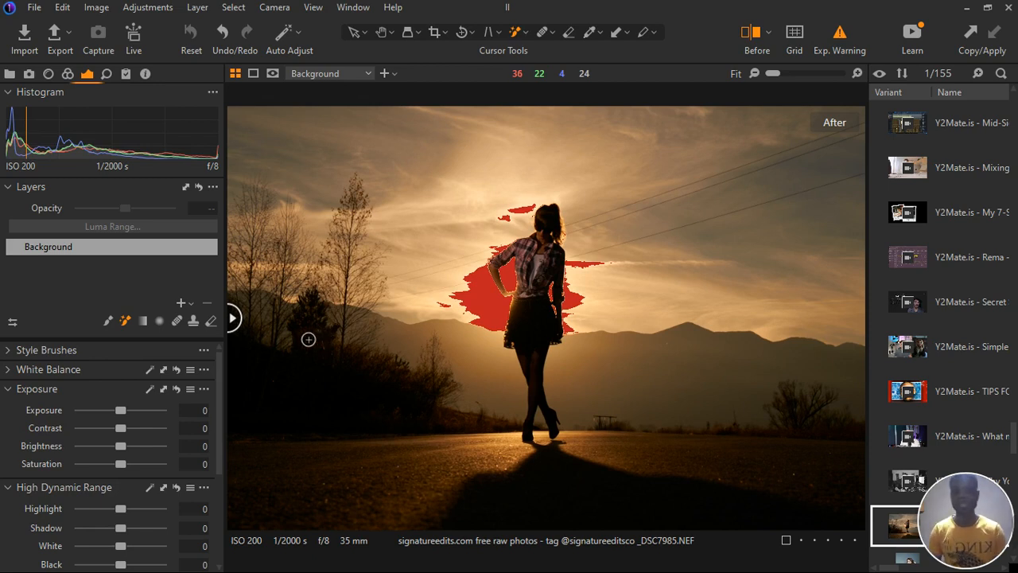
- Add a new filled adjustment layer and rename it "Adjustment of blacks"
click(11, 390)
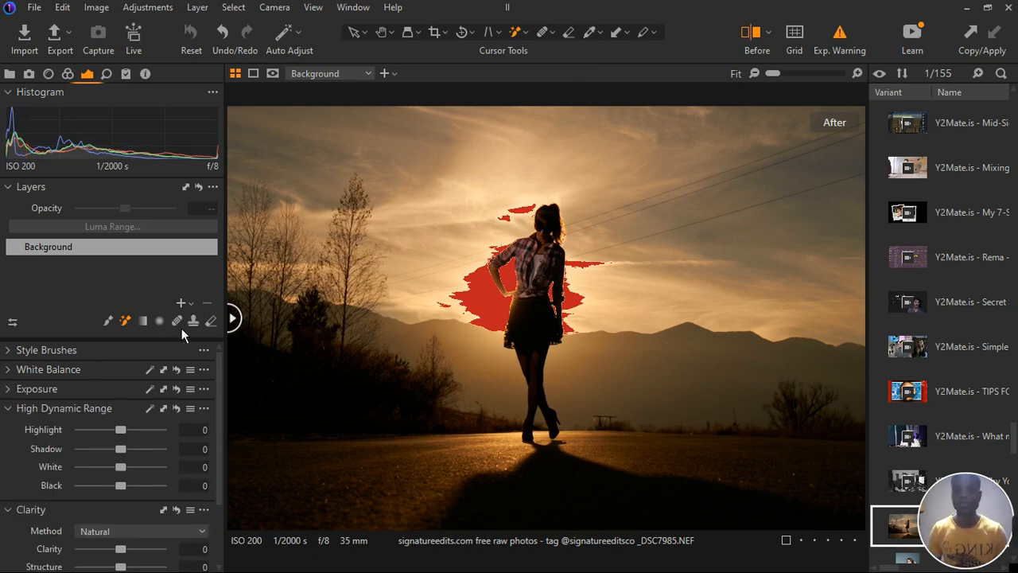
click(190, 303)
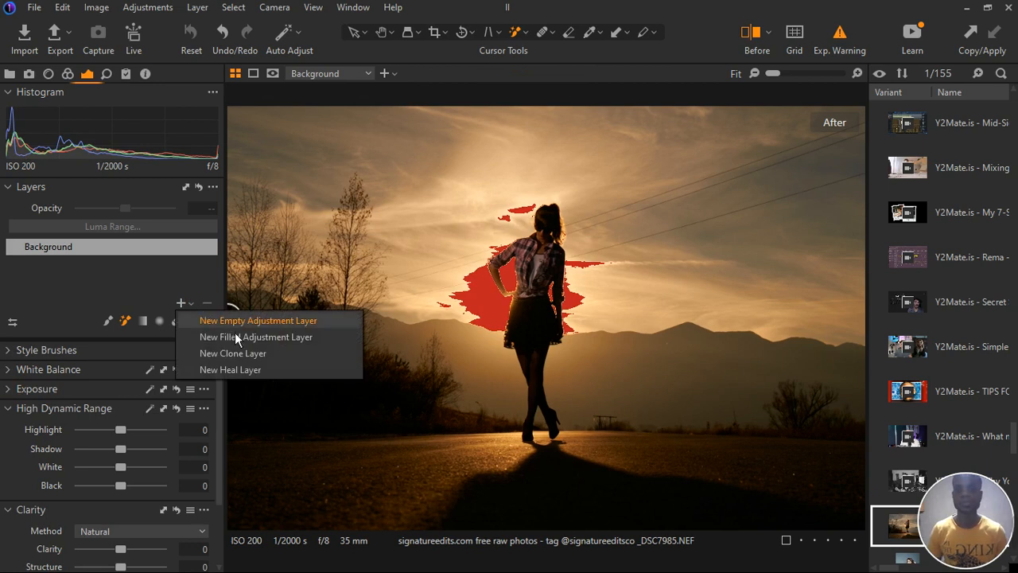
click(239, 337)
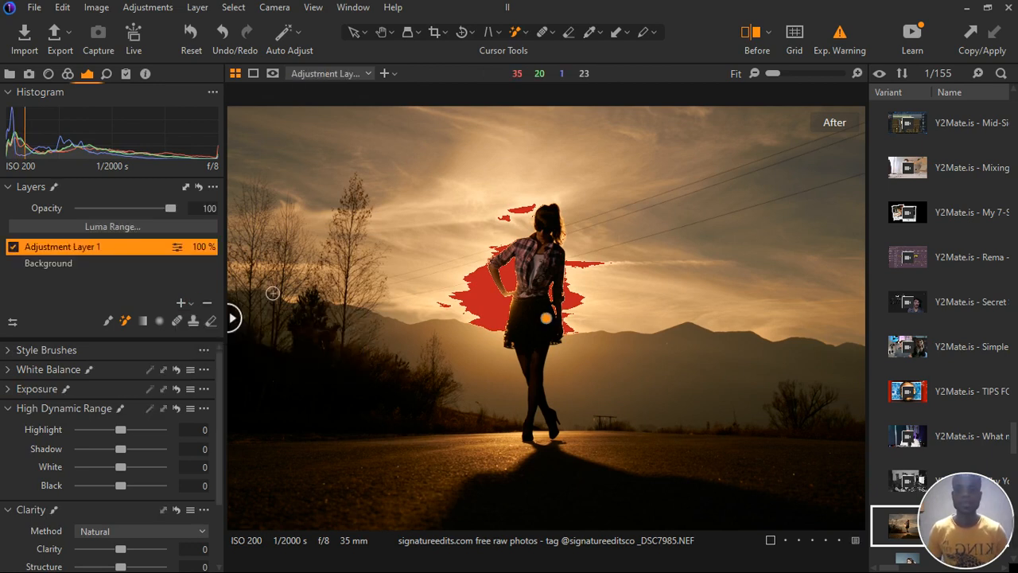
double_click(63, 250)
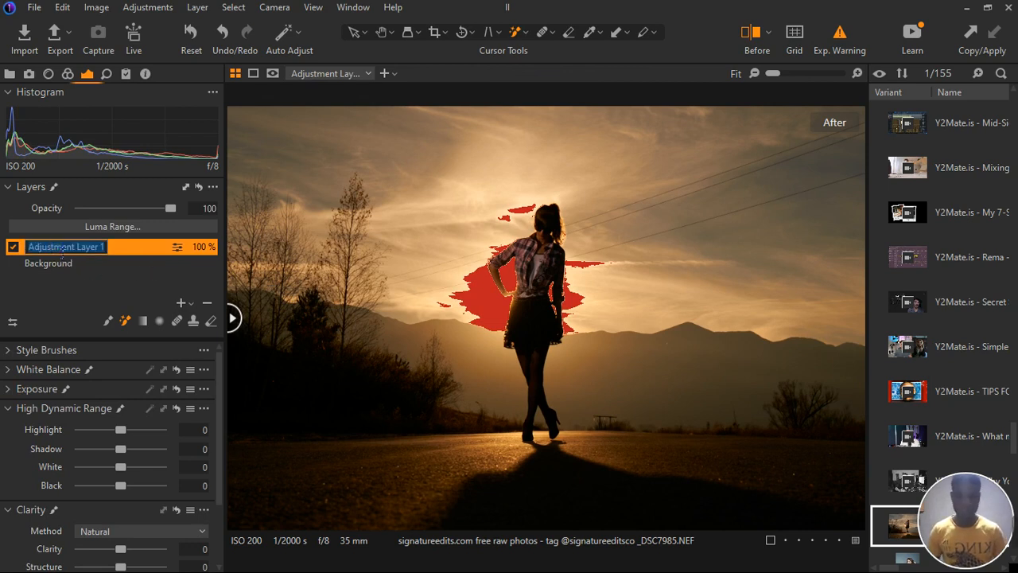
key(Right)
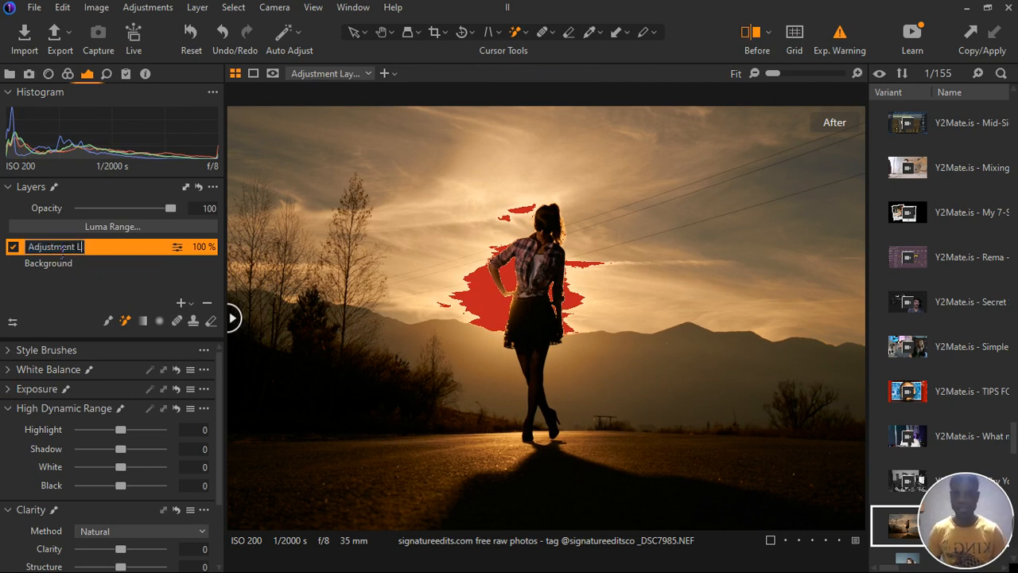
text(of blac)
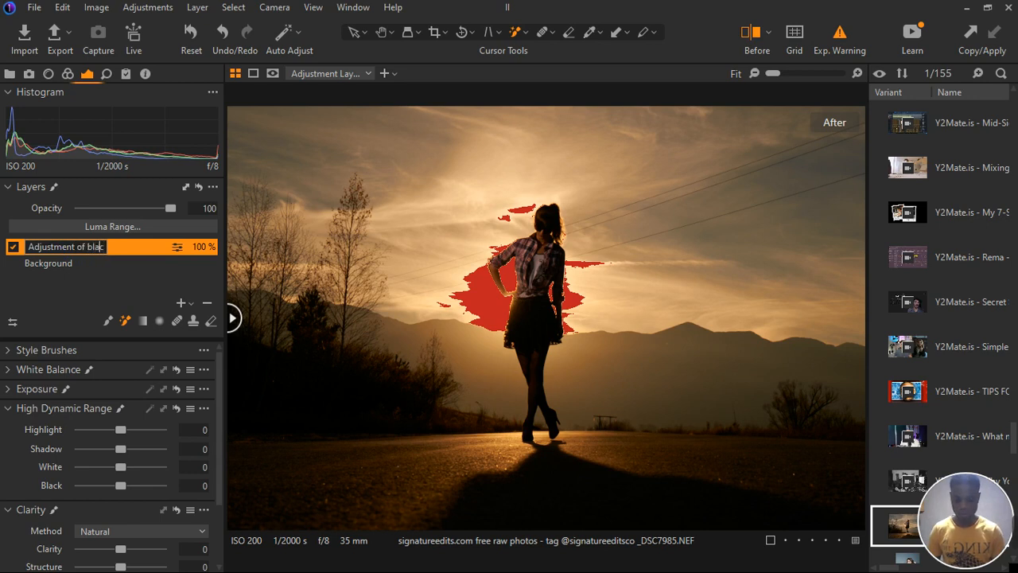
text(ks)
key(Return)
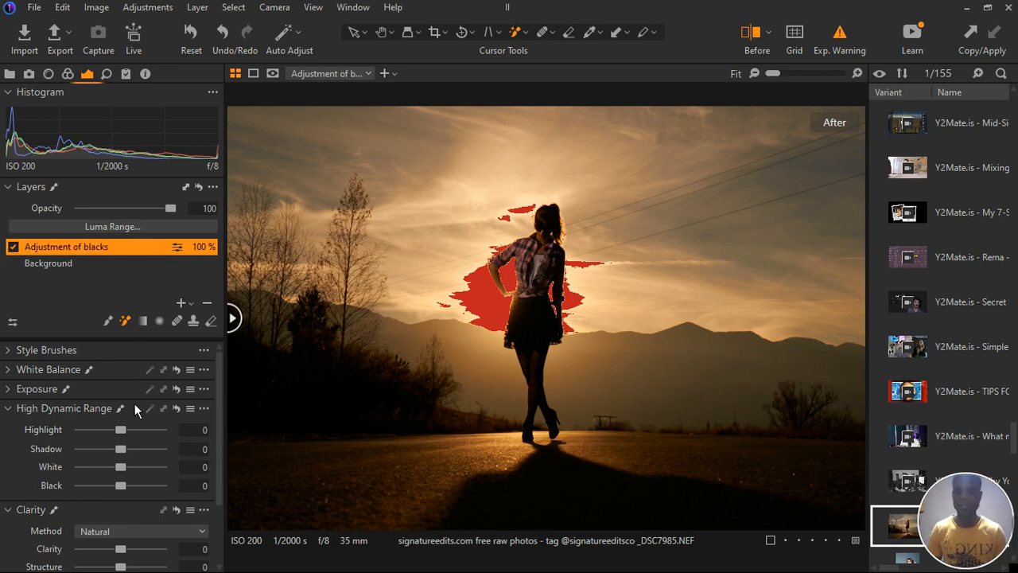
- Expand the Exposure adjustments and turn off both the exposure warning and the before/after split view
scroll(114, 464, down, 2)
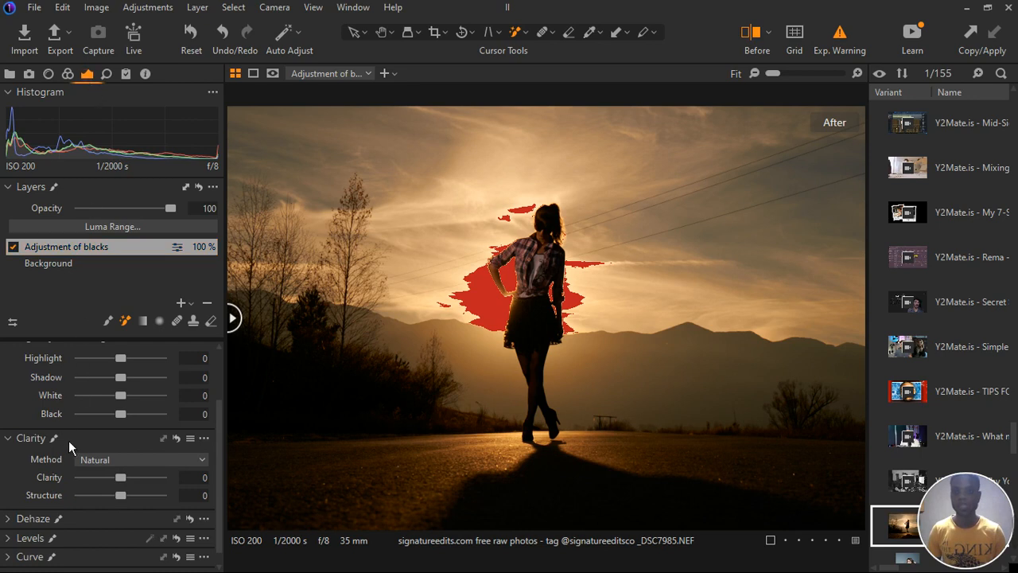
scroll(70, 442, up, 2)
click(8, 408)
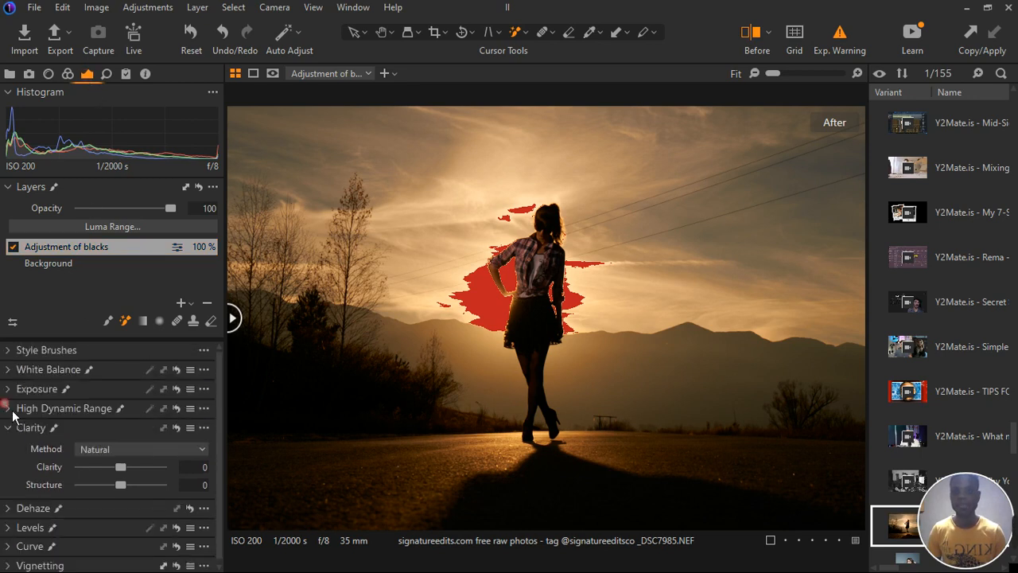
click(10, 389)
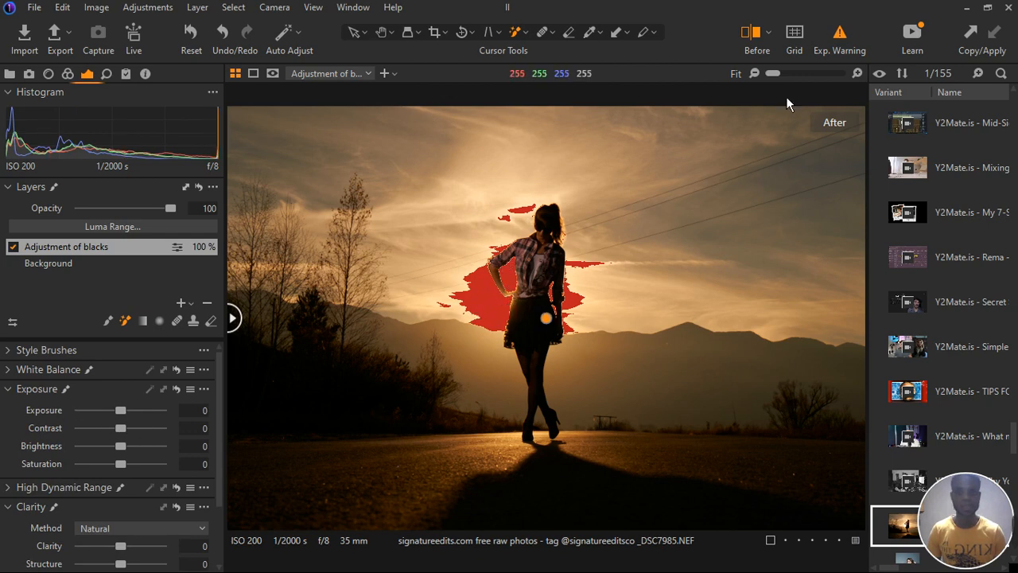
click(841, 38)
click(756, 44)
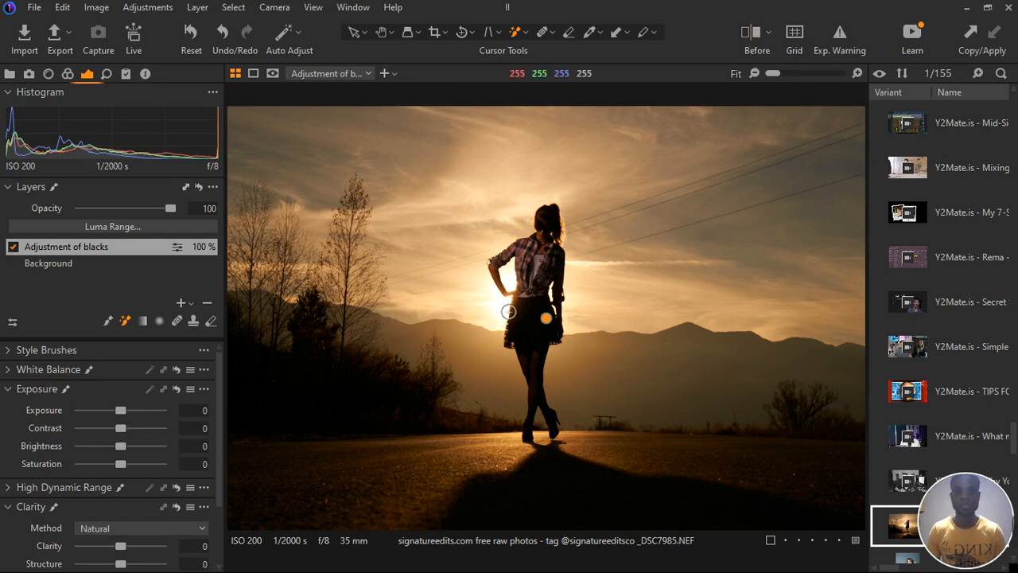
- Try an Exposure of -4 on the Adjustment of blacks layer, compare it in before/after split view, and undo the change
drag(121, 411, 22, 409)
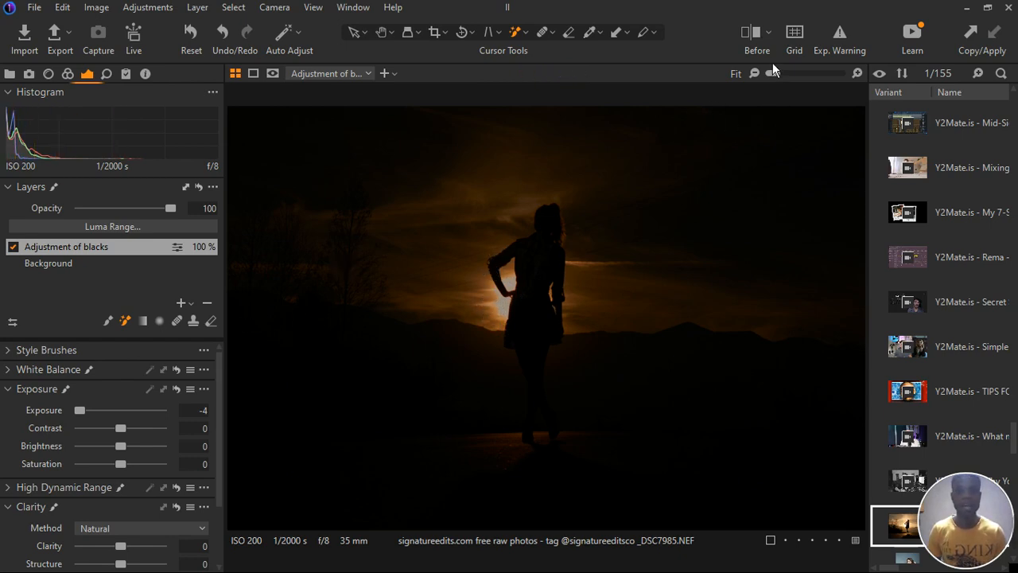
click(758, 35)
drag(532, 333, 452, 318)
drag(91, 320, 72, 318)
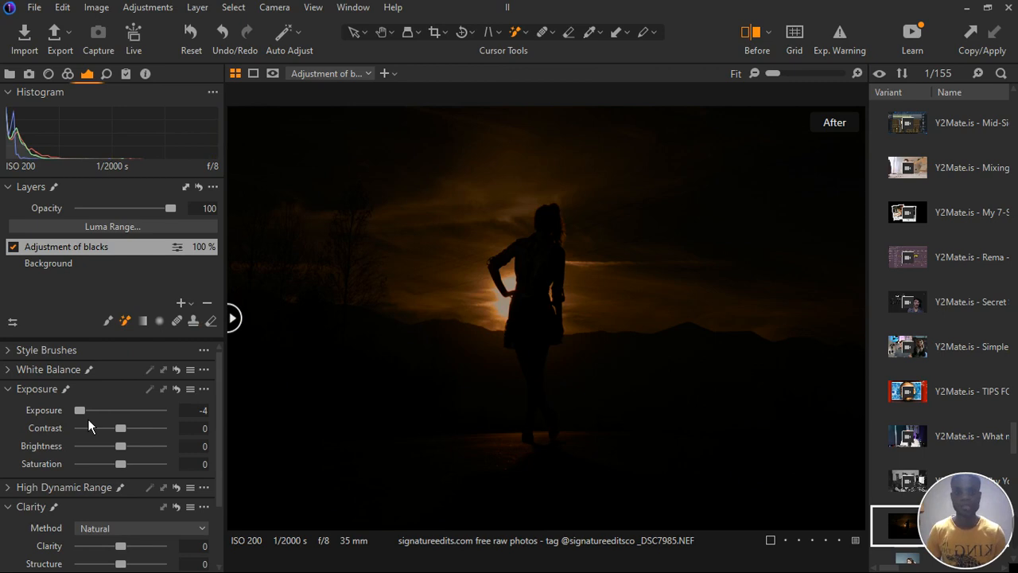
key(ctrl+z)
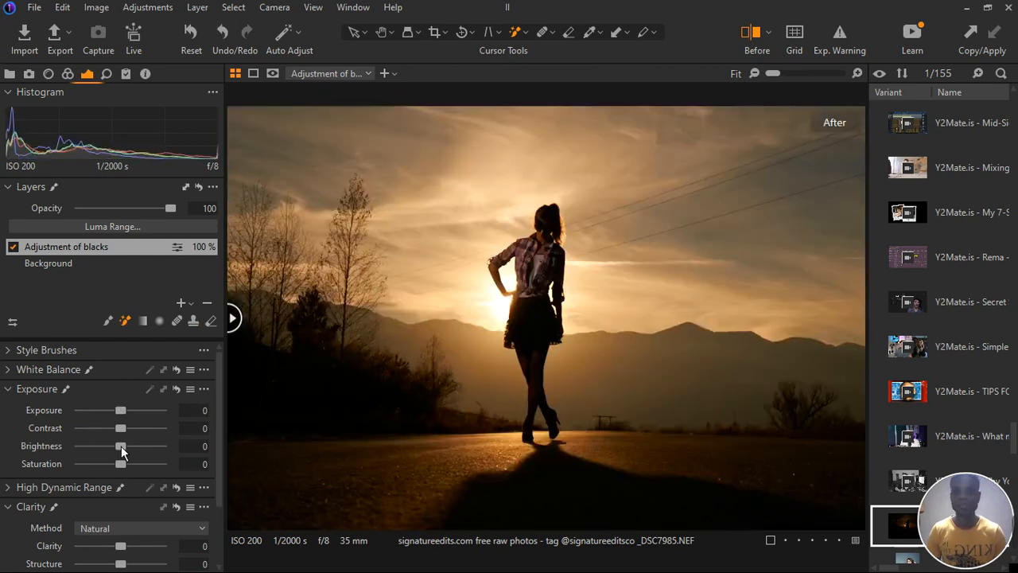
- Try a Brightness of -50 on the Adjustment of blacks layer and reset it
drag(123, 448, 21, 444)
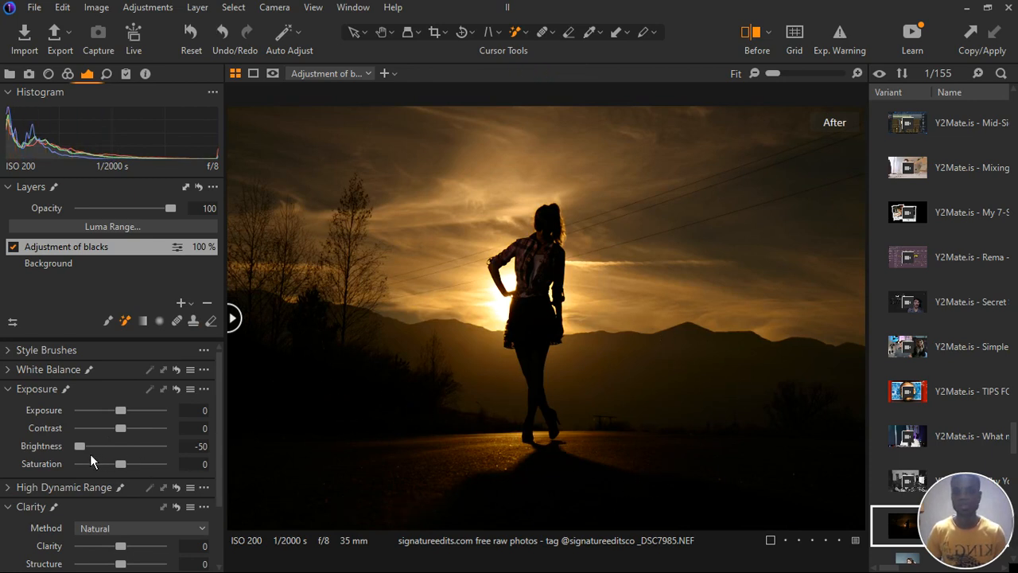
double_click(90, 455)
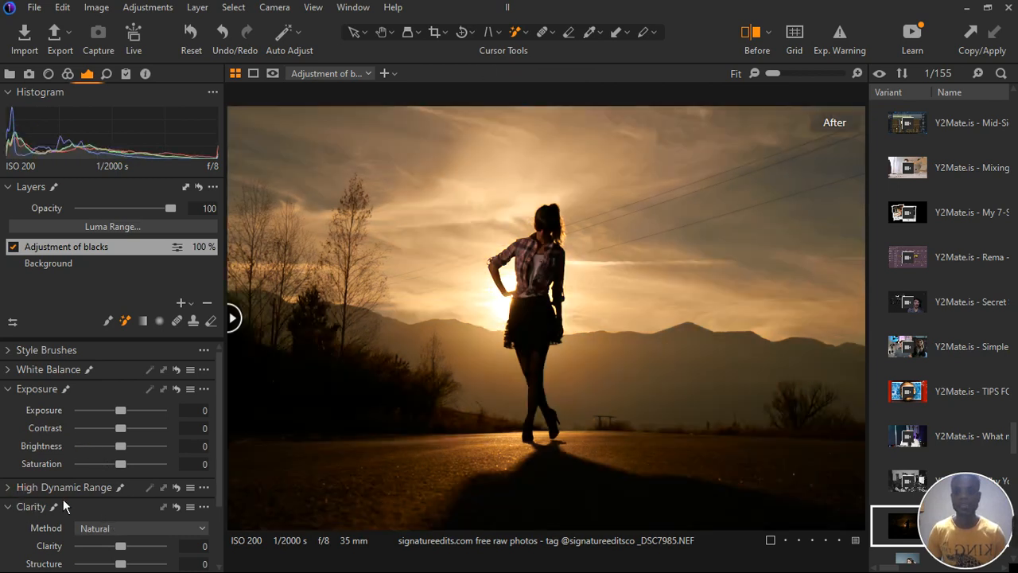
- Set the High Dynamic Range Highlight to -56 on the Adjustment of blacks layer and check it with exposure warning and before/after split view
click(17, 490)
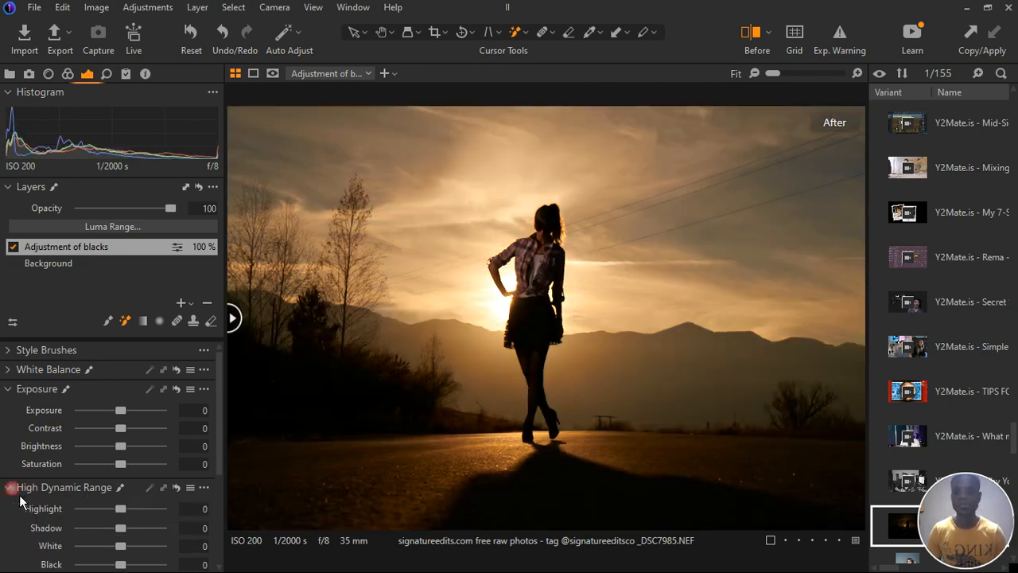
scroll(155, 492, down, 1)
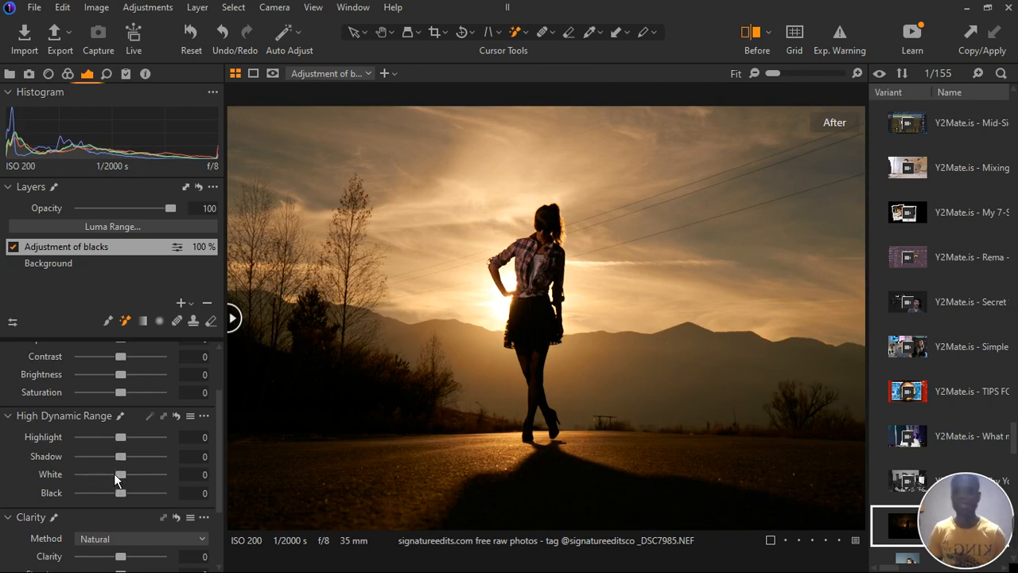
drag(121, 437, 106, 453)
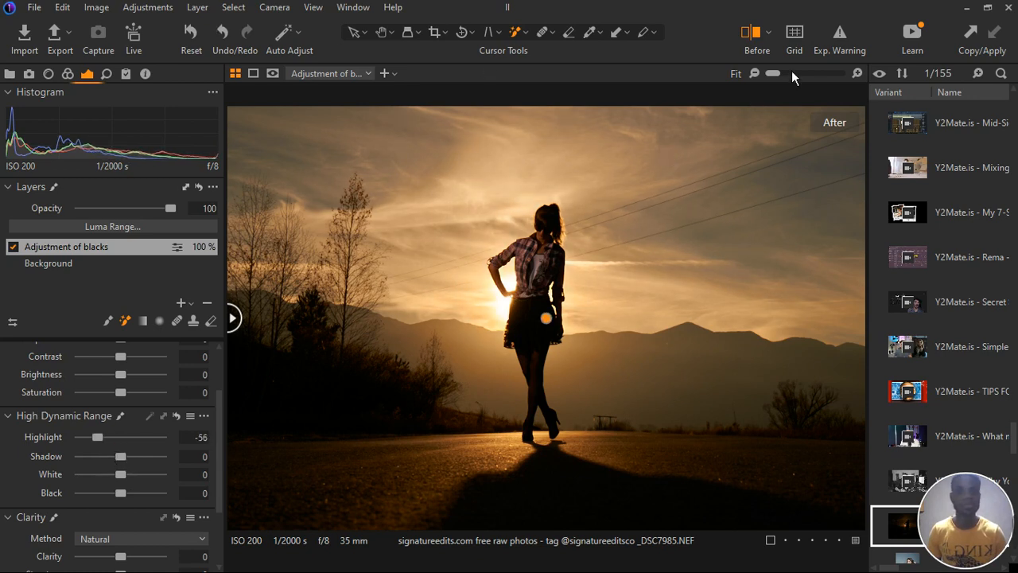
click(845, 48)
click(845, 48)
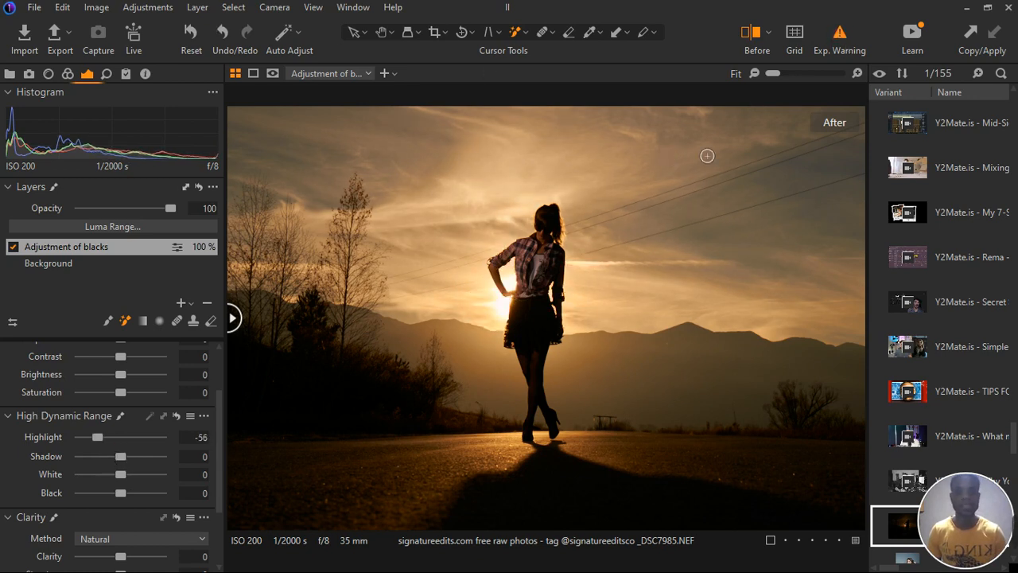
scroll(546, 326, up, 3)
scroll(547, 326, down, 2)
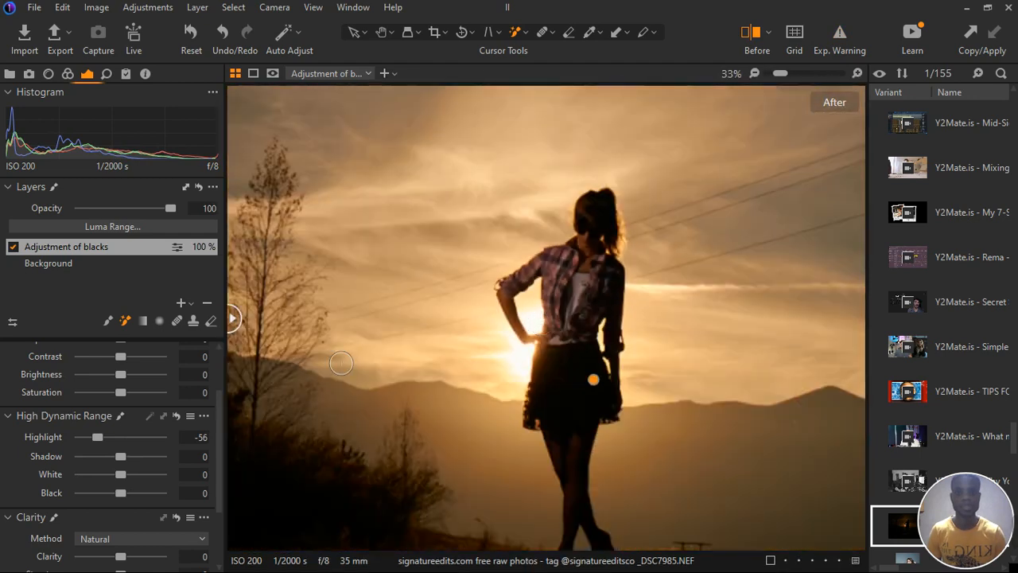
drag(233, 319, 330, 318)
mouse_move(487, 329)
mouse_down()
mouse_move(734, 321)
mouse_move(231, 320)
mouse_up()
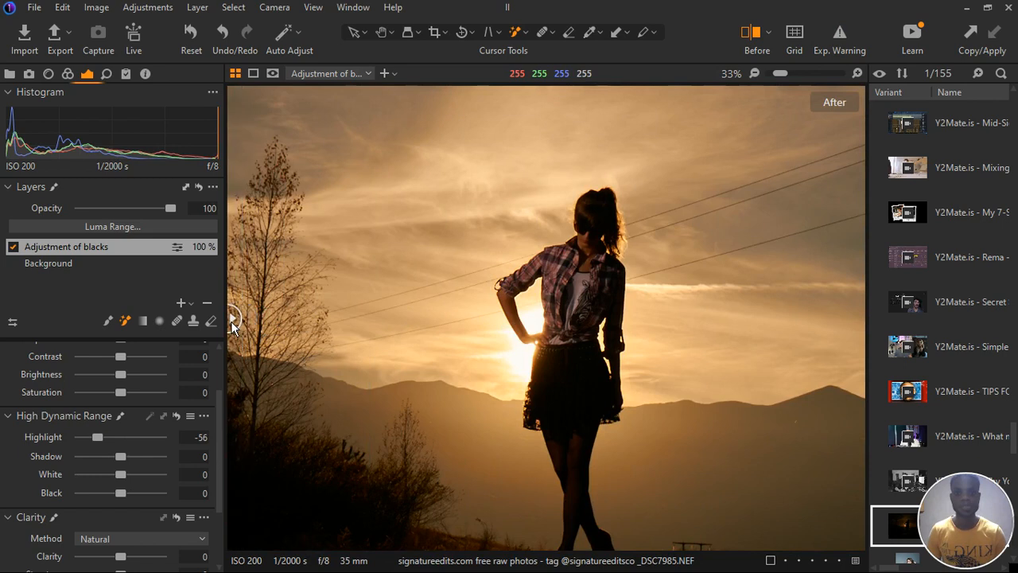
- Set the High Dynamic Range White to -100 on the Adjustment of blacks layer, keeping the High Dynamic Range adjustments expanded
click(203, 357)
drag(126, 485, 48, 482)
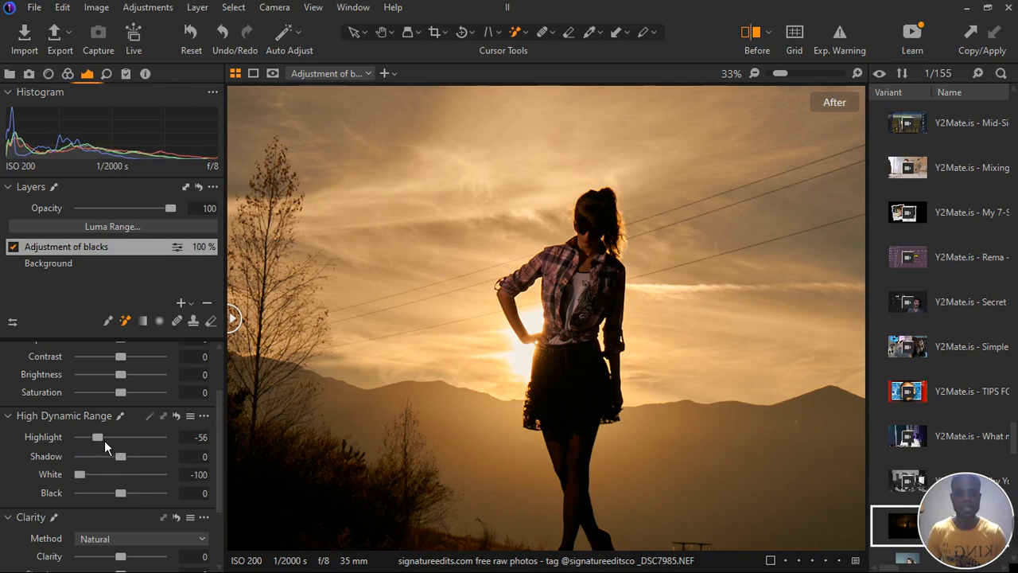
click(16, 417)
scroll(398, 454, down, 3)
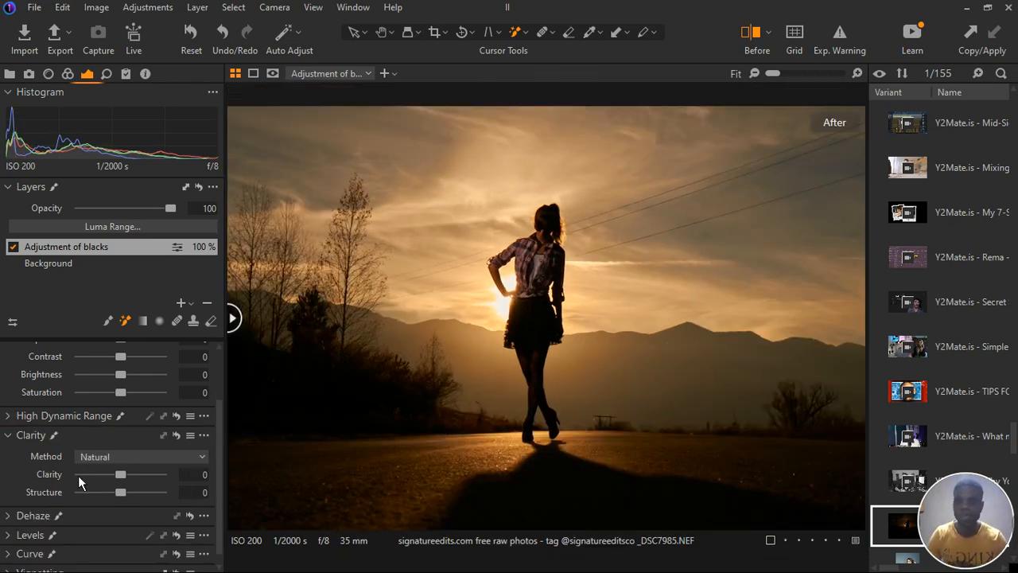
click(17, 424)
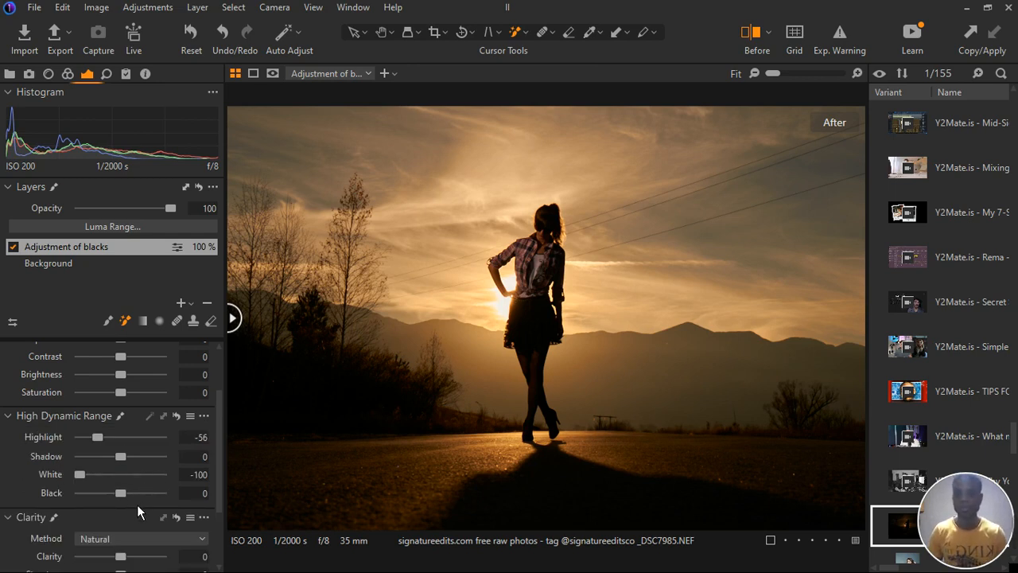
- Set the High Dynamic Range Black to 7 and inspect the woman's silhouette and surrounding landscape up close
drag(132, 499, 136, 499)
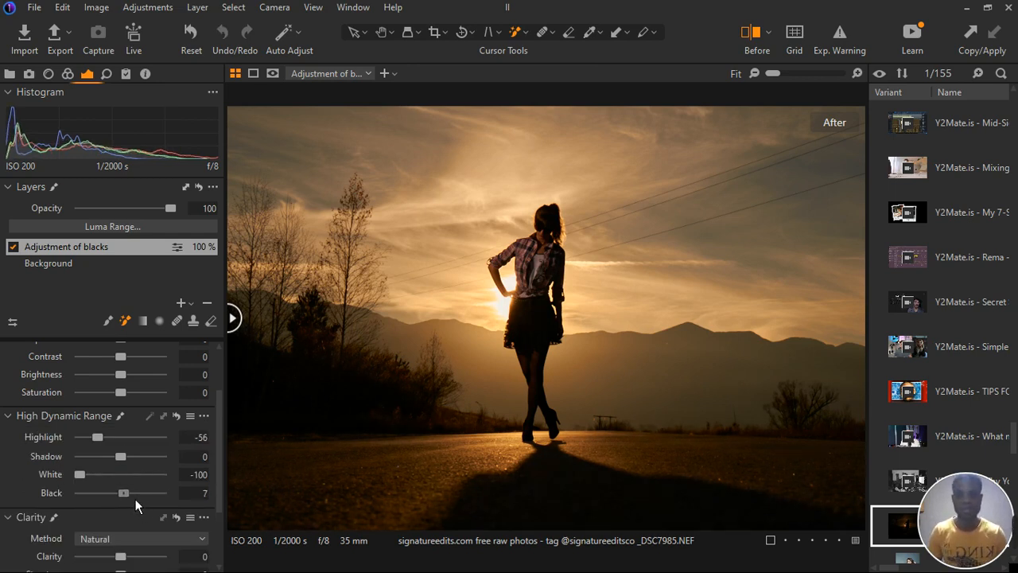
scroll(528, 328, up, 4)
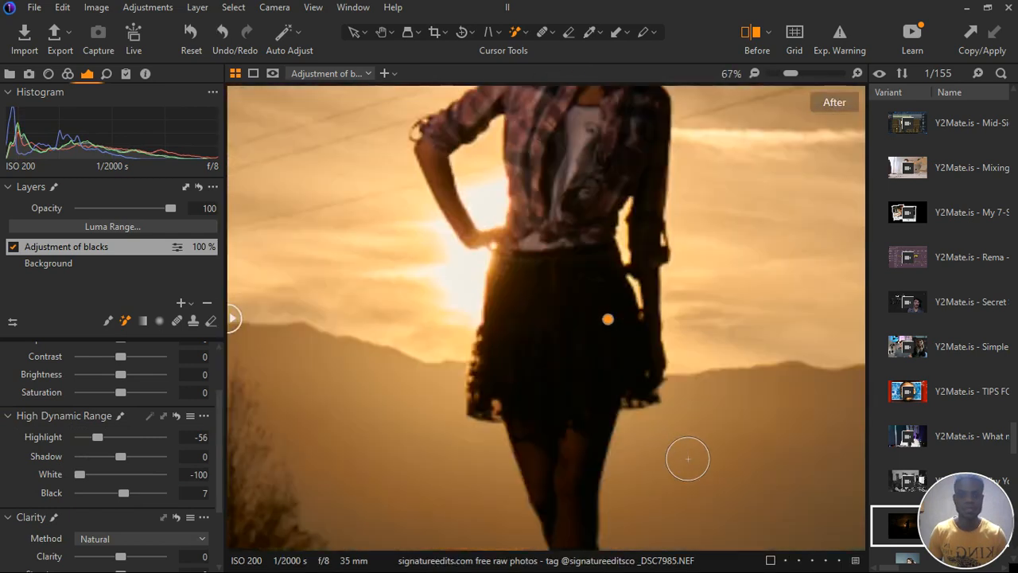
scroll(409, 313, down, 2)
scroll(718, 527, up, 6)
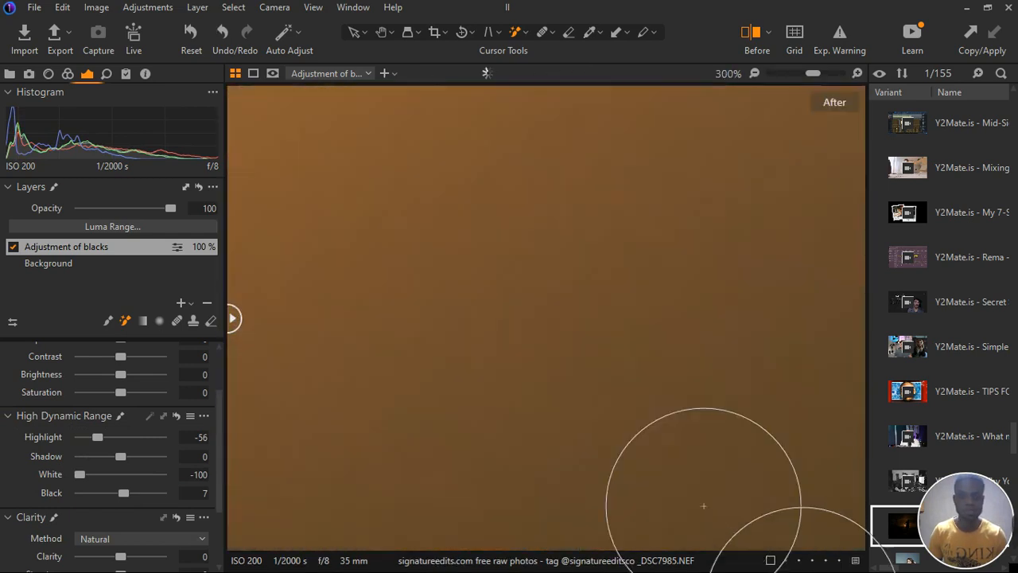
scroll(701, 502, down, 3)
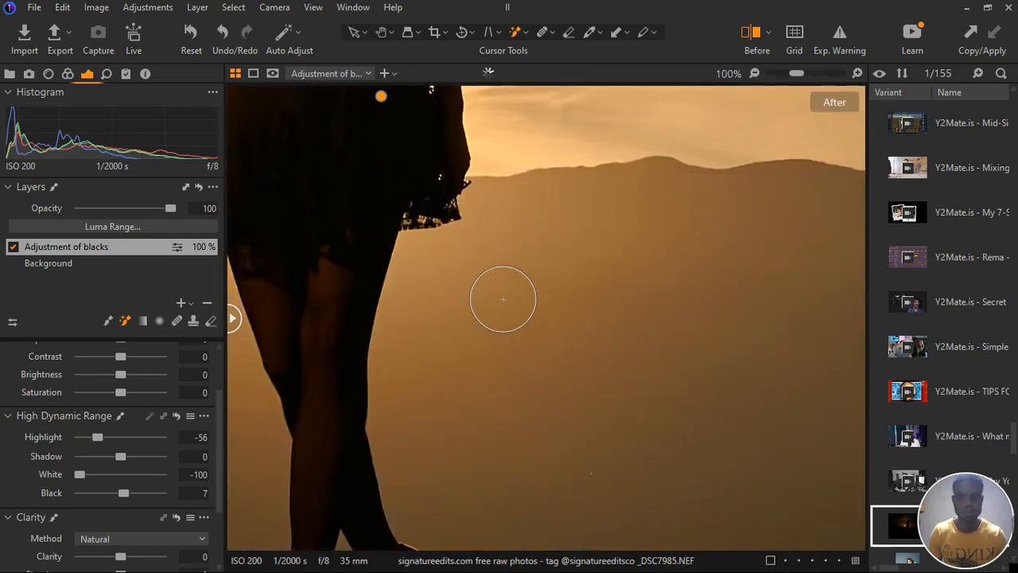
scroll(503, 297, up, 2)
scroll(481, 274, down, 4)
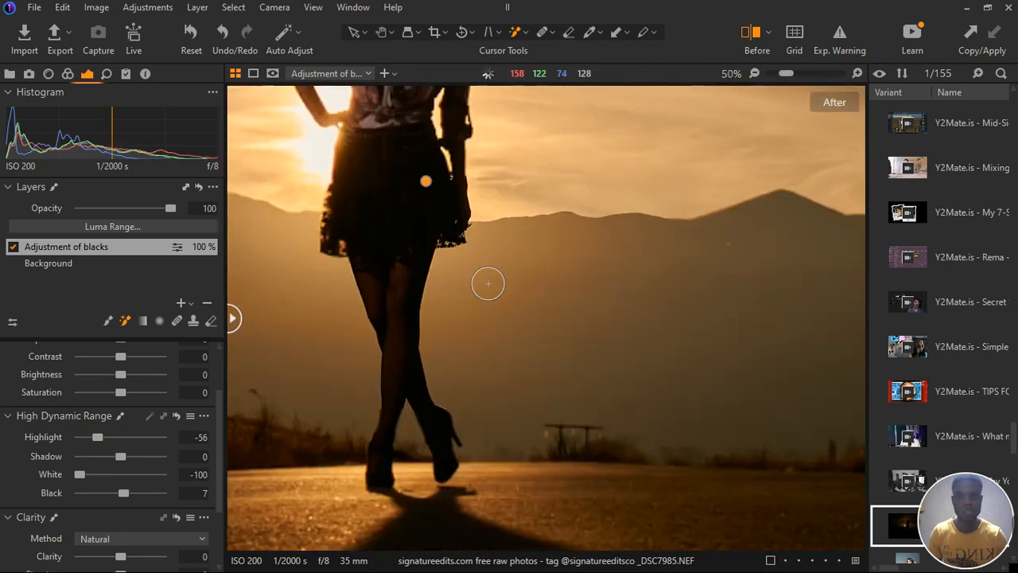
scroll(459, 280, down, 1)
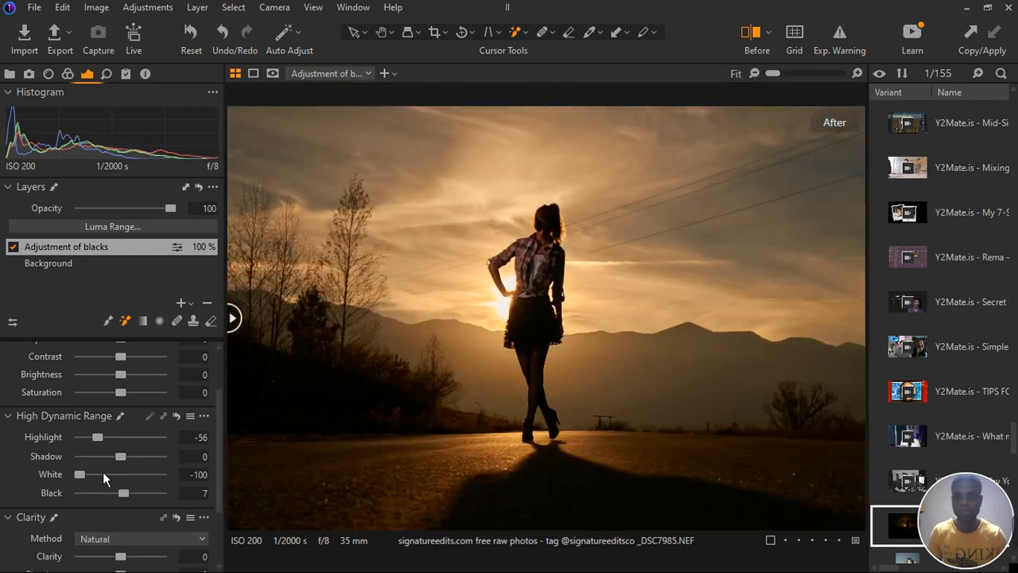
- Set the High Dynamic Range Shadow to 18, inspect the dark bushes up close, and compare with the before view
drag(126, 462, 135, 462)
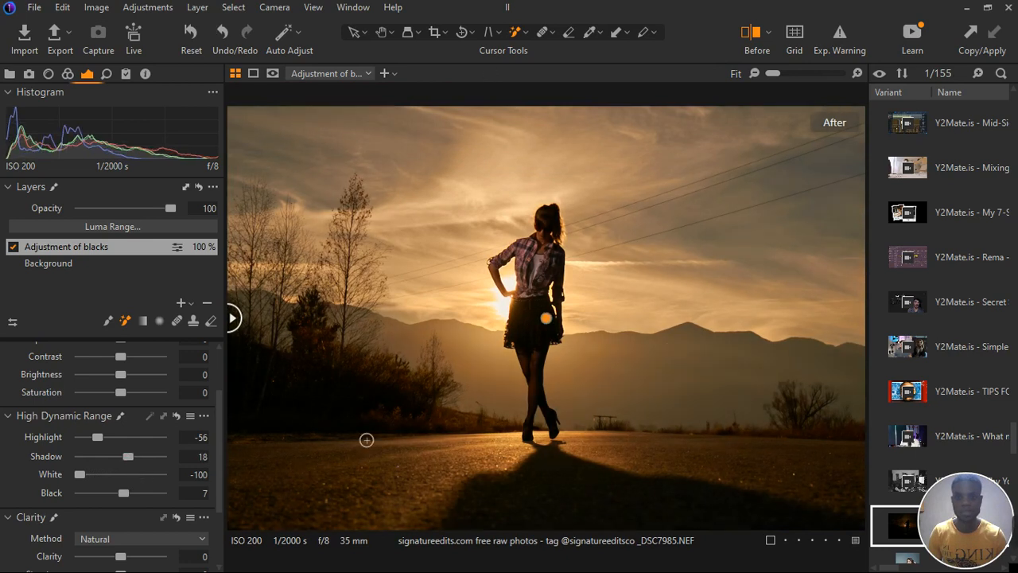
scroll(366, 439, up, 2)
scroll(421, 417, down, 1)
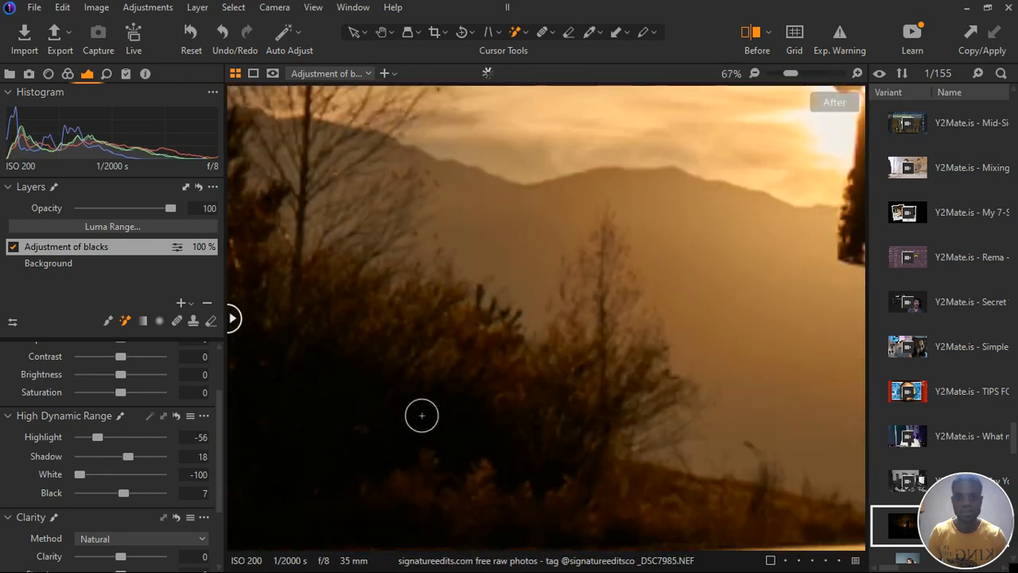
scroll(421, 415, down, 1)
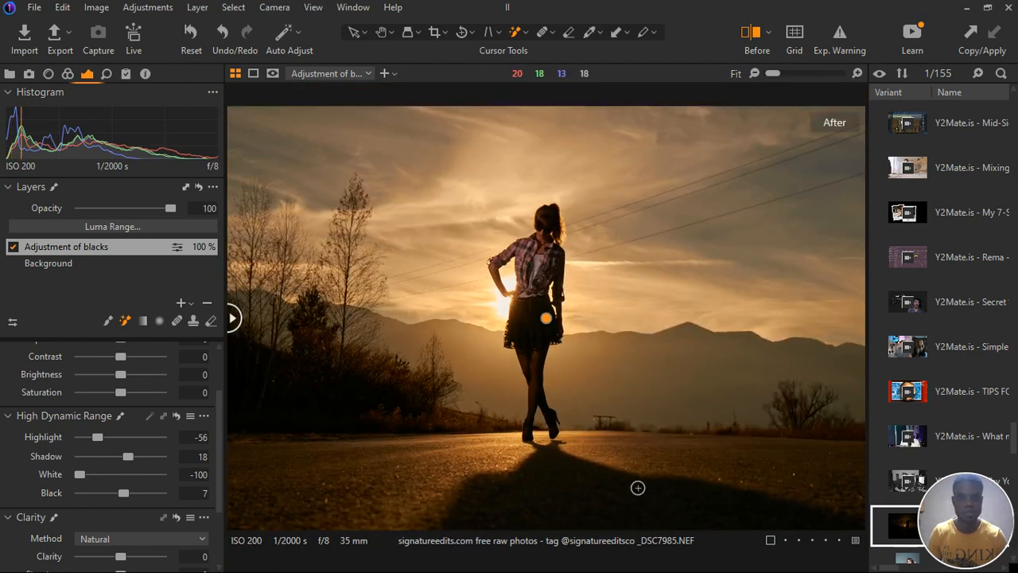
drag(236, 322, 240, 358)
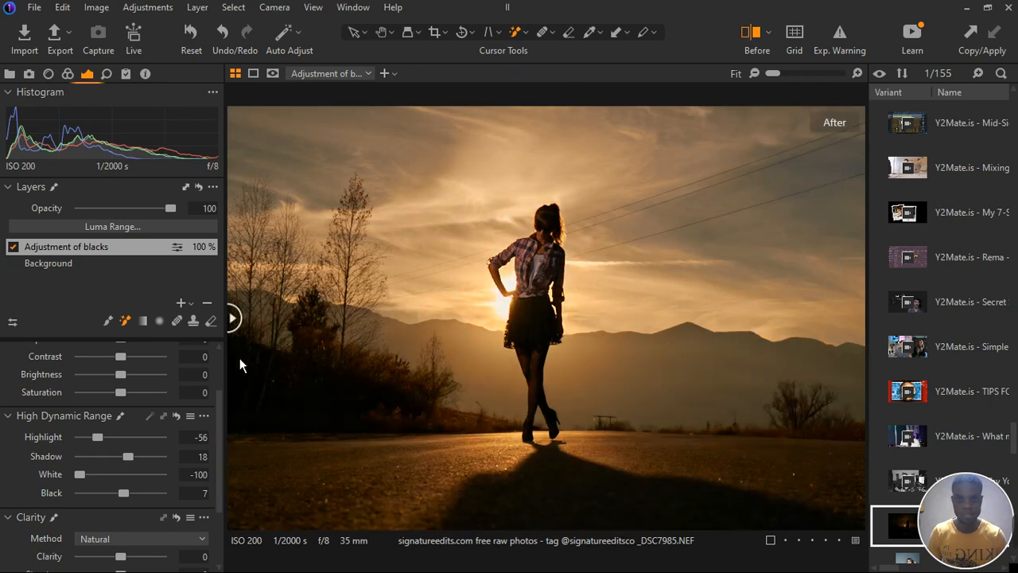
- Add another filled adjustment layer and rename the existing Adjustment of blacks layer as "Adjustment of darks and brights"
click(191, 304)
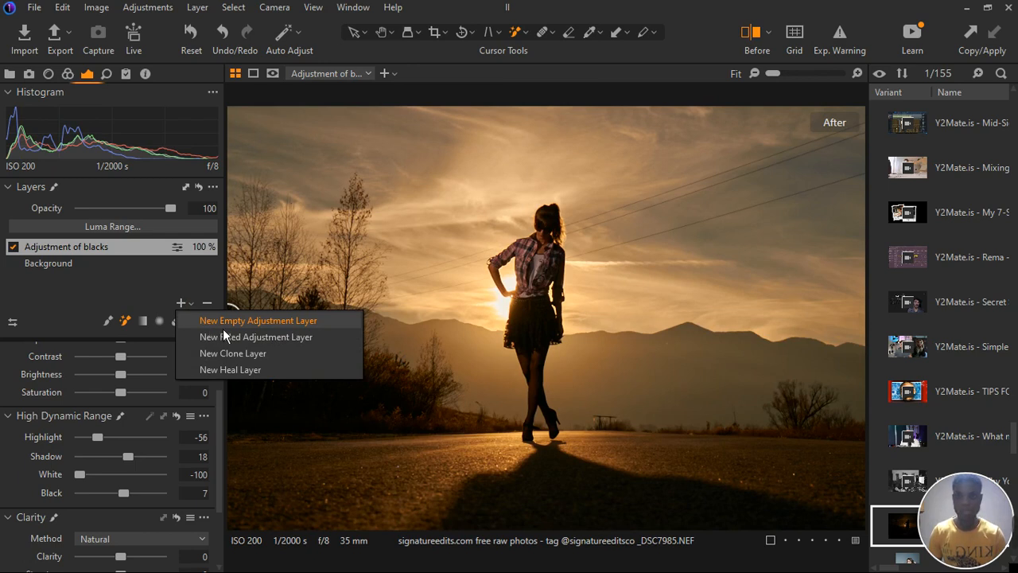
click(225, 338)
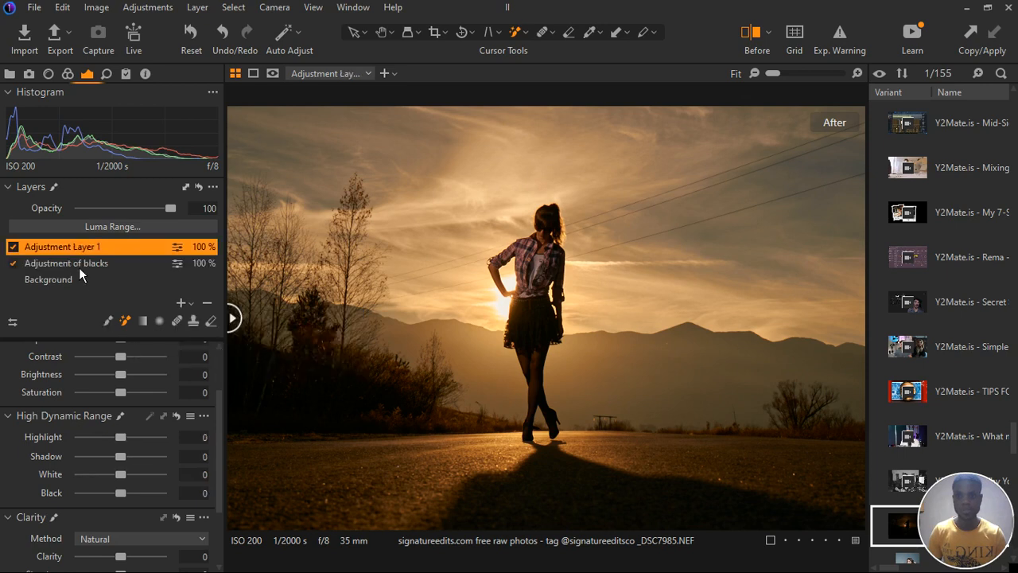
double_click(79, 269)
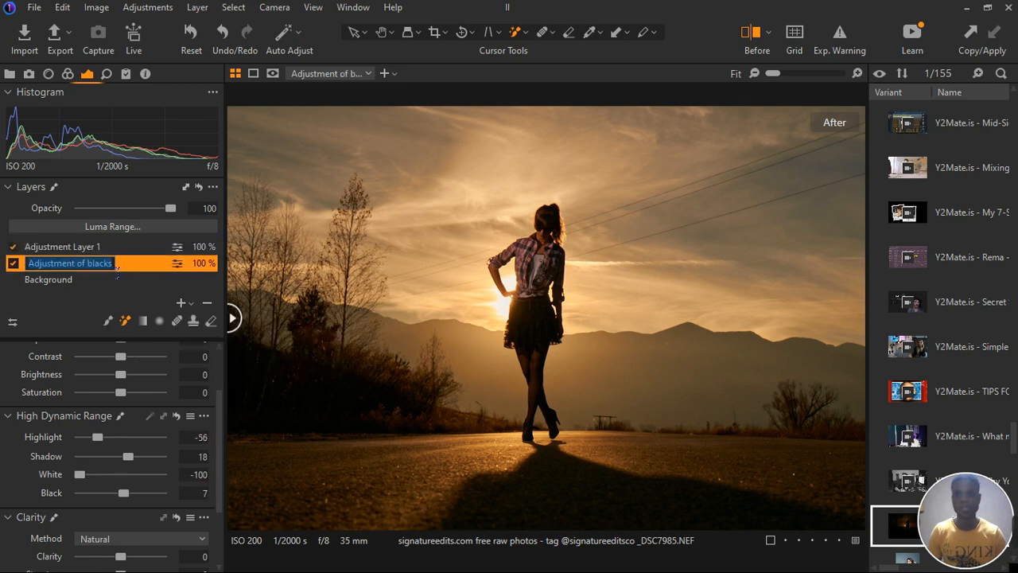
key(End)
key(BackSpace)
text(and)
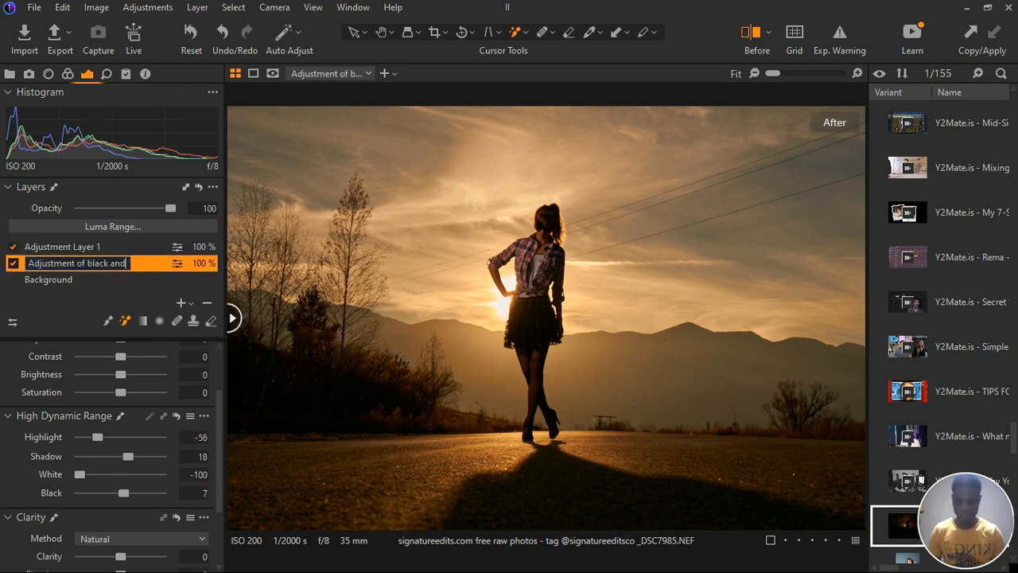
key(BackSpace)
key(BackSpace)
key(BackSpace)
key(BackSpace)
key(BackSpace)
key(BackSpace)
key(BackSpace)
key(BackSpace)
key(BackSpace)
key(BackSpace)
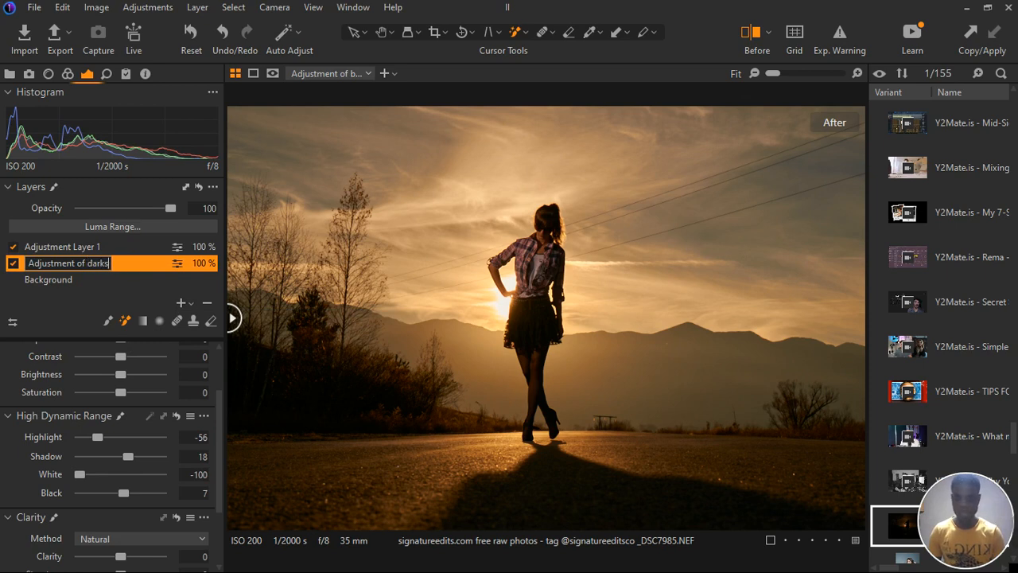
text(darks and brights)
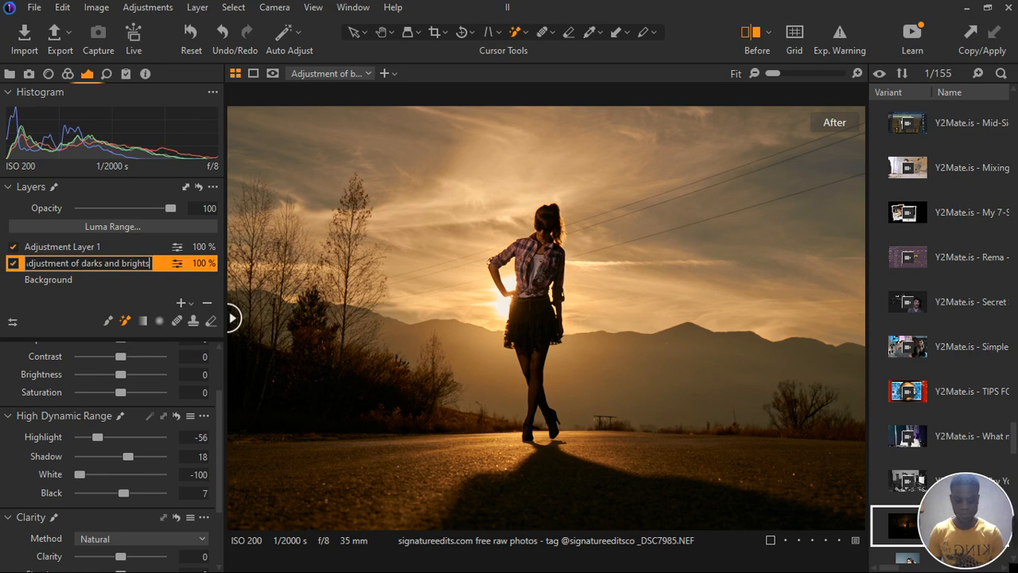
key(Return)
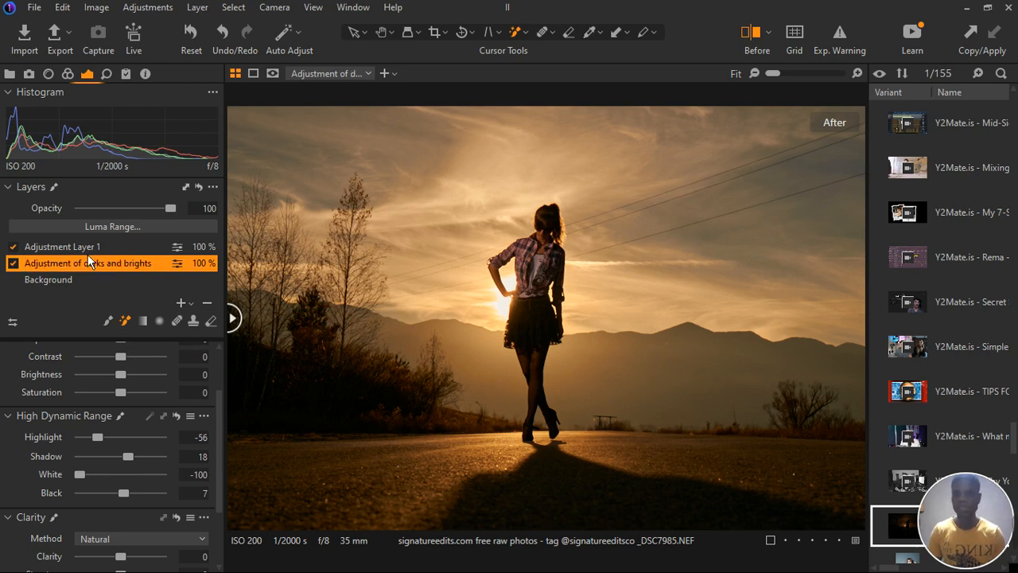
- Rename Adjustment Layer 1 as "2nd adjustment of blcks and white"
double_click(88, 249)
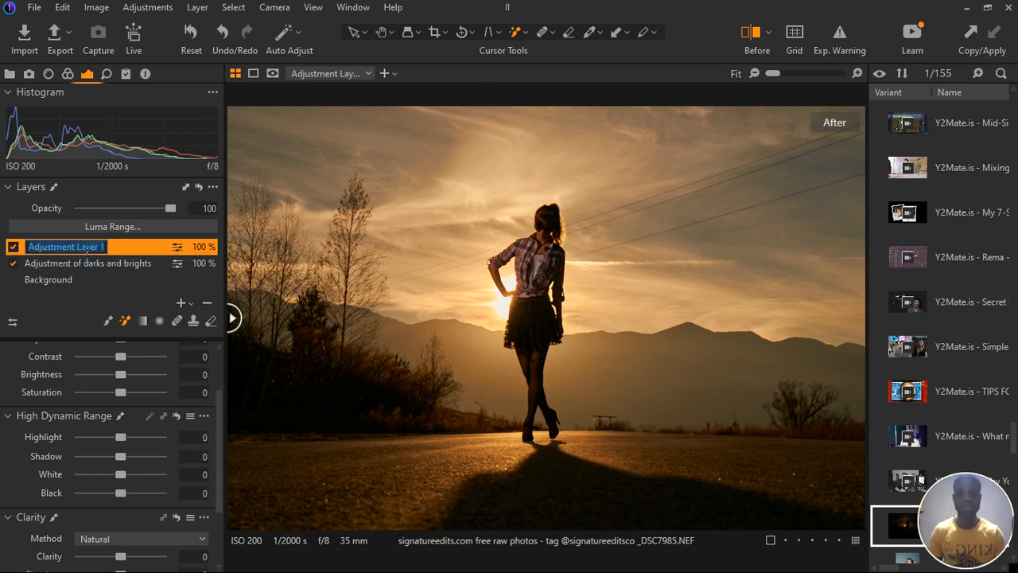
text(2nd)
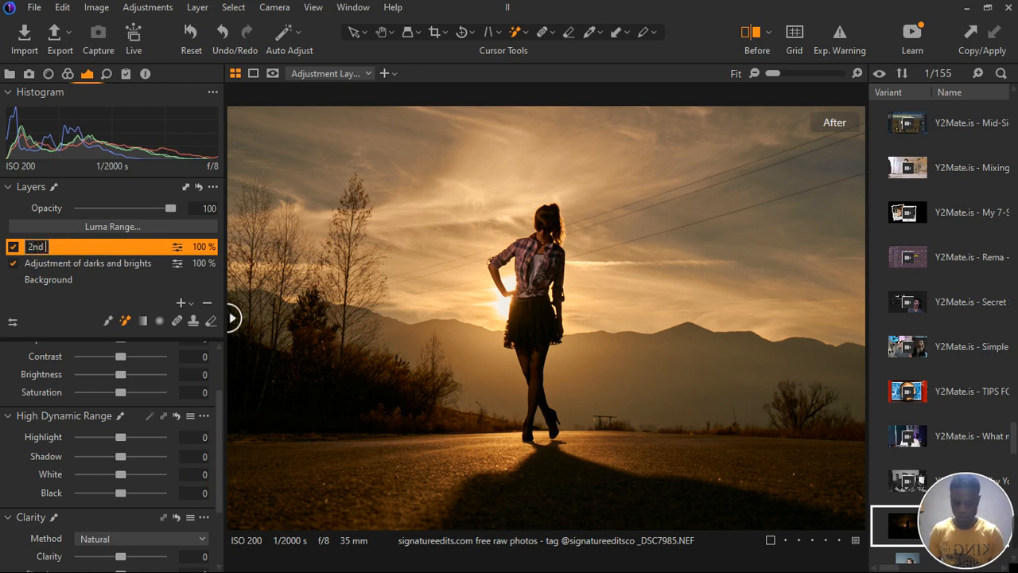
text( adjust)
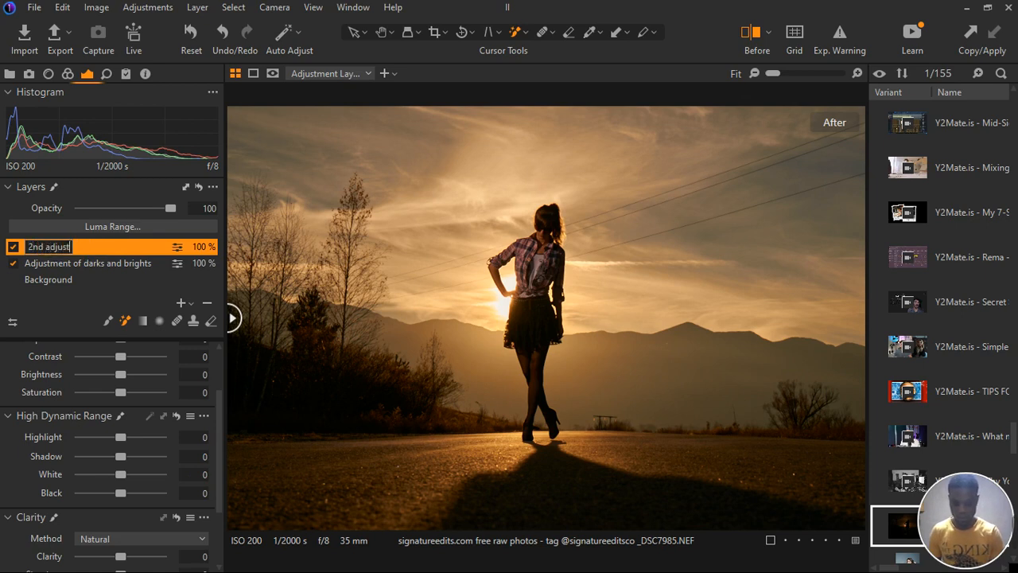
text(ment of blck)
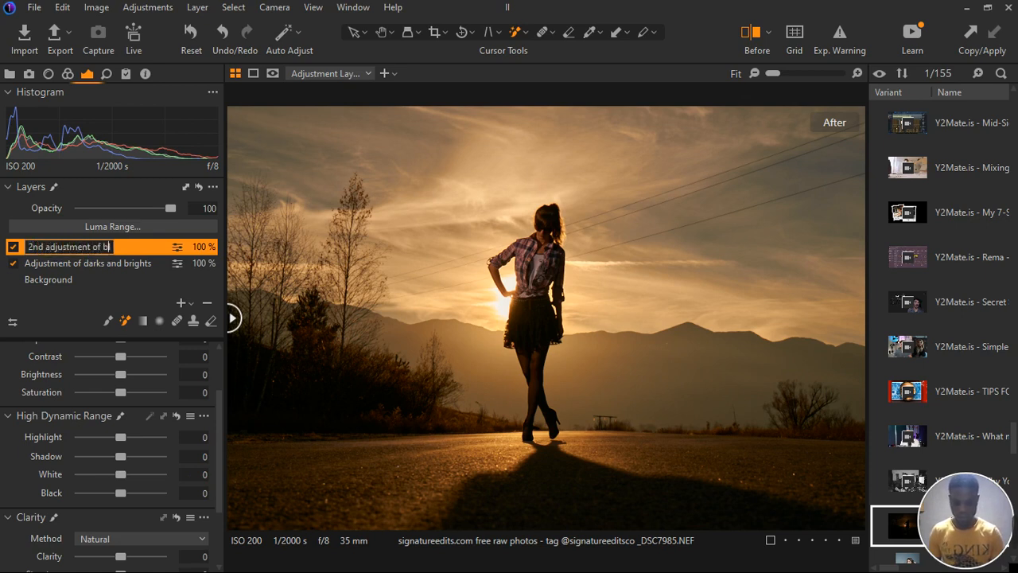
text(s and white)
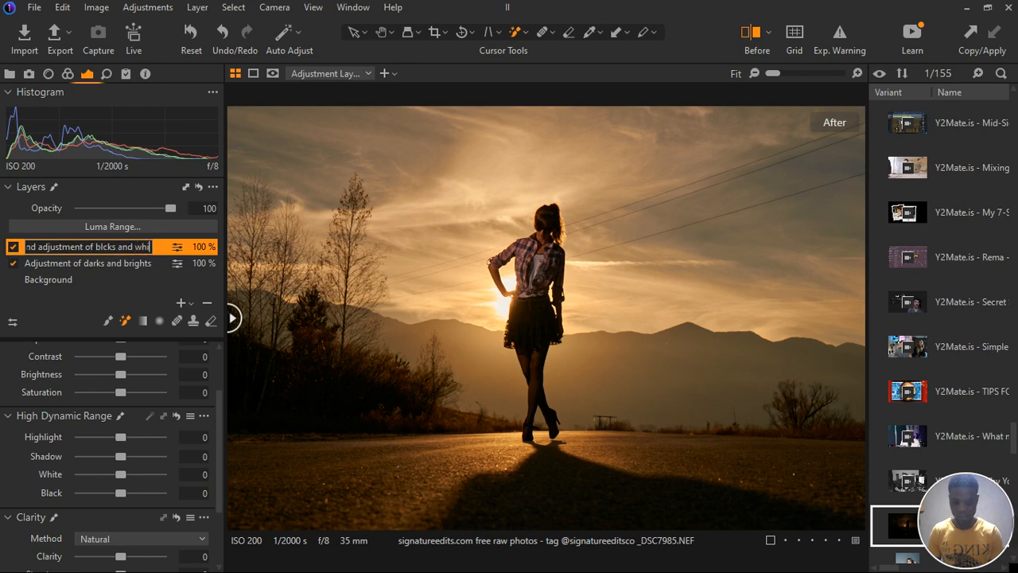
key(Return)
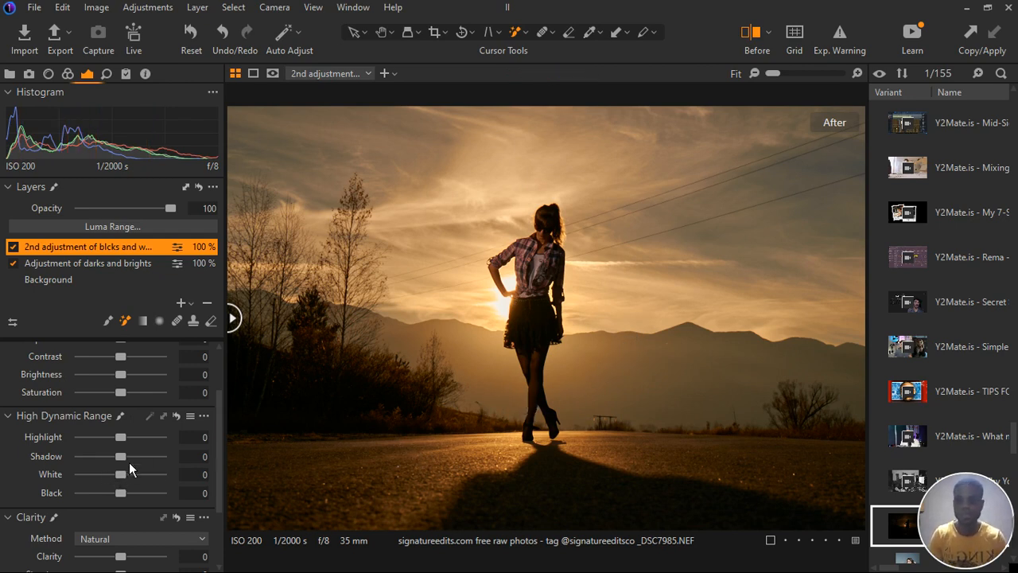
- Try a Shadow of 15 on the 2nd adjustment layer, reset it, and set the High Dynamic Range Black to 15
drag(129, 463, 135, 462)
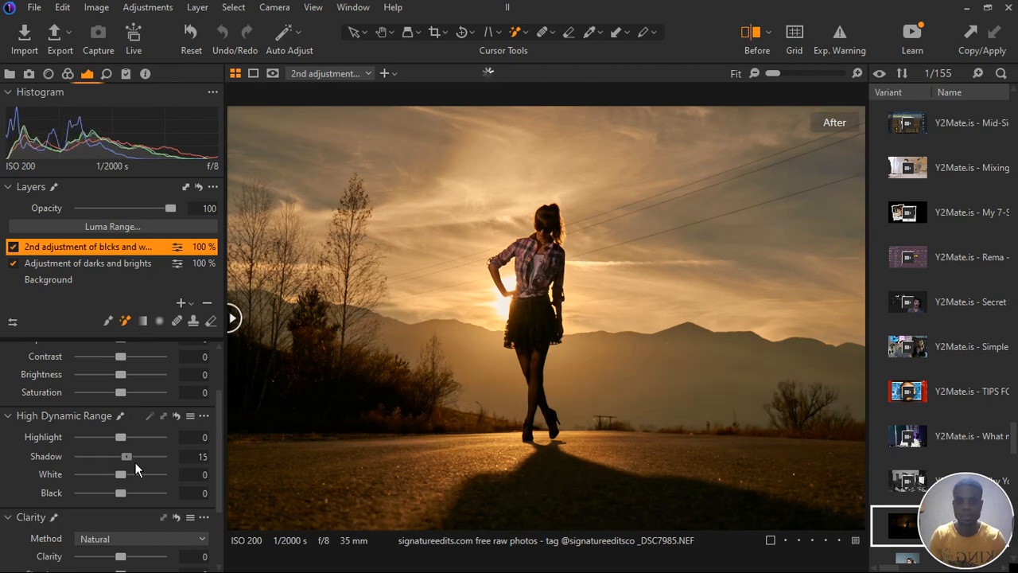
double_click(135, 462)
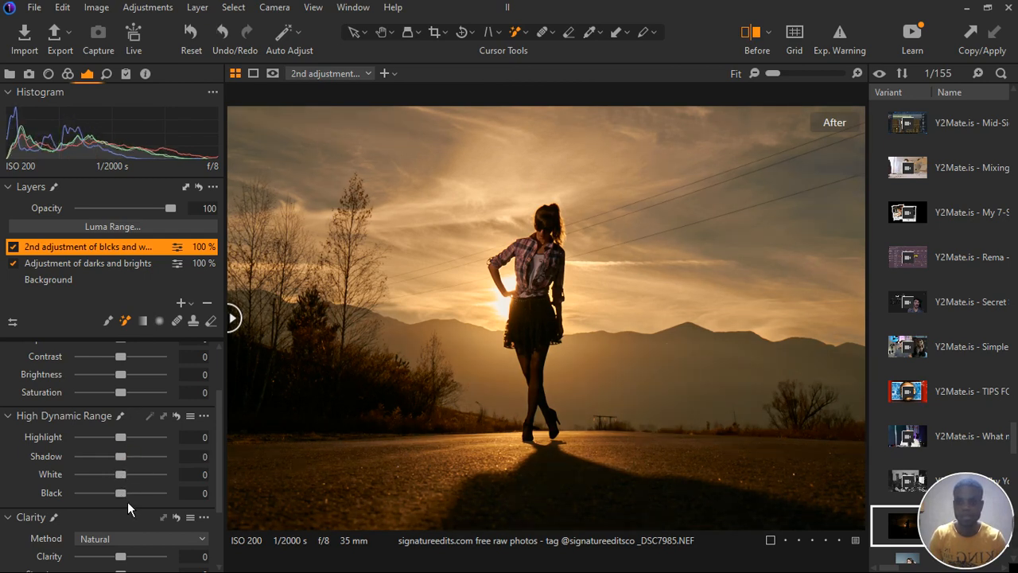
drag(128, 502, 135, 501)
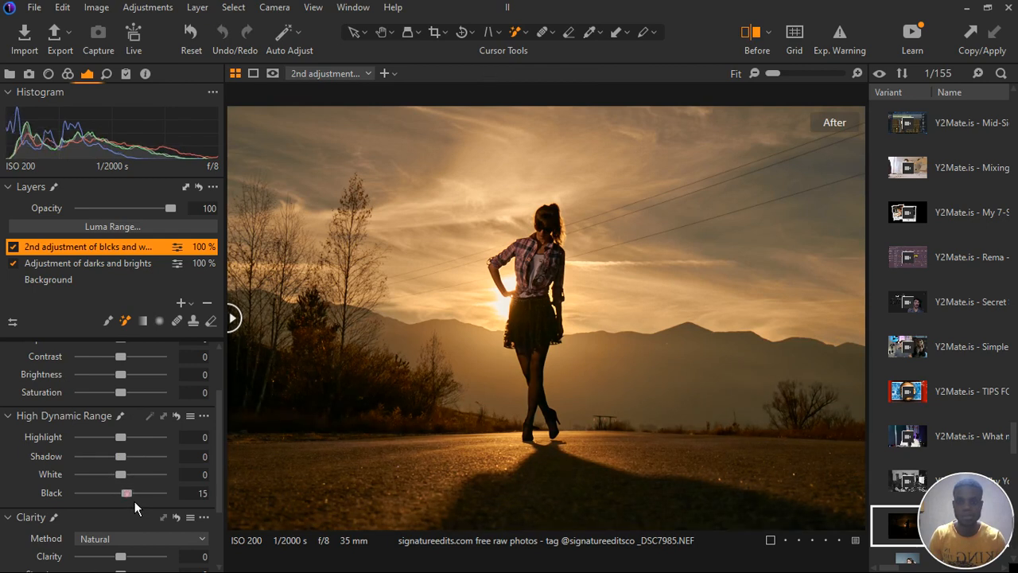
- Examine the dark bushes and the woman's skirt up close to judge the effect of the lifted blacks
scroll(358, 442, up, 3)
scroll(427, 441, down, 3)
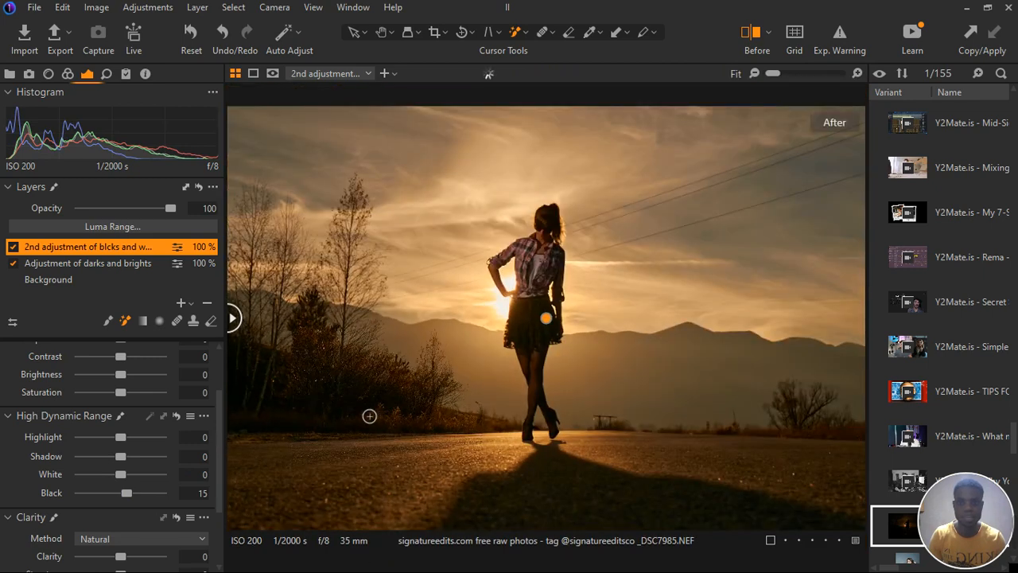
scroll(368, 416, up, 6)
scroll(499, 459, down, 3)
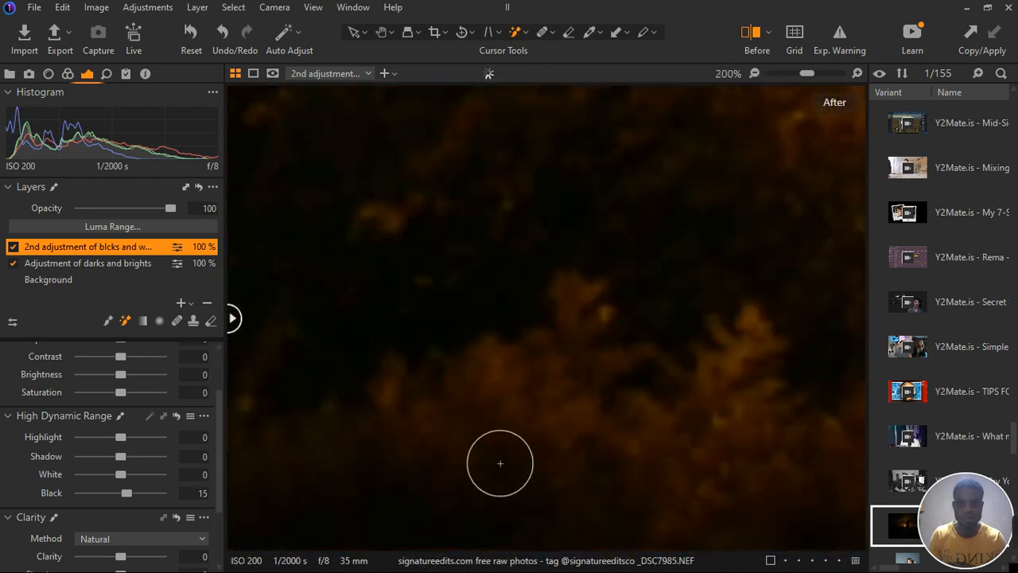
scroll(499, 458, down, 2)
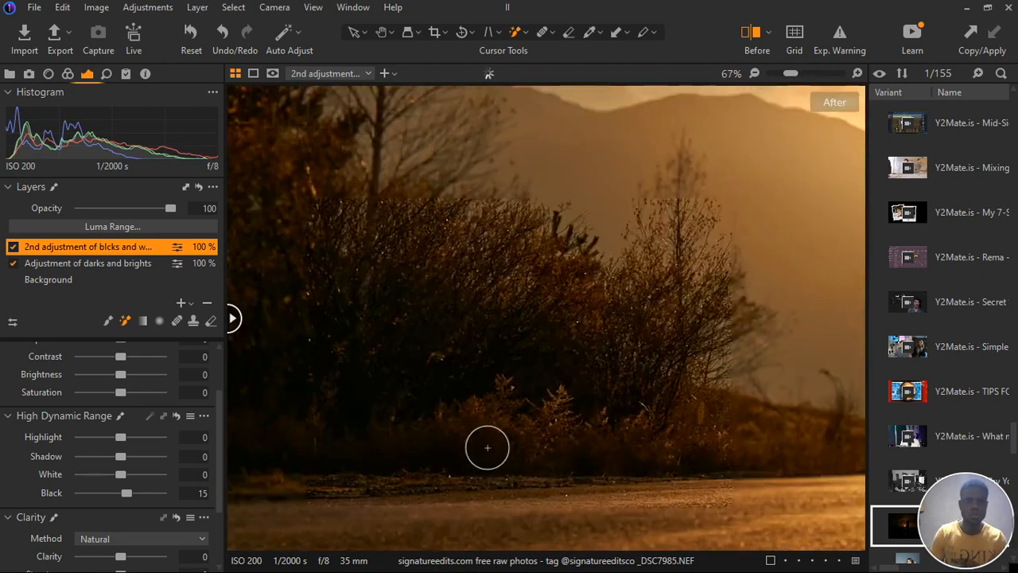
scroll(486, 446, down, 2)
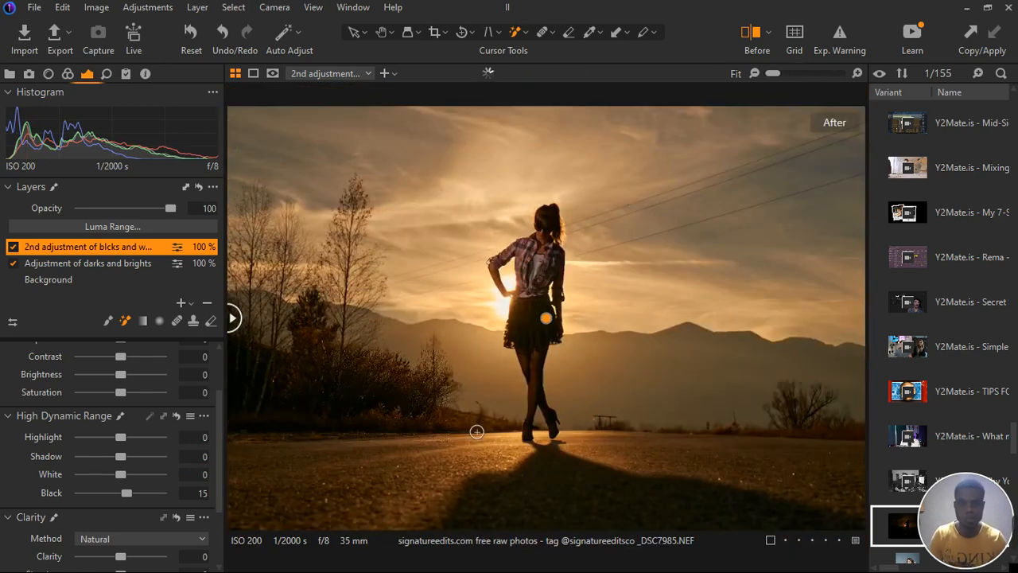
scroll(560, 342, up, 2)
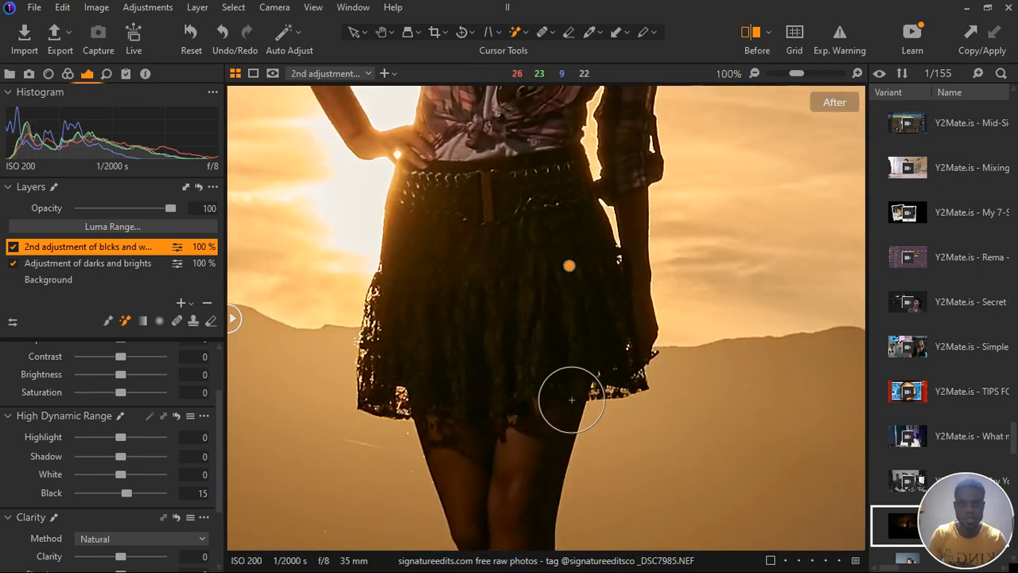
scroll(529, 325, up, 1)
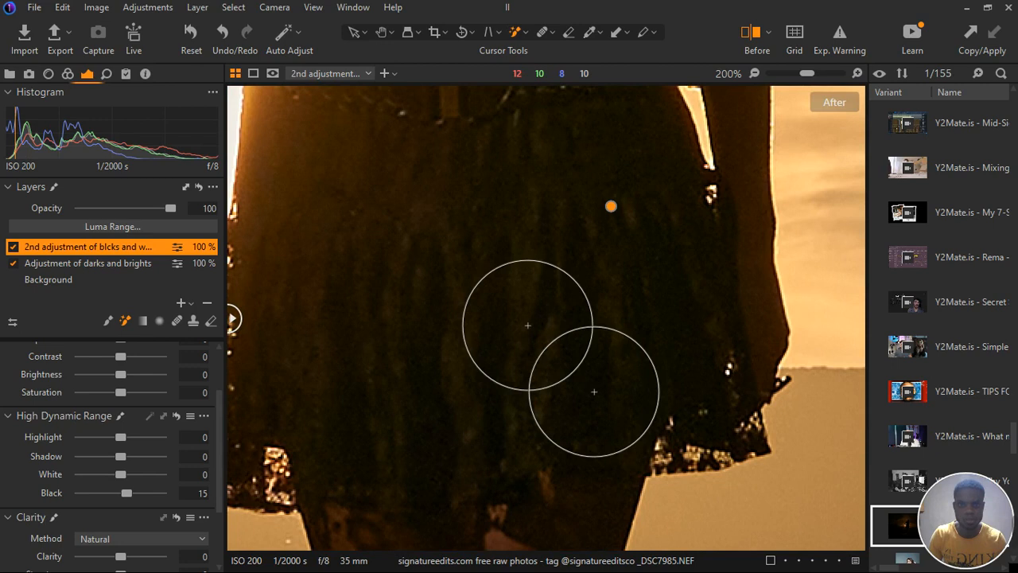
scroll(528, 325, down, 3)
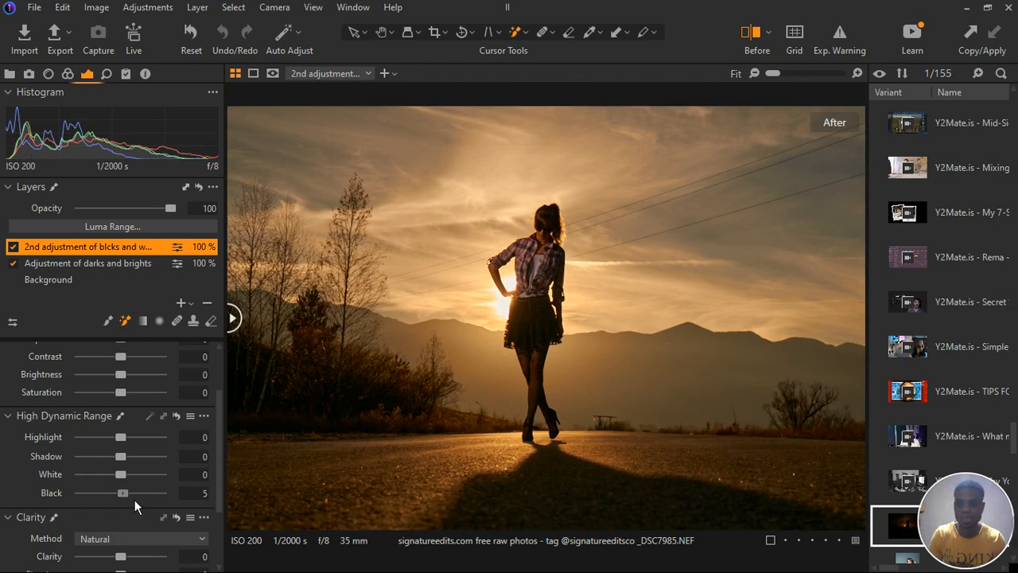
- Set the High Dynamic Range Black of the 2nd adjustment layer to 11 and check the photo up close
drag(135, 499, 136, 498)
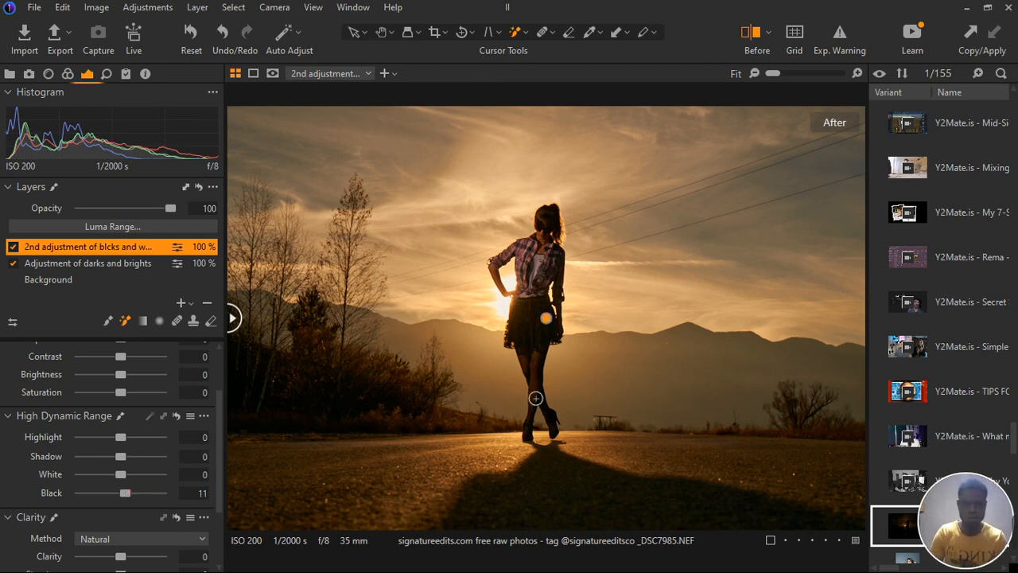
scroll(541, 292, up, 3)
scroll(560, 296, down, 3)
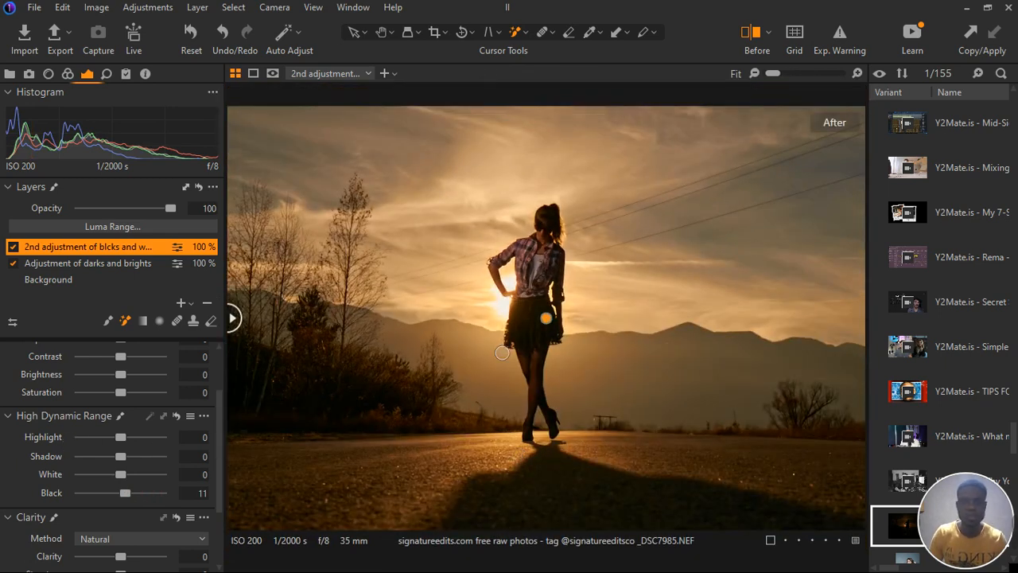
- Try a High Dynamic Range White of -69, check it with the exposure warning, and reset White
click(844, 45)
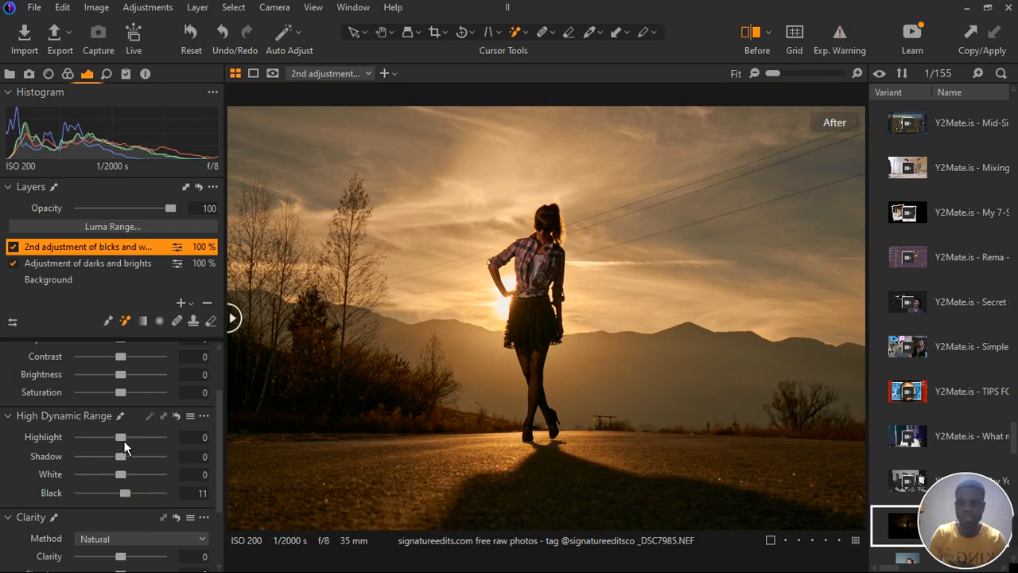
drag(125, 481, 97, 482)
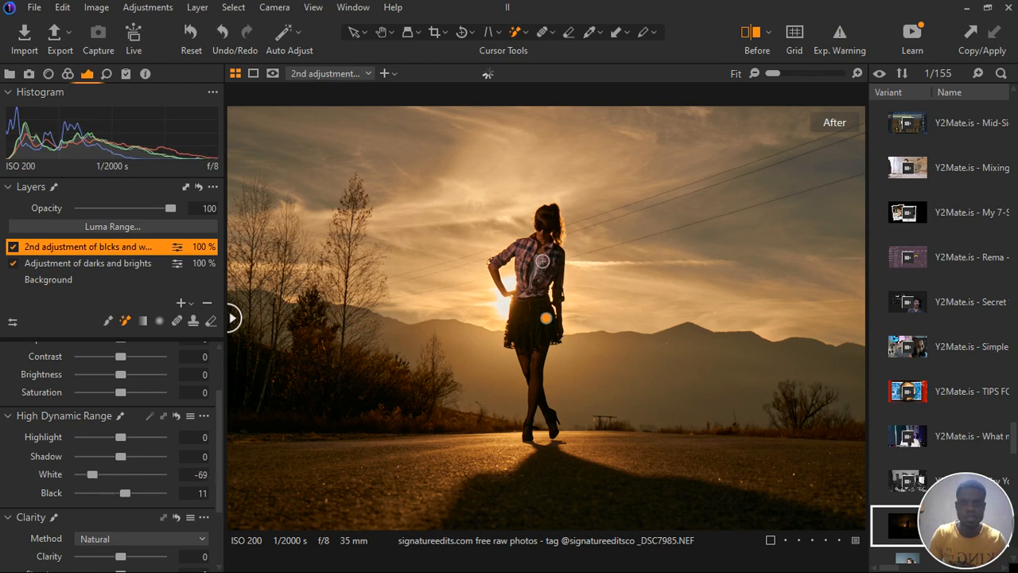
click(846, 44)
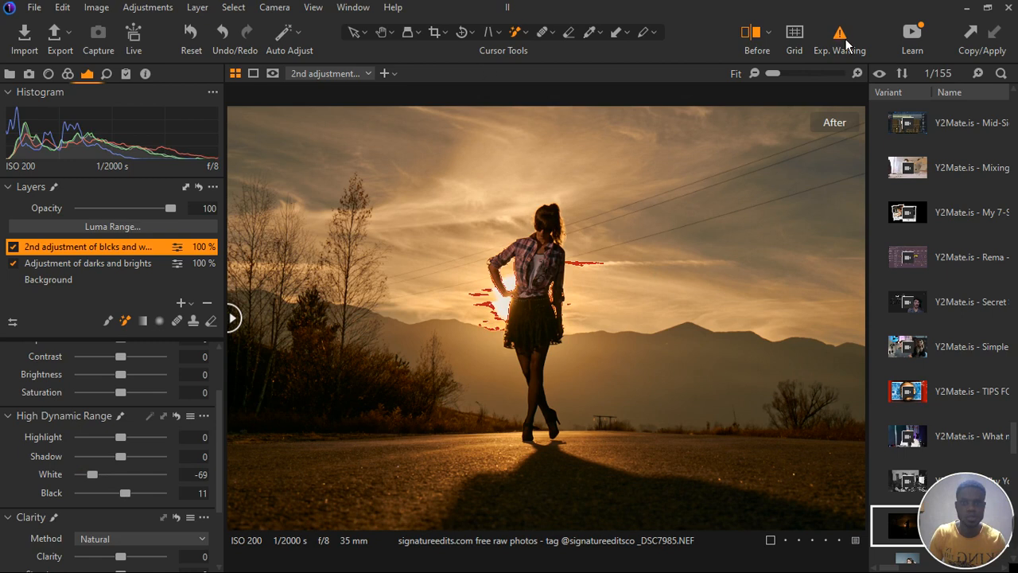
click(846, 44)
double_click(97, 482)
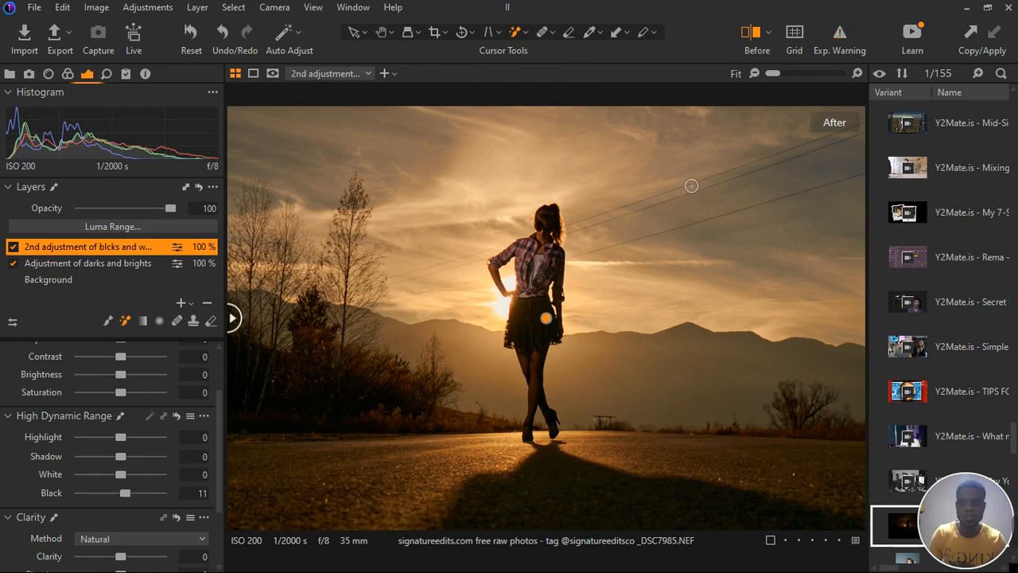
- Set the High Dynamic Range White to -100 with the exposure warning on, inspect the sun area, and switch the warning off
click(841, 48)
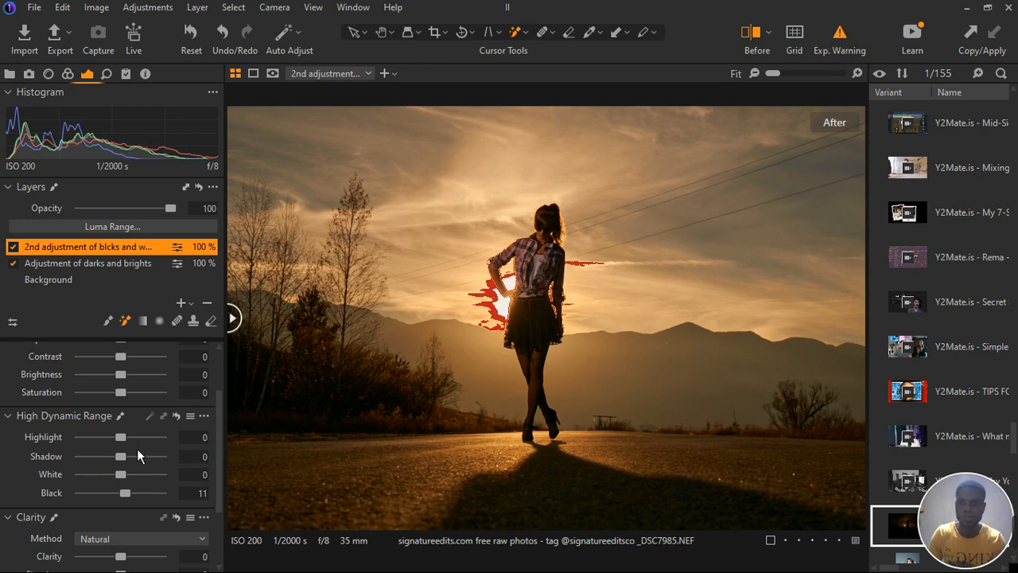
drag(125, 481, 85, 485)
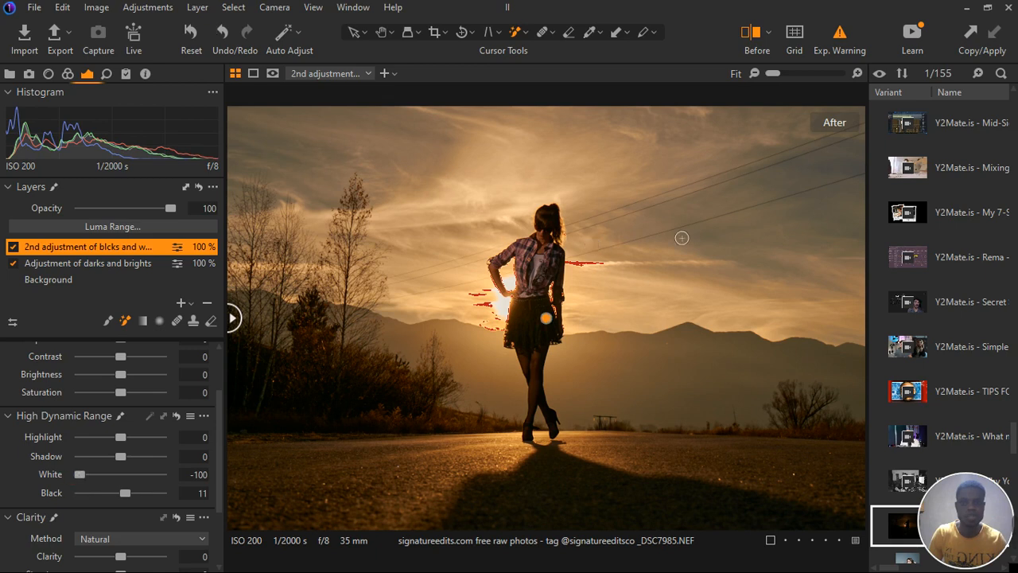
scroll(564, 277, up, 2)
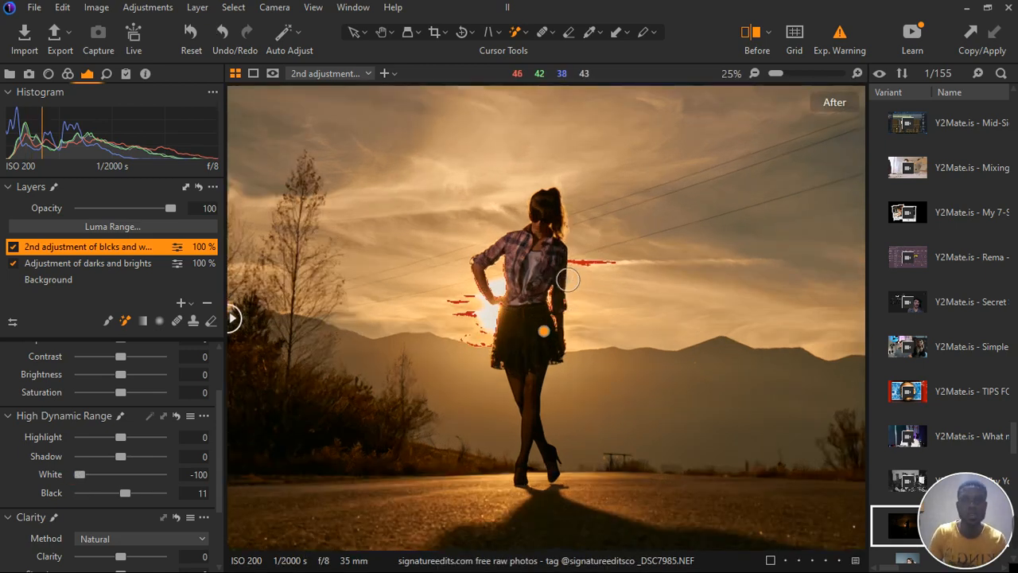
scroll(564, 276, down, 2)
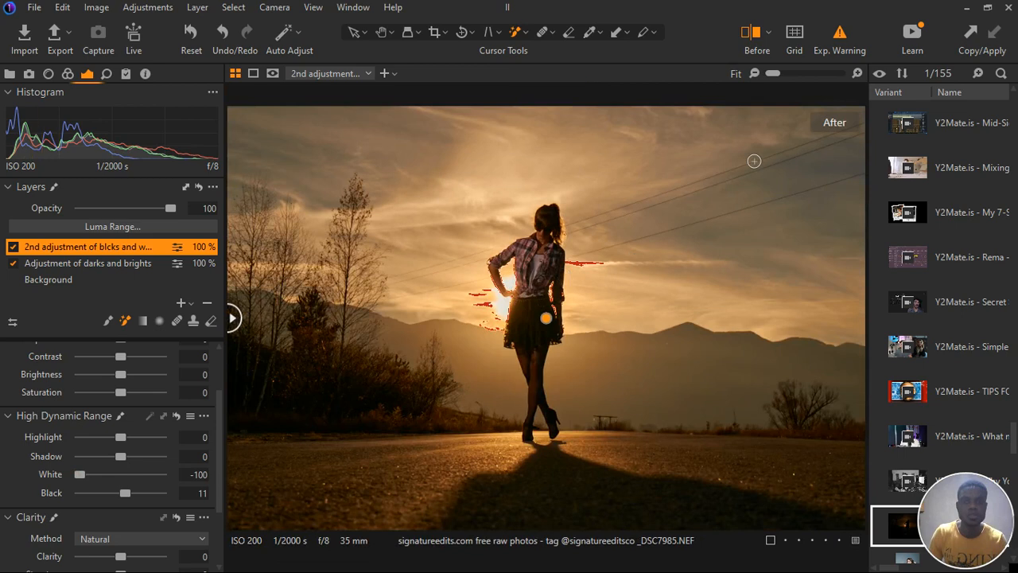
click(853, 51)
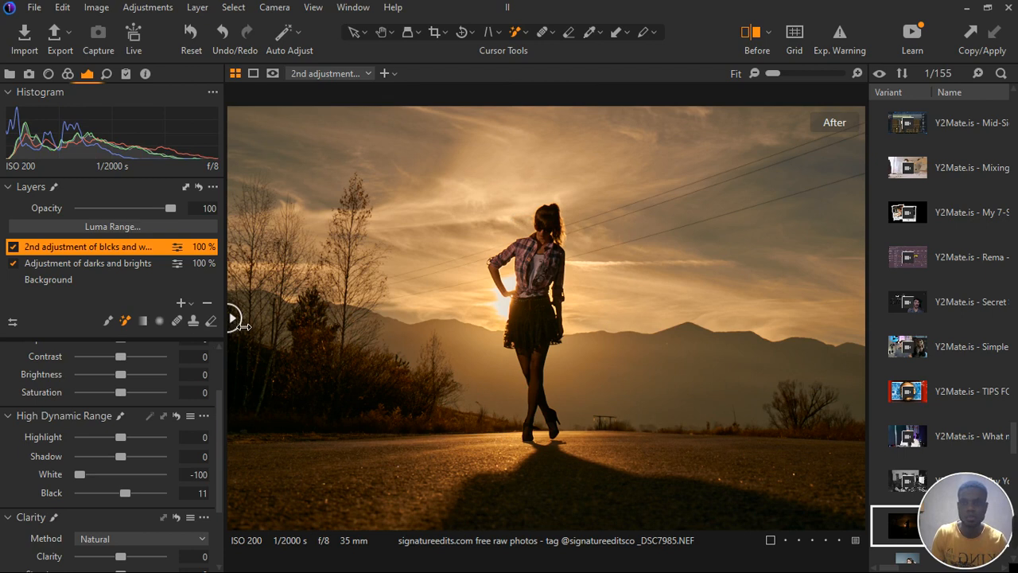
- Compare the photo with its before view and examine the woman's upper body and the sun up close
drag(235, 319, 215, 372)
scroll(547, 265, up, 4)
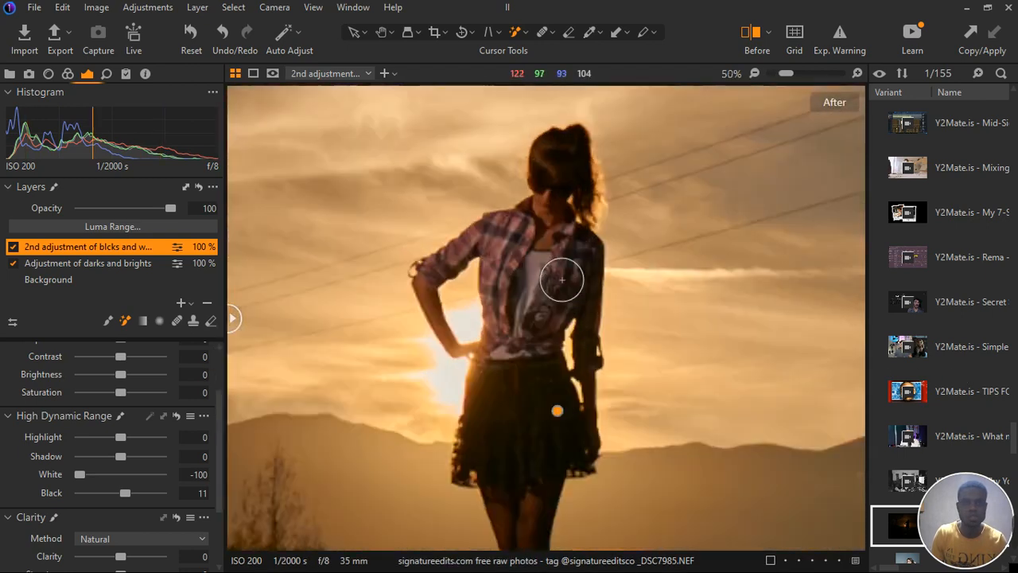
scroll(553, 269, down, 4)
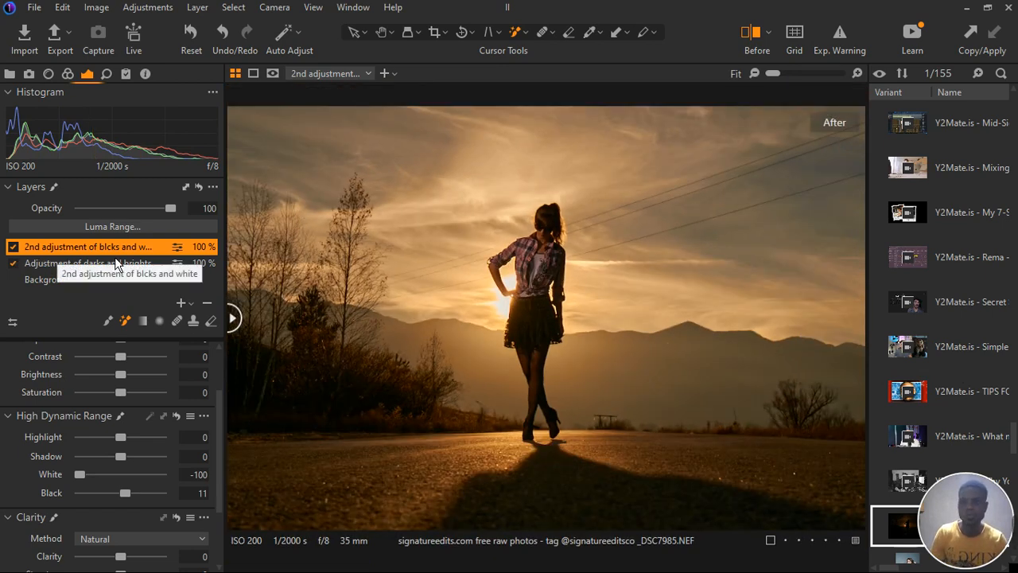
click(191, 304)
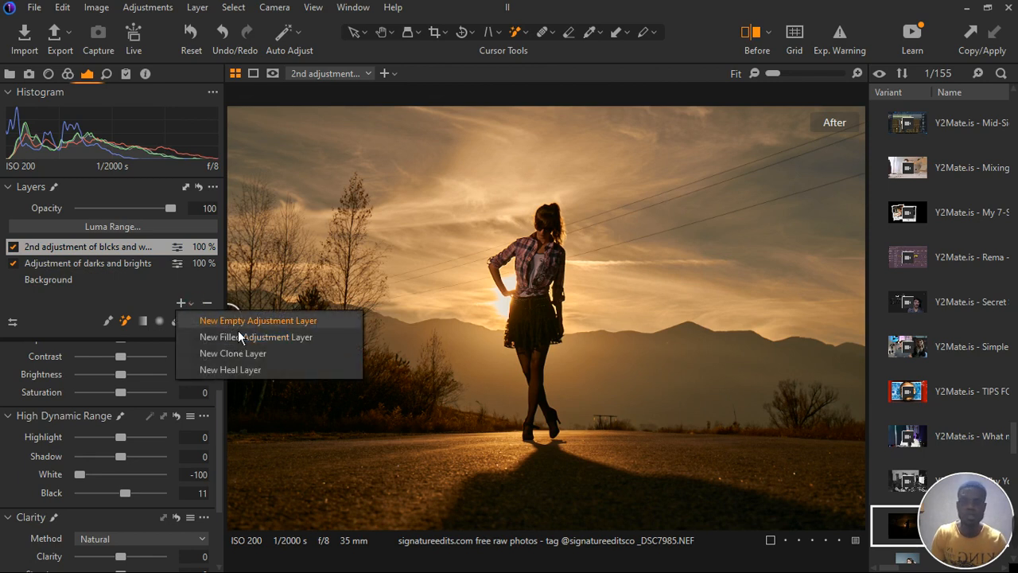
click(236, 322)
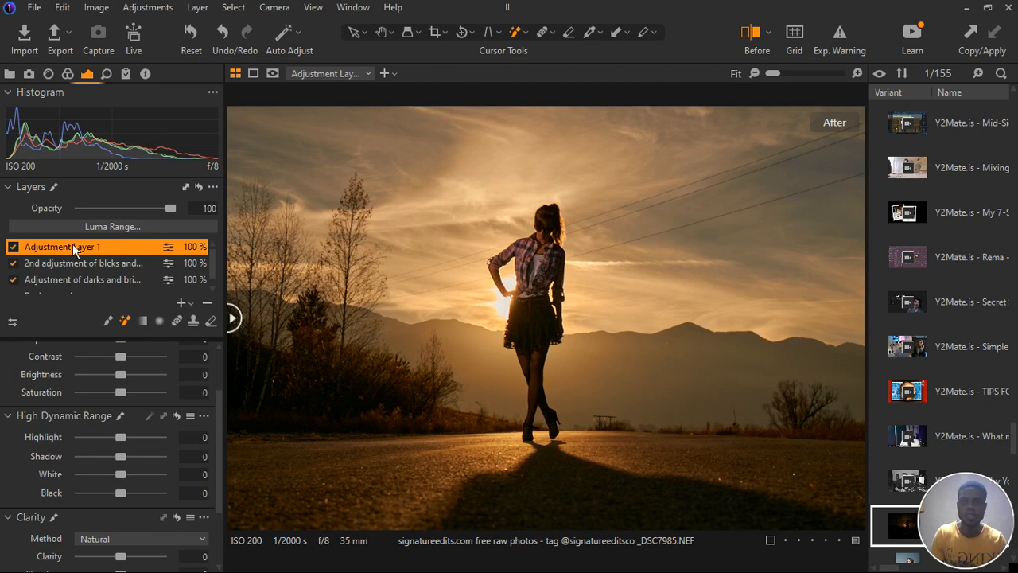
key(h)
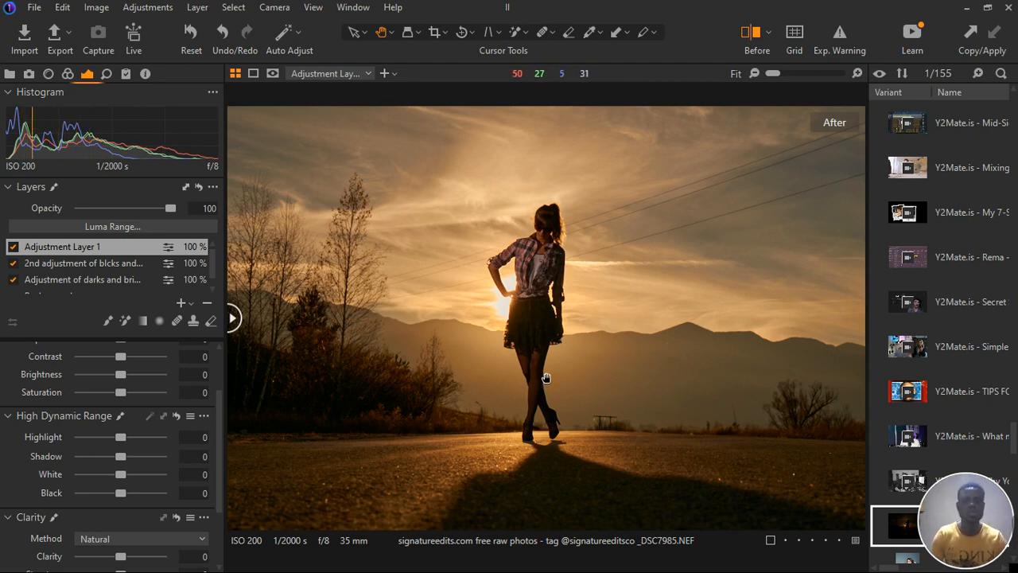
click(207, 303)
click(191, 304)
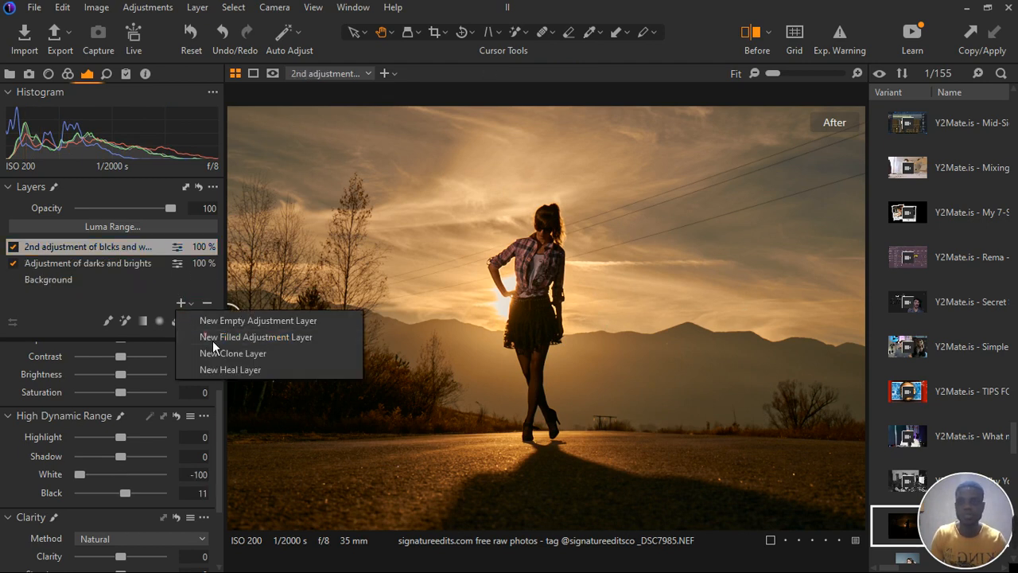
click(214, 341)
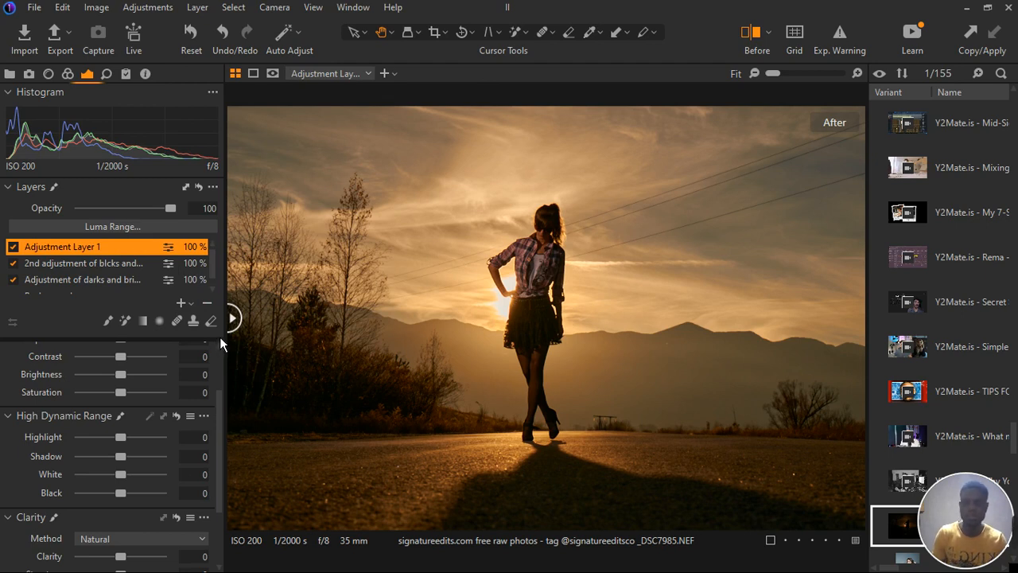
key(ctrl+z)
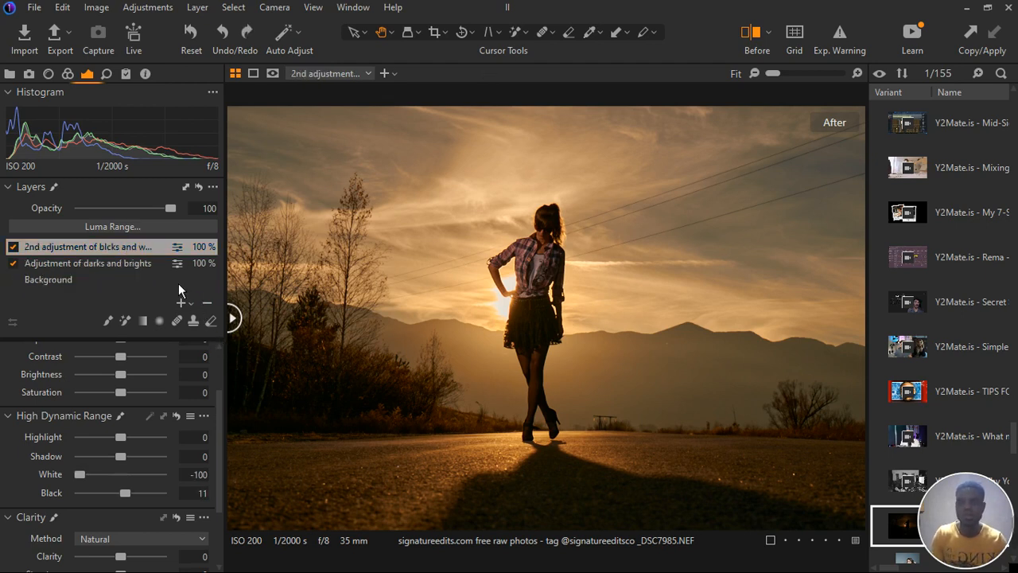
- Add a new empty adjustment layer above the 2nd adjustment layer and activate the Magic Brush
click(191, 304)
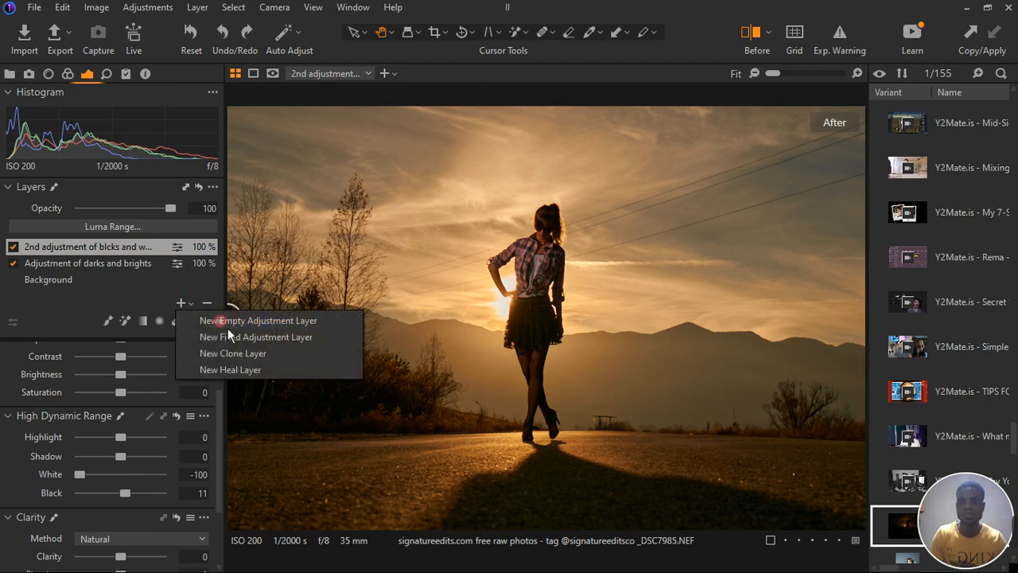
click(228, 323)
click(126, 323)
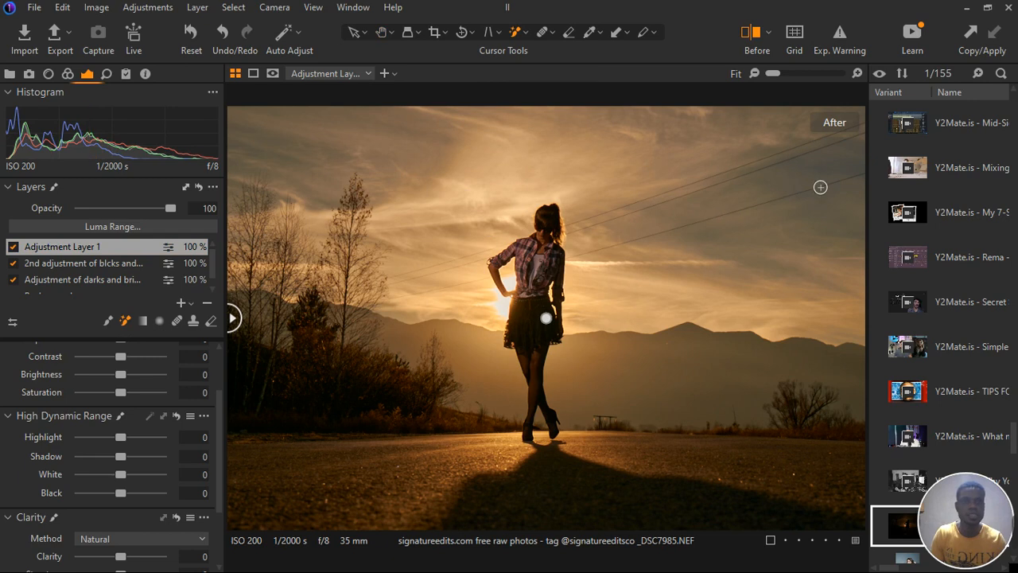
- Mask the darker sky and mountains on Adjustment Layer 1 with the Magic Brush and check the coverage with the mask overlay
drag(703, 221, 779, 306)
drag(311, 133, 317, 139)
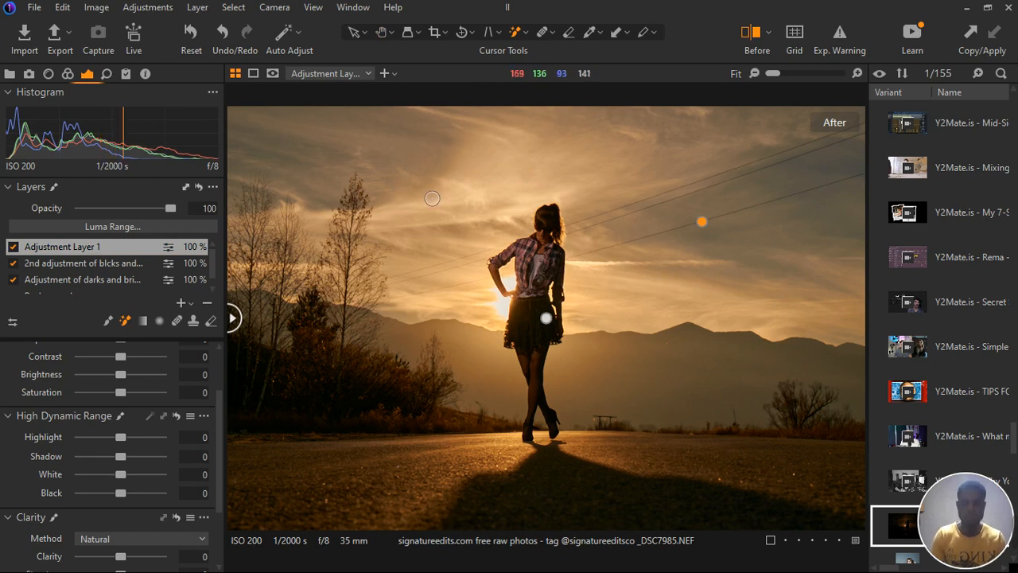
key(m)
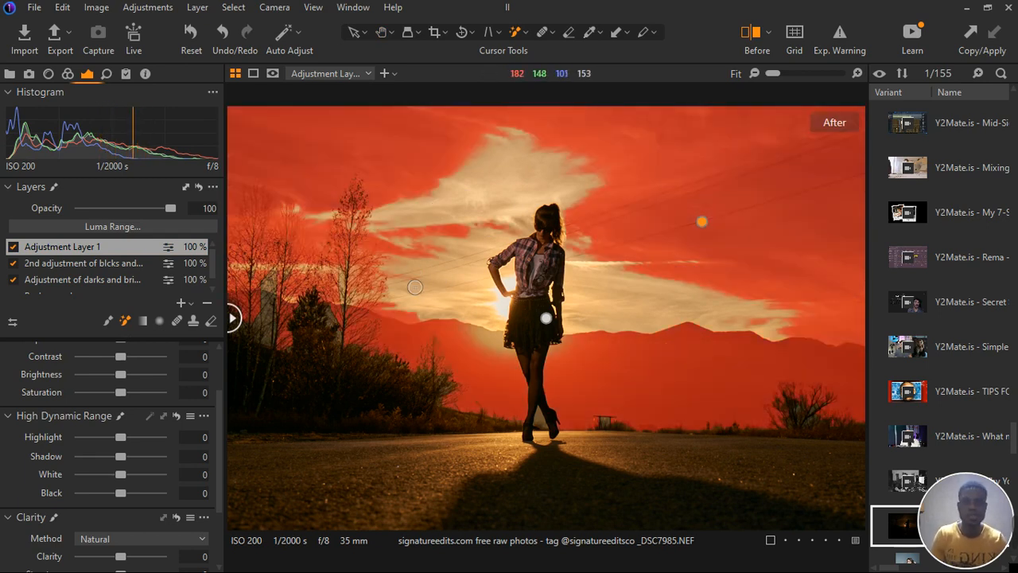
key(m)
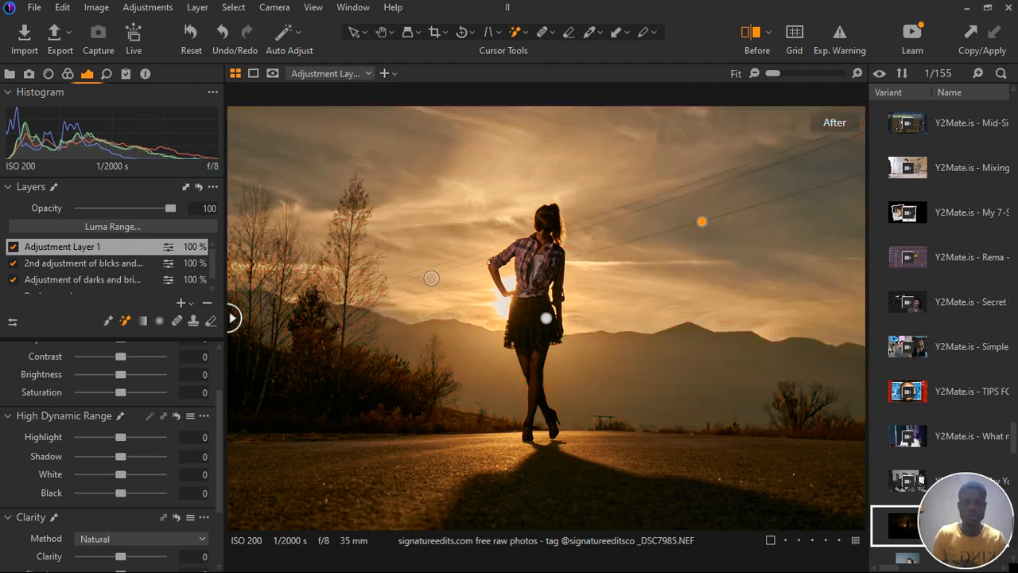
key(m)
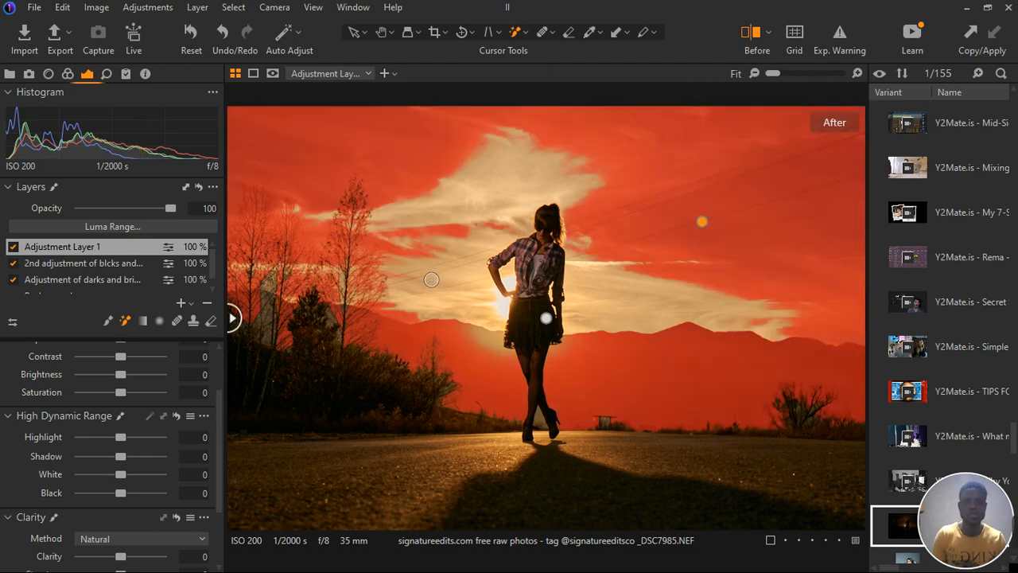
key(m)
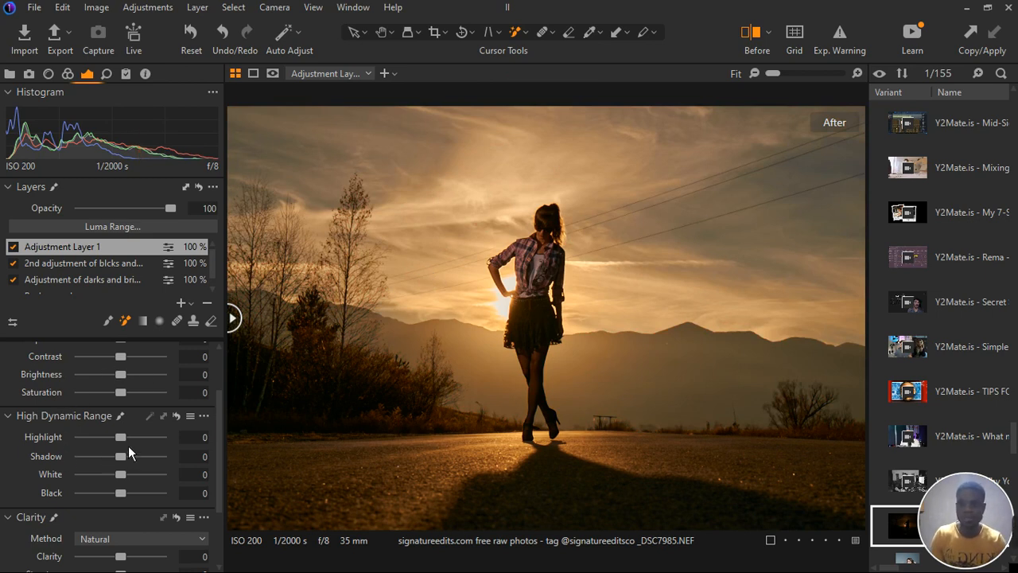
- Set the masked layer's High Dynamic Range Highlight to -71, White to -33, and Black to -36
scroll(151, 392, up, 1)
scroll(151, 392, down, 1)
drag(125, 442, 94, 442)
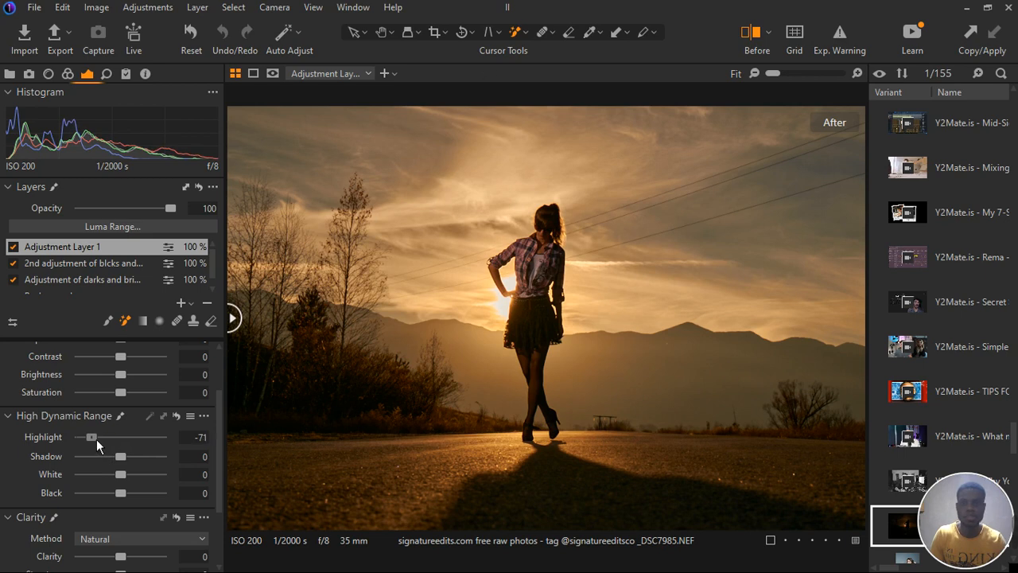
mouse_move(124, 479)
mouse_down()
mouse_move(112, 476)
mouse_move(111, 494)
mouse_up()
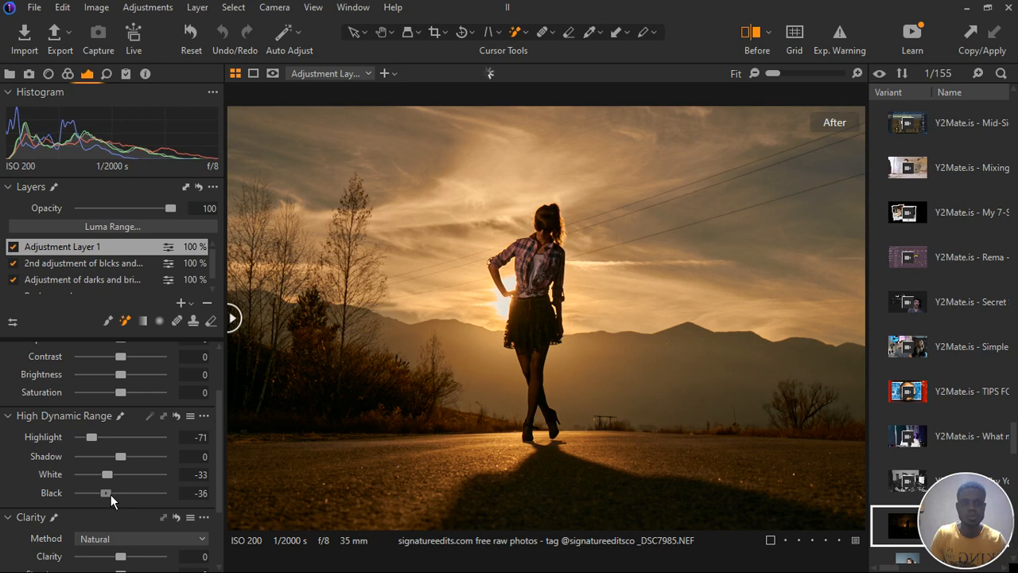
- Set the masked layer's High Dynamic Range Shadow to -16 and Black to -44, and reduce its Saturation to -7
drag(110, 494, 119, 463)
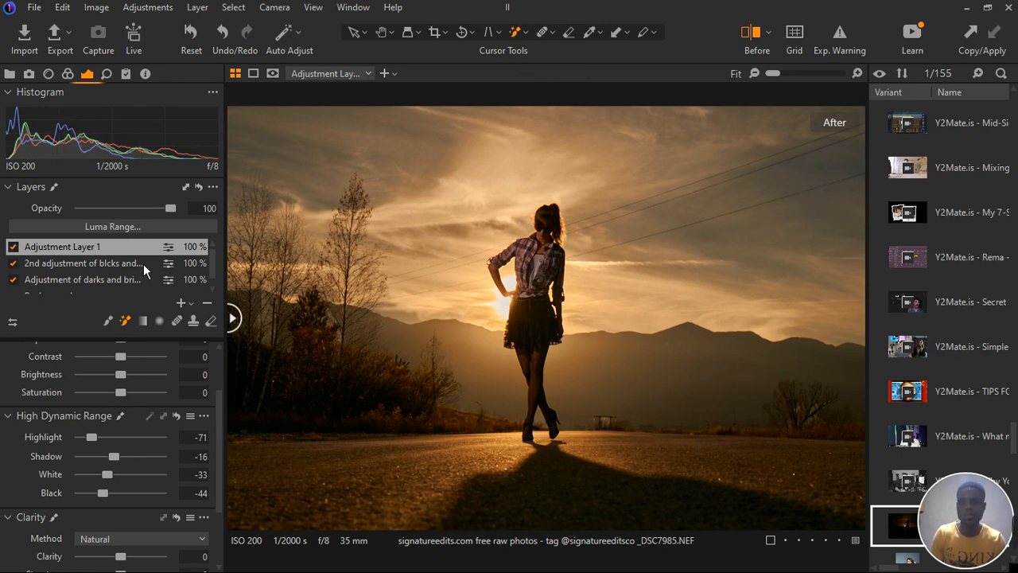
click(191, 303)
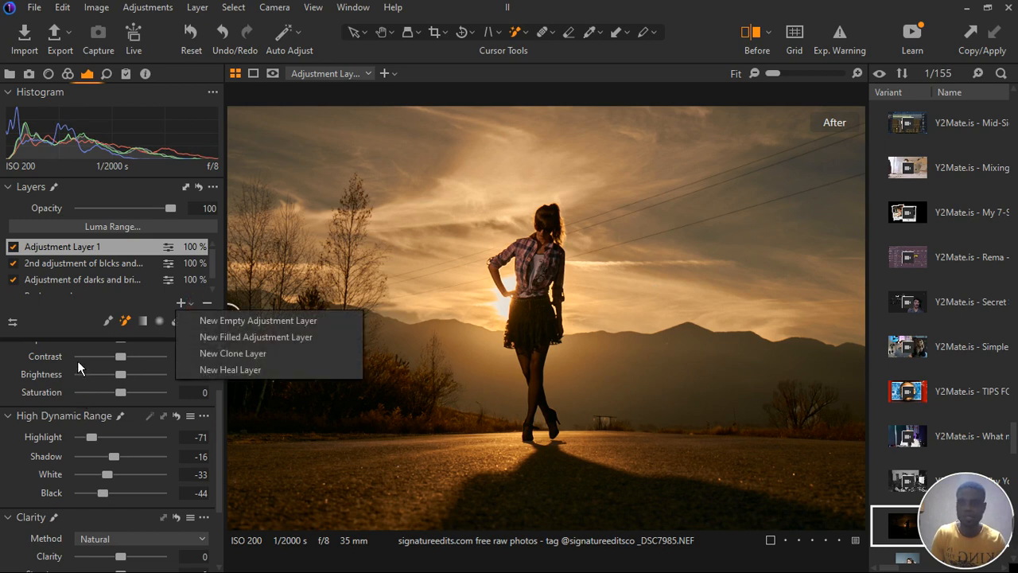
drag(121, 399, 131, 398)
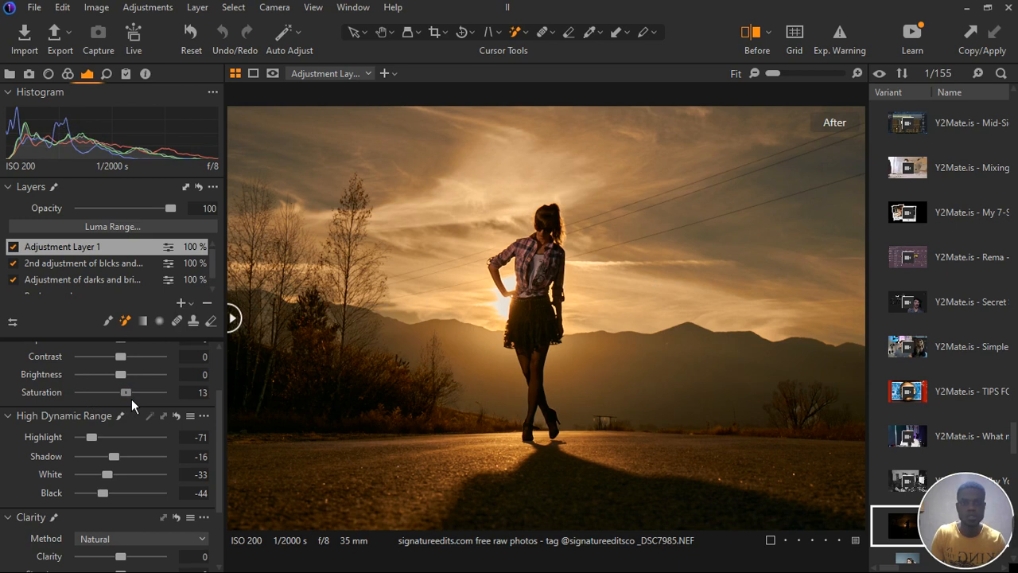
drag(132, 399, 118, 393)
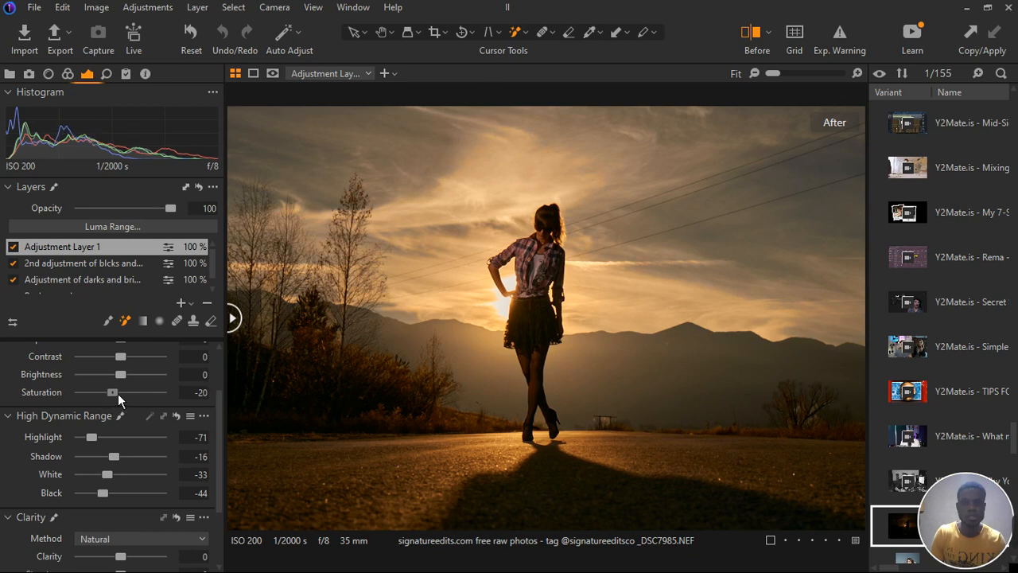
double_click(120, 395)
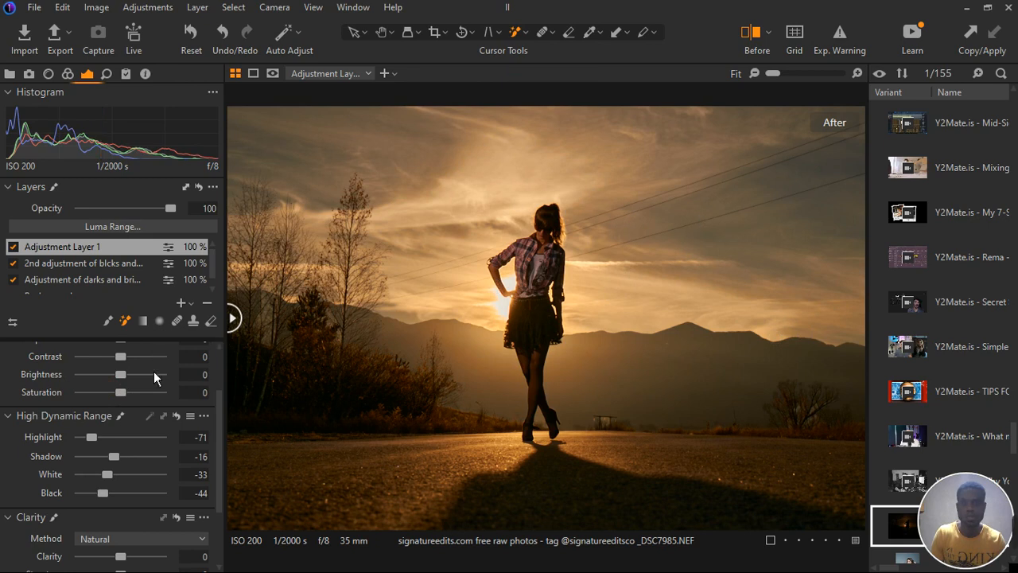
drag(130, 400, 128, 401)
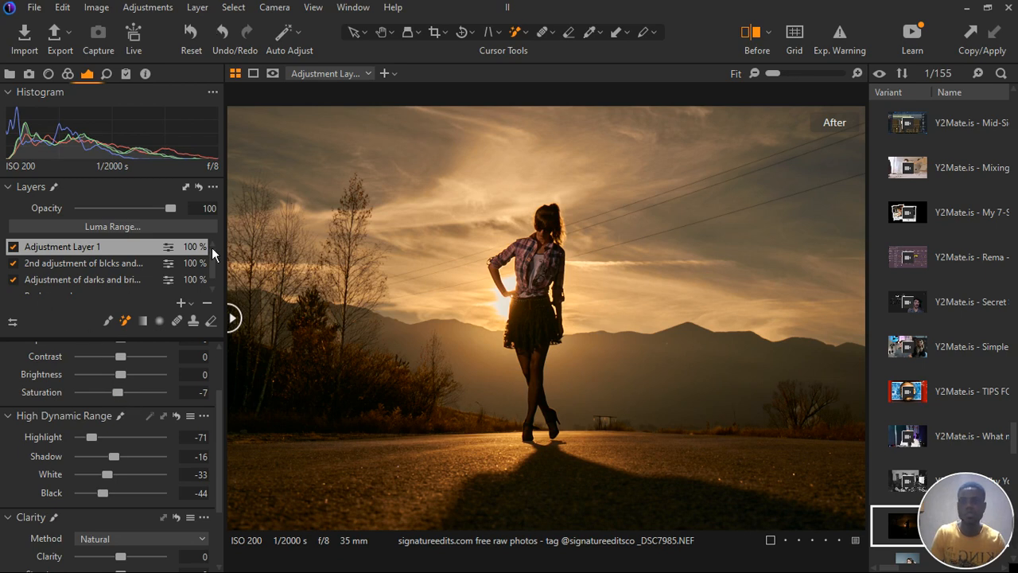
- Sample the dark sky's color in the Color Editor and reduce the yellow range's Saturation to -19.7 on the masked layer
click(72, 76)
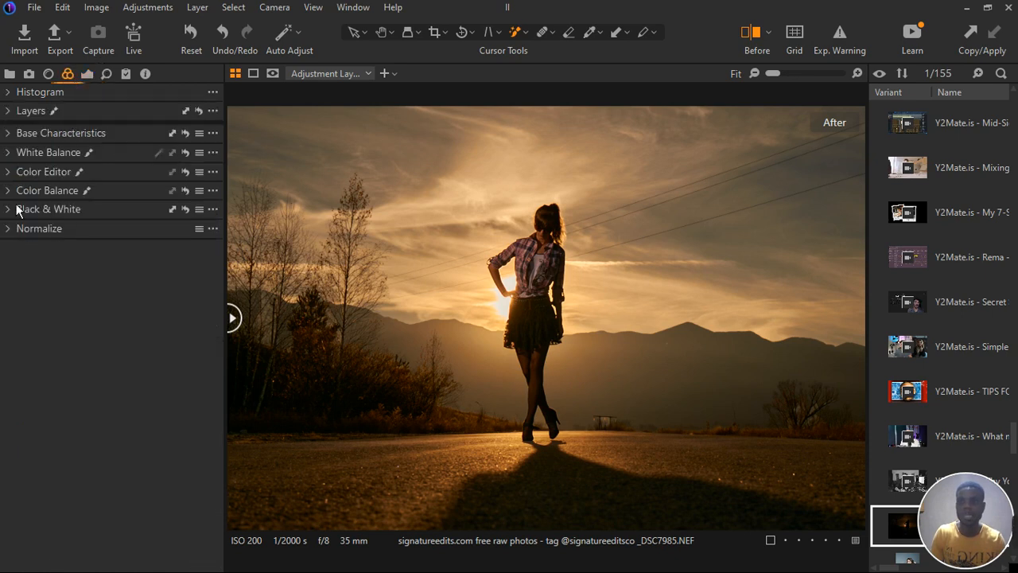
click(17, 175)
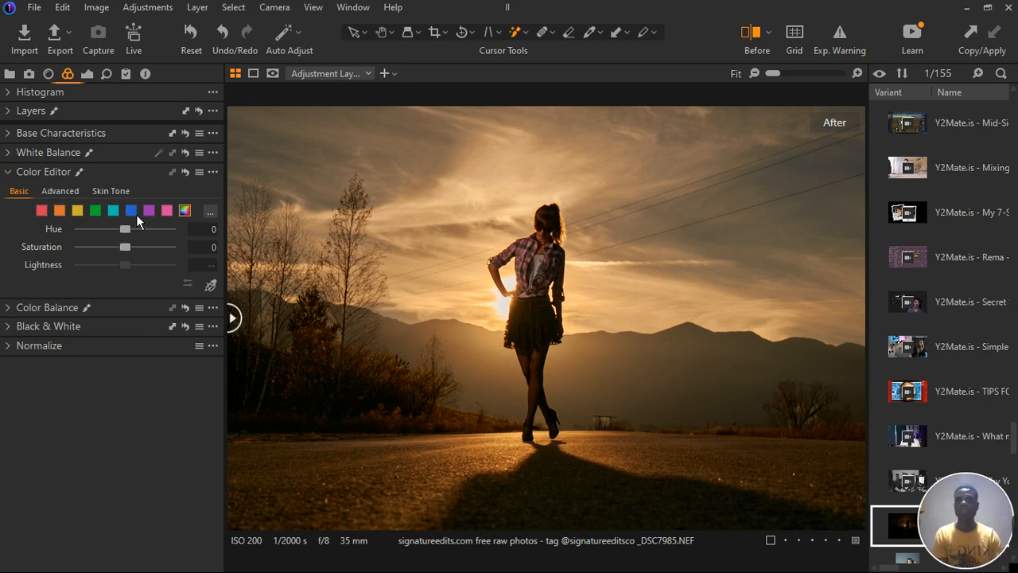
click(134, 213)
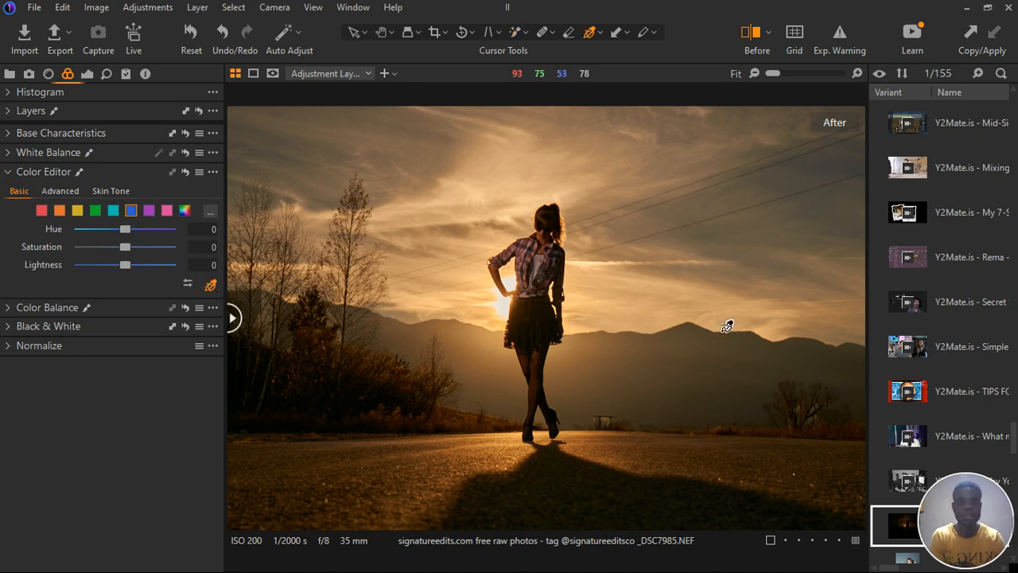
click(825, 184)
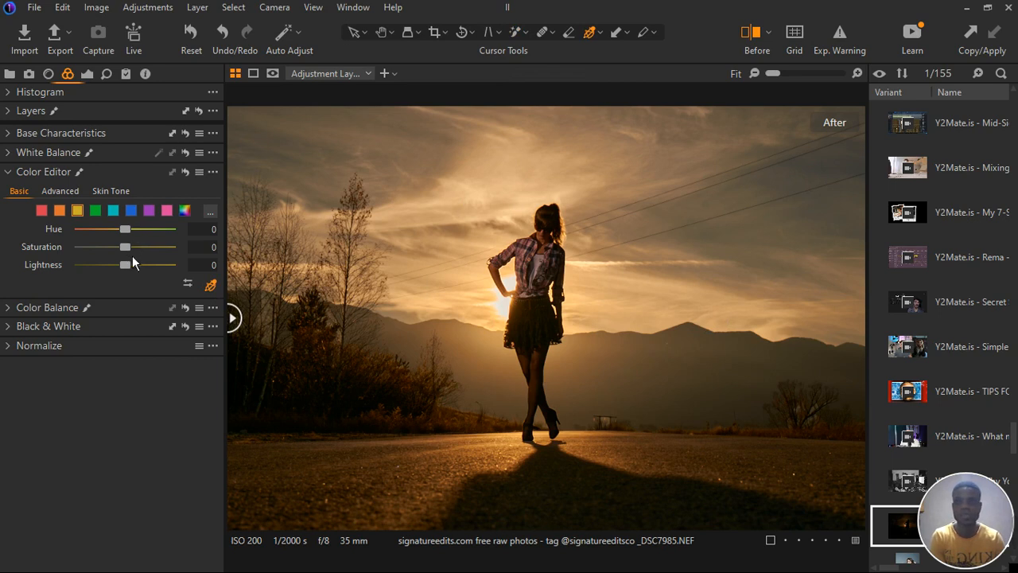
click(133, 248)
drag(141, 258, 114, 256)
drag(113, 254, 123, 250)
drag(356, 322, 229, 324)
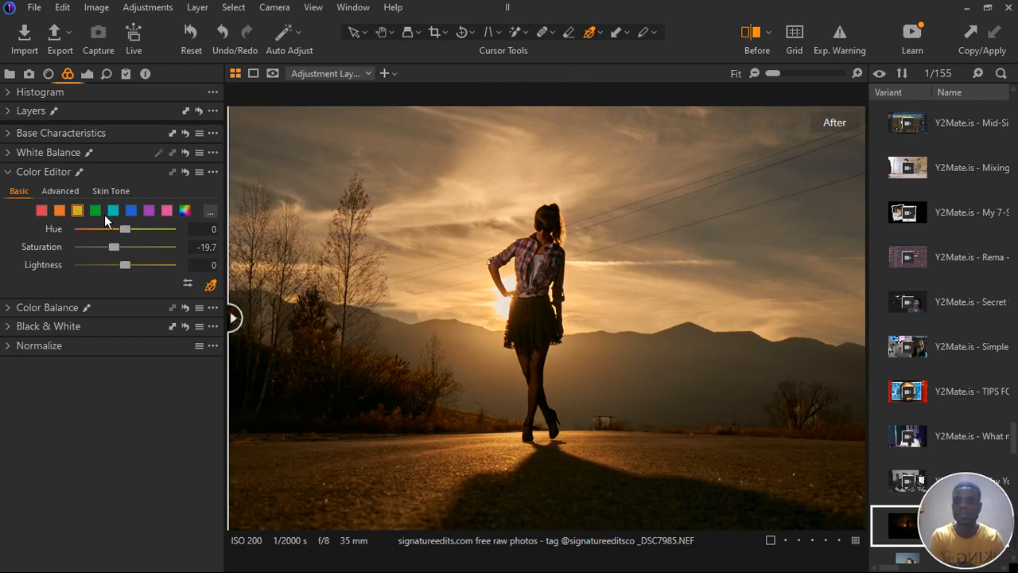
- Try adjusting the blue range on the sky layer in the Color Editor and reset it
click(130, 211)
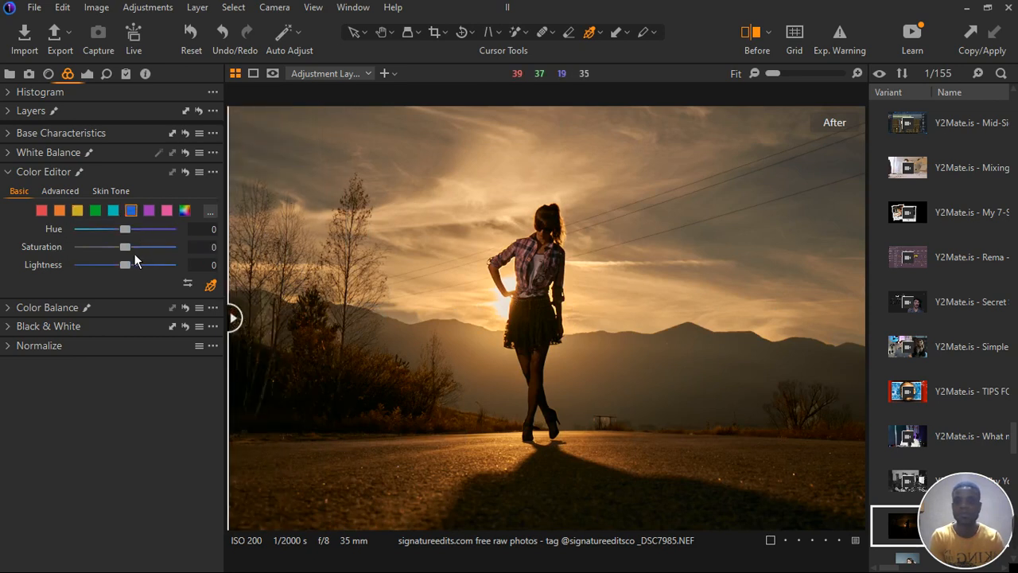
drag(130, 270, 105, 250)
double_click(119, 275)
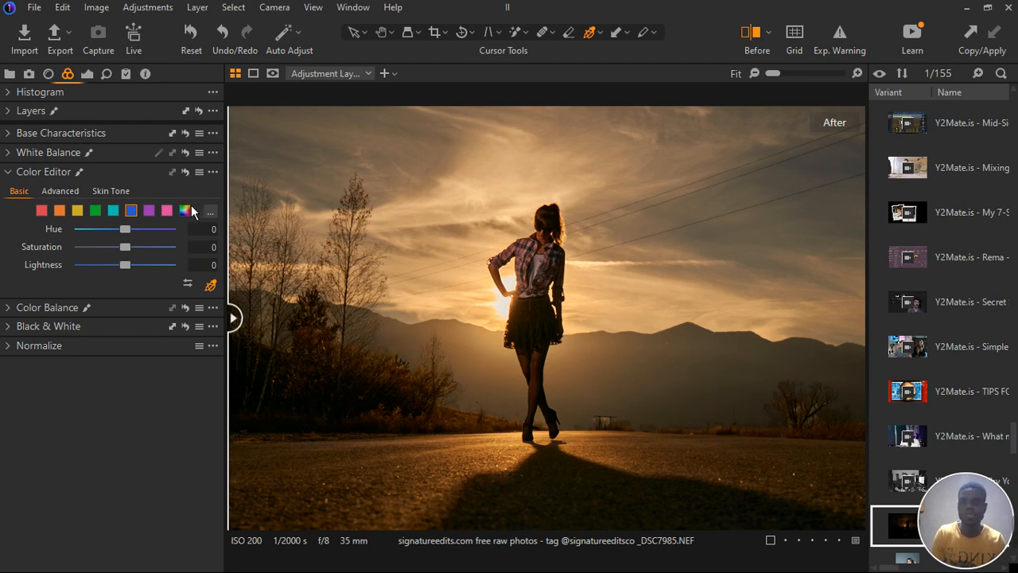
click(16, 175)
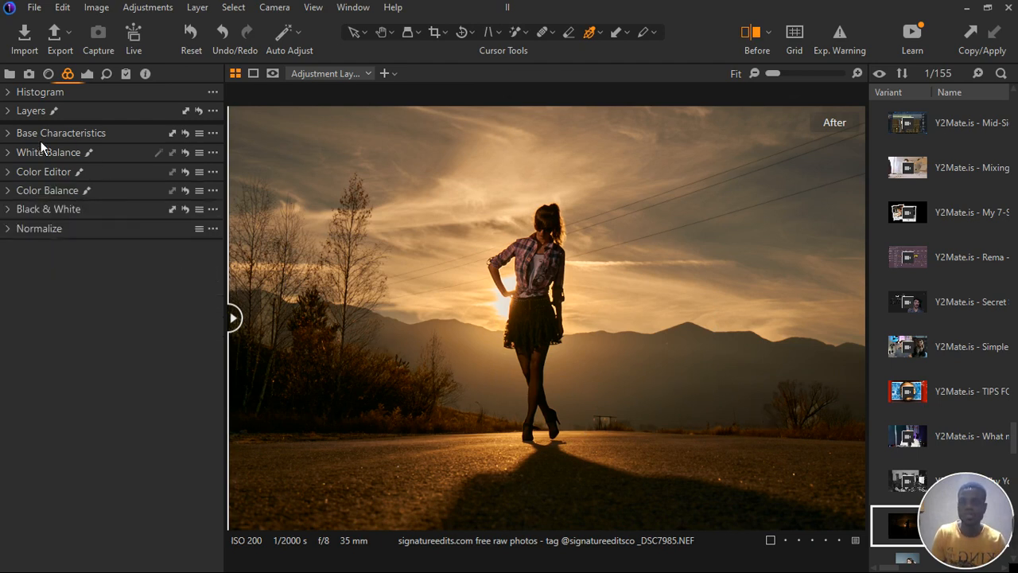
- Rename the masked sky layer, Adjustment Layer 1, as "skuy"
click(19, 111)
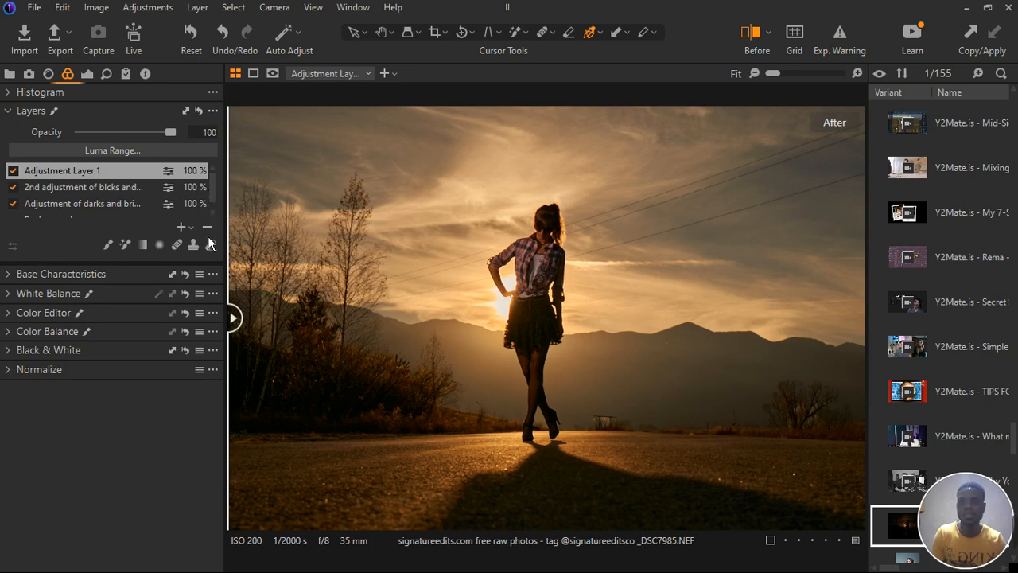
double_click(51, 172)
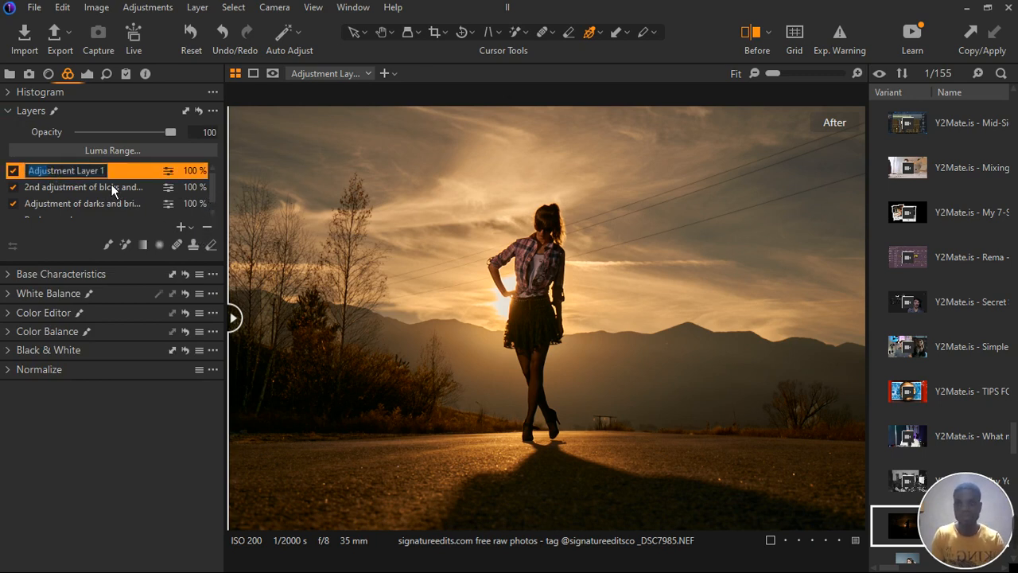
double_click(102, 174)
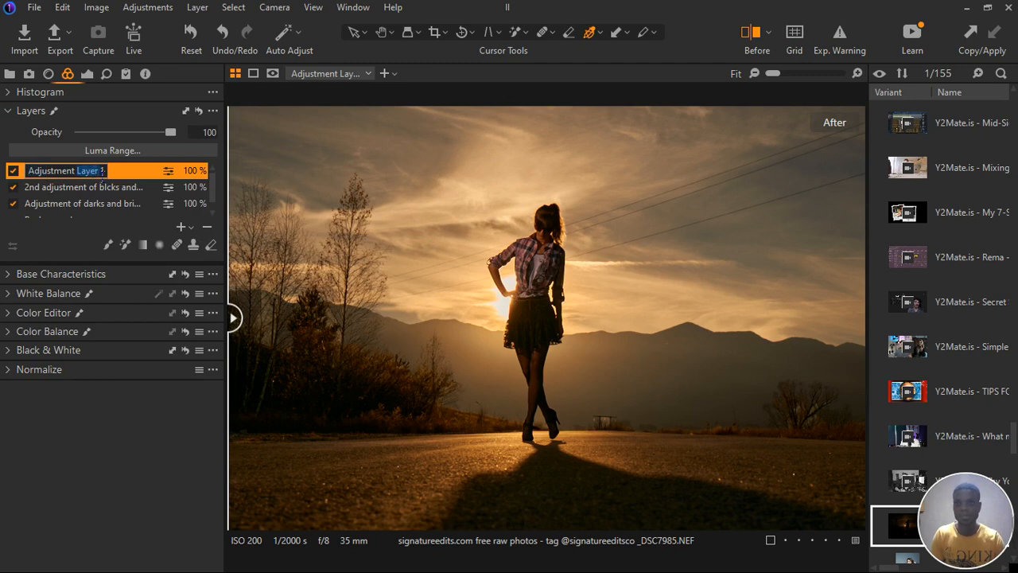
drag(107, 173, 24, 177)
text(s)
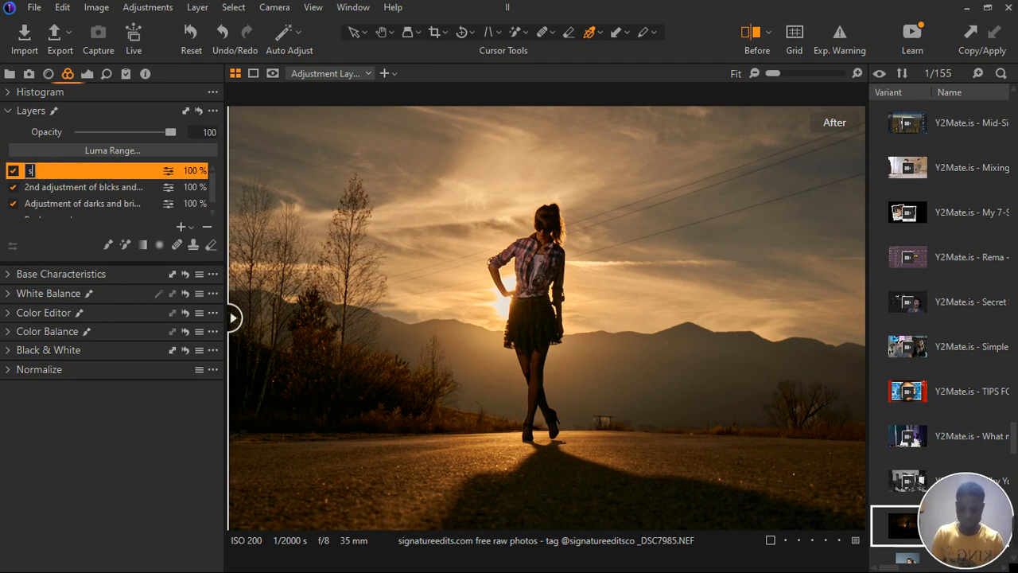
text(kuy)
key(Return)
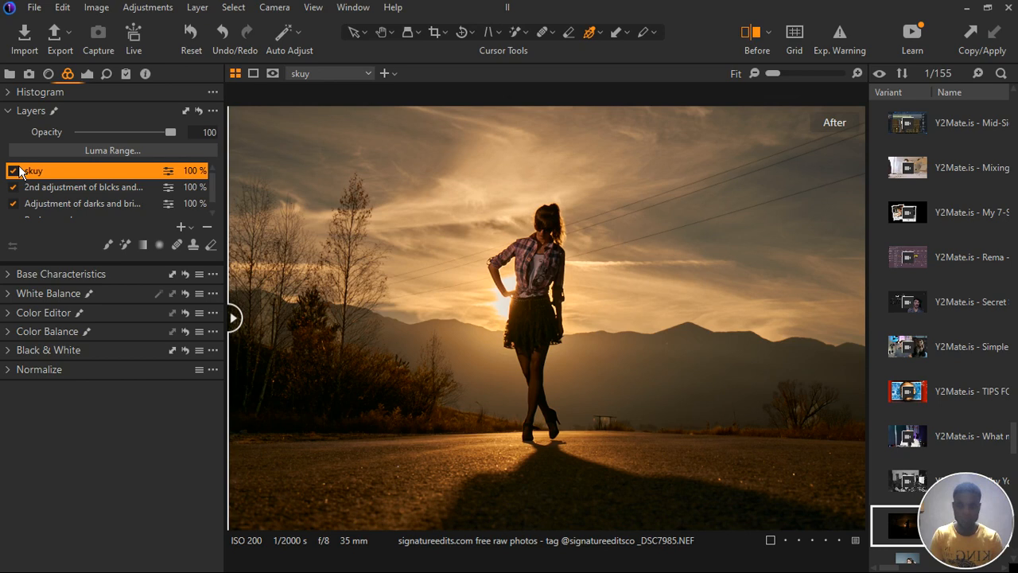
- Add a new empty adjustment layer and mask the dark sky, mountains, woman and road on it with the Magic Brush, checking the mask overlay
click(191, 228)
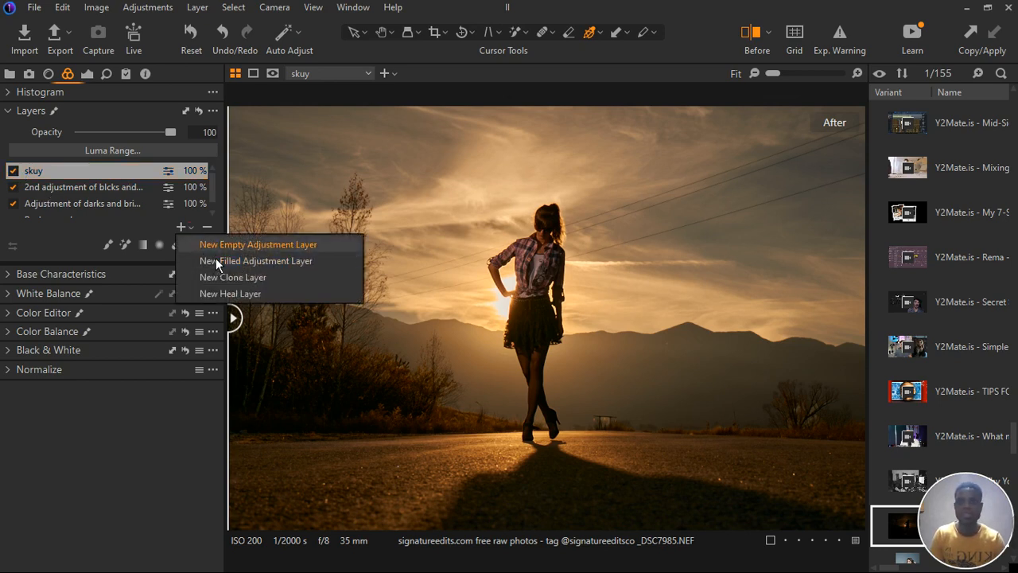
click(216, 260)
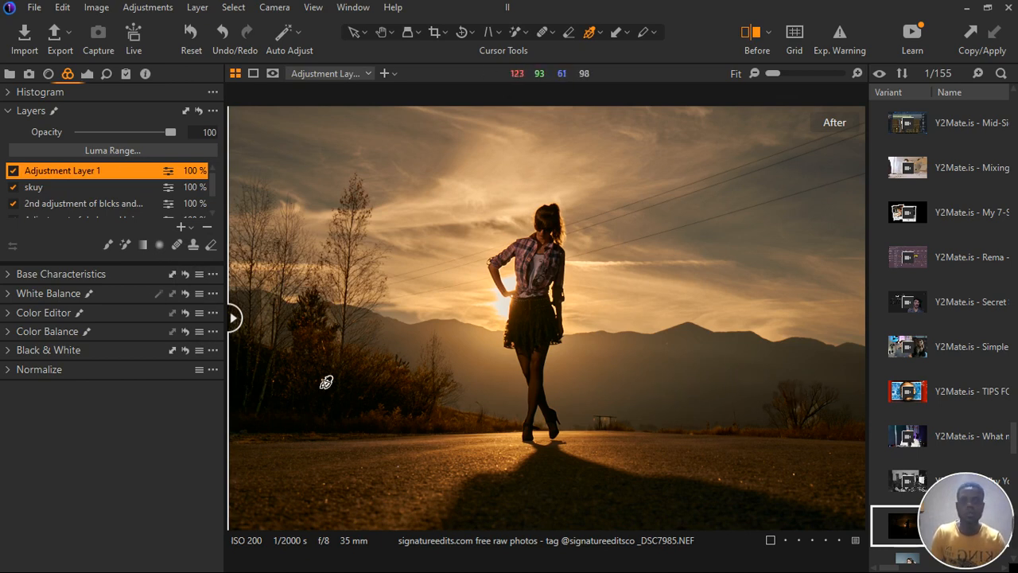
click(130, 251)
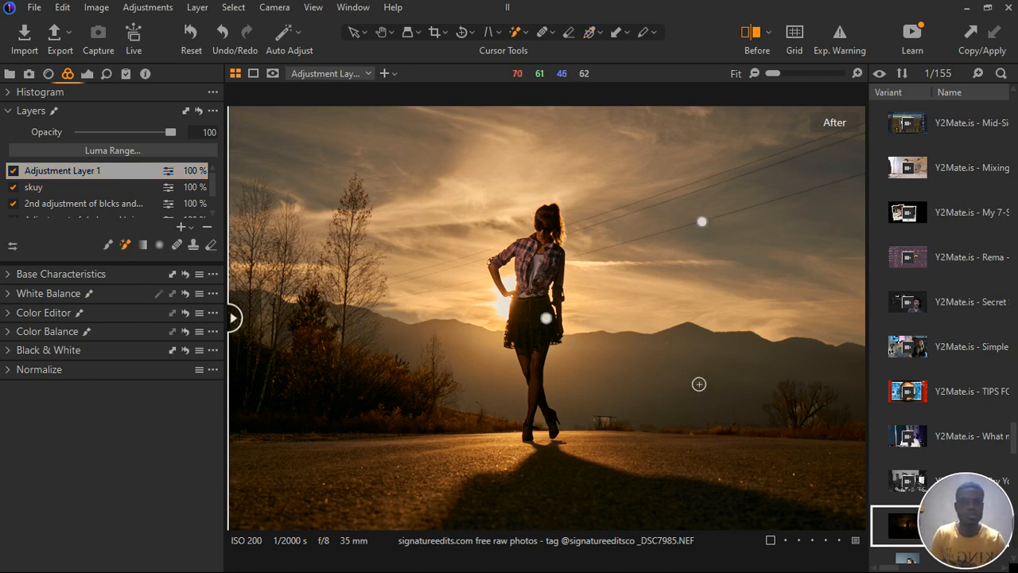
click(649, 401)
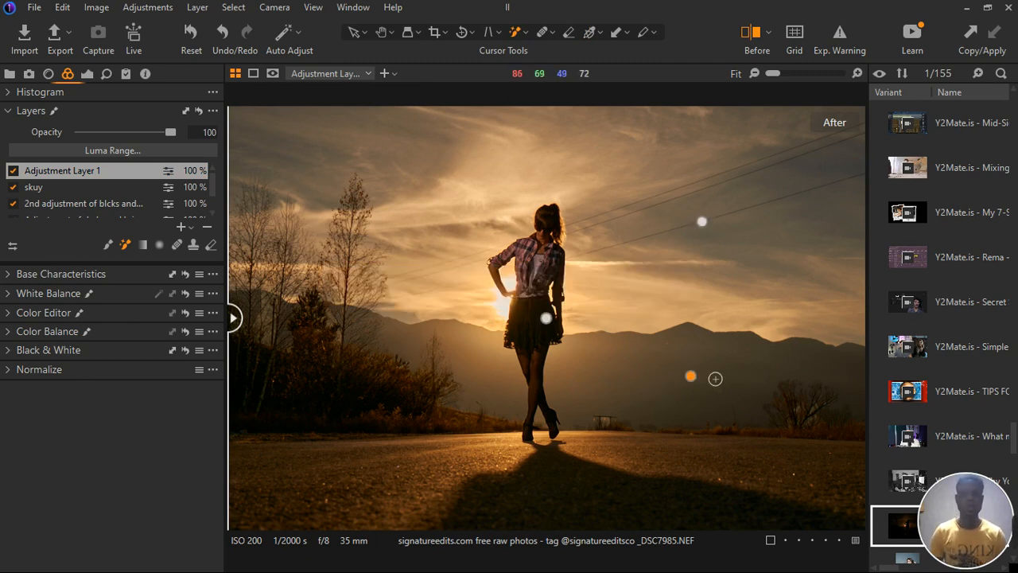
key(m)
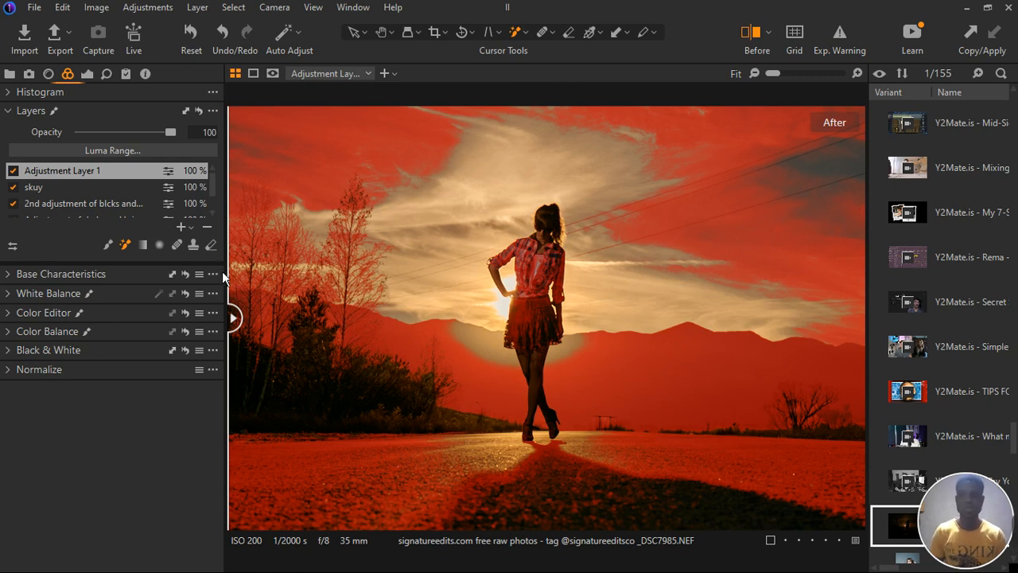
key(m)
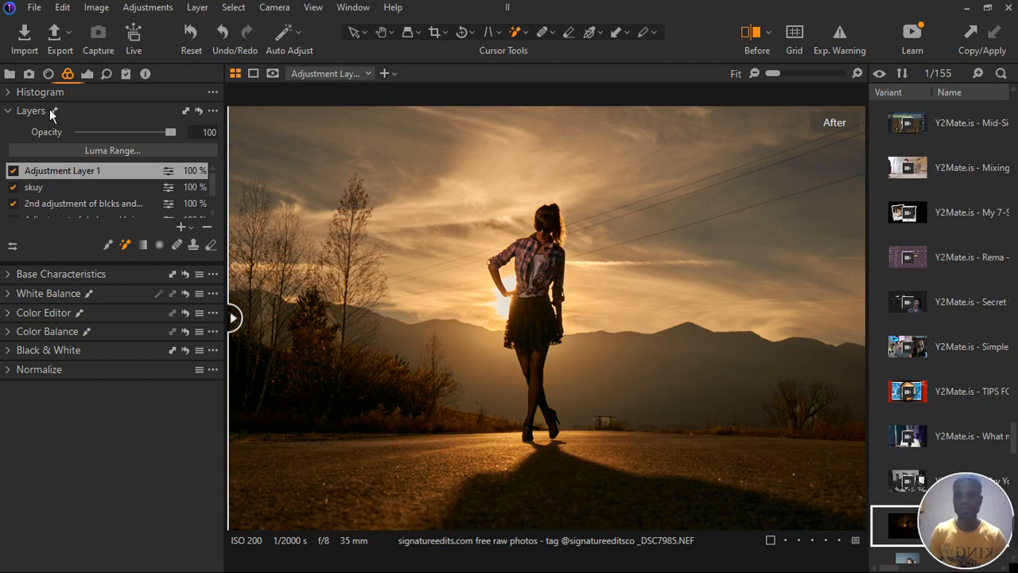
- Set the new masked layer's High Dynamic Range Highlight to -64 and White to -35, leaving Exposure at 0
click(89, 80)
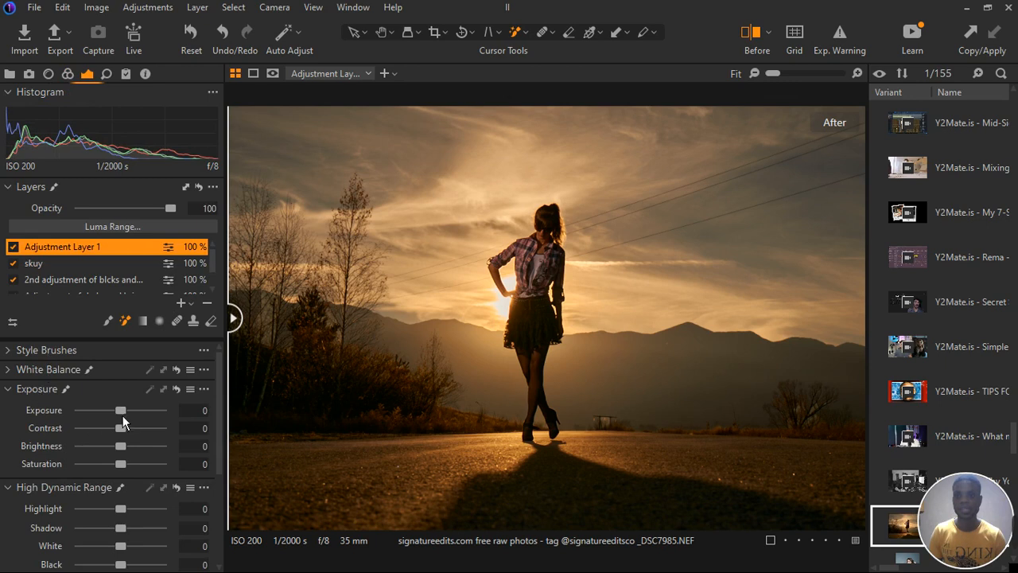
drag(123, 415, 113, 414)
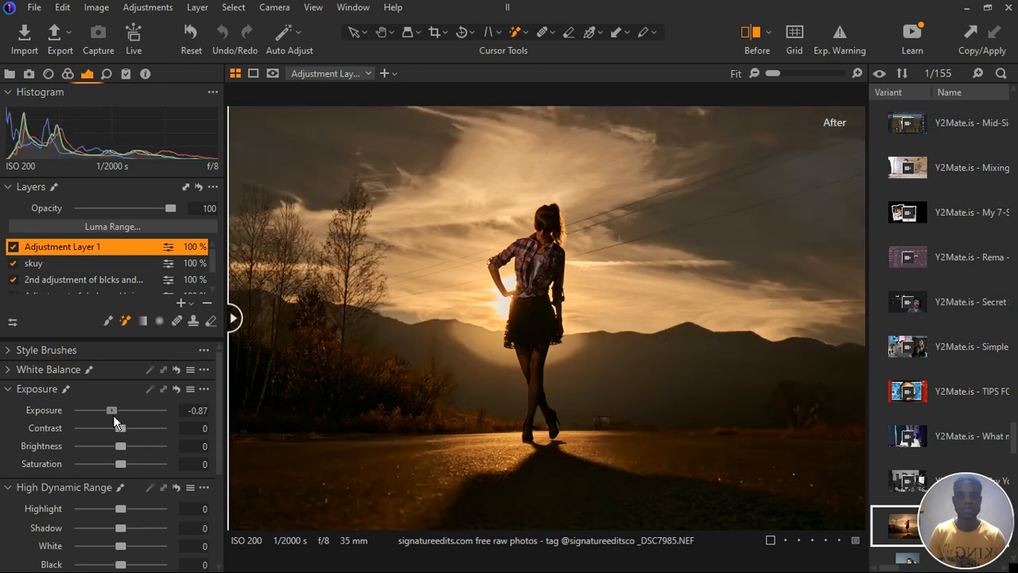
double_click(112, 414)
scroll(128, 463, down, 2)
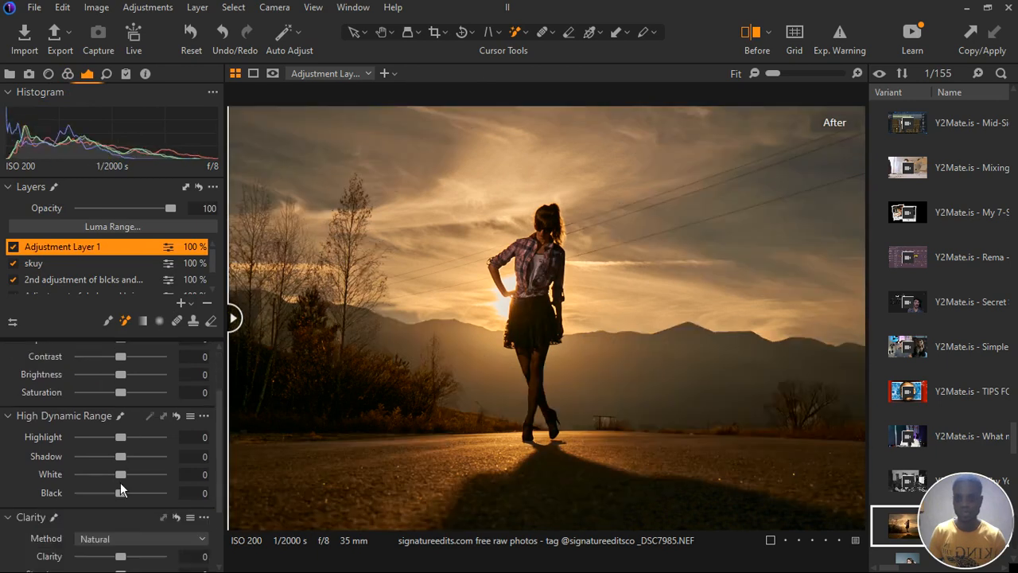
drag(127, 444, 101, 442)
drag(123, 478, 124, 484)
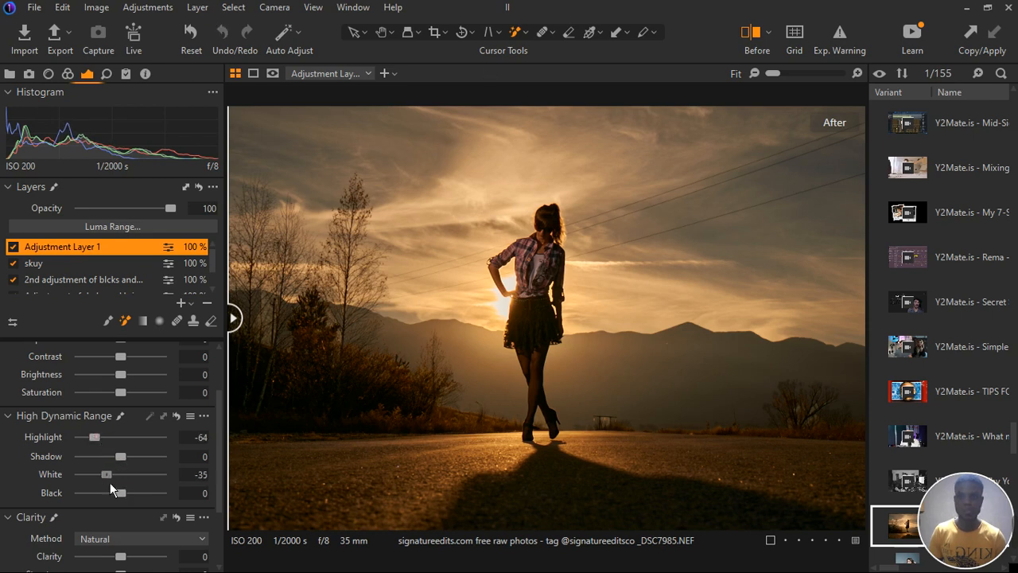
- Reduce the new masked layer's Brightness to -2
drag(128, 382, 126, 382)
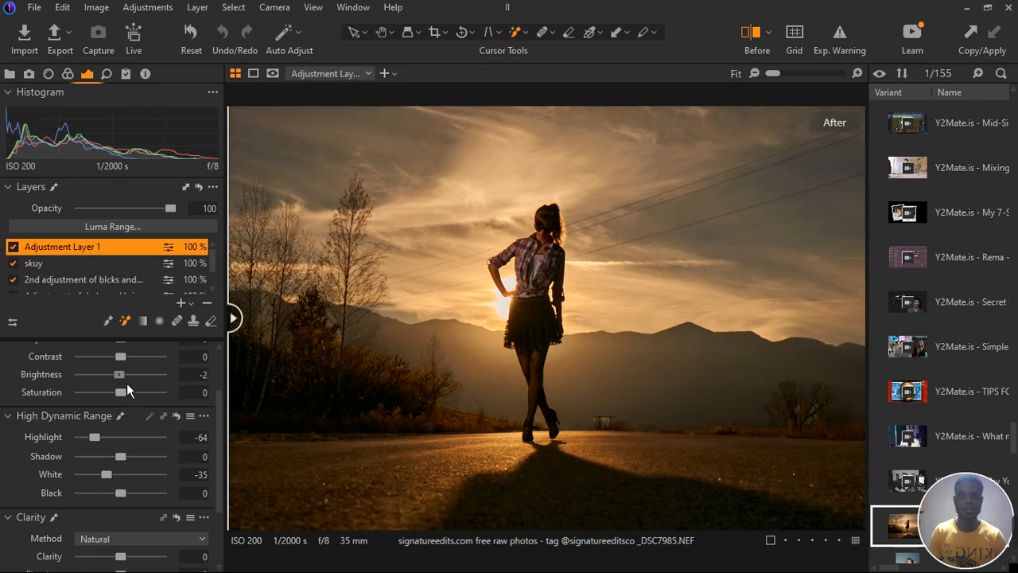
drag(125, 383, 123, 383)
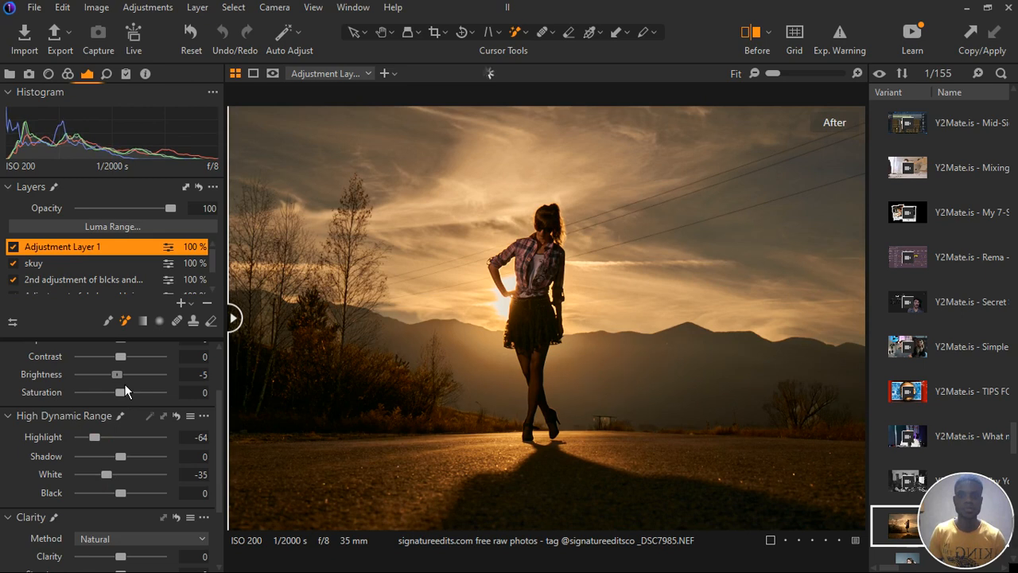
drag(124, 384, 126, 384)
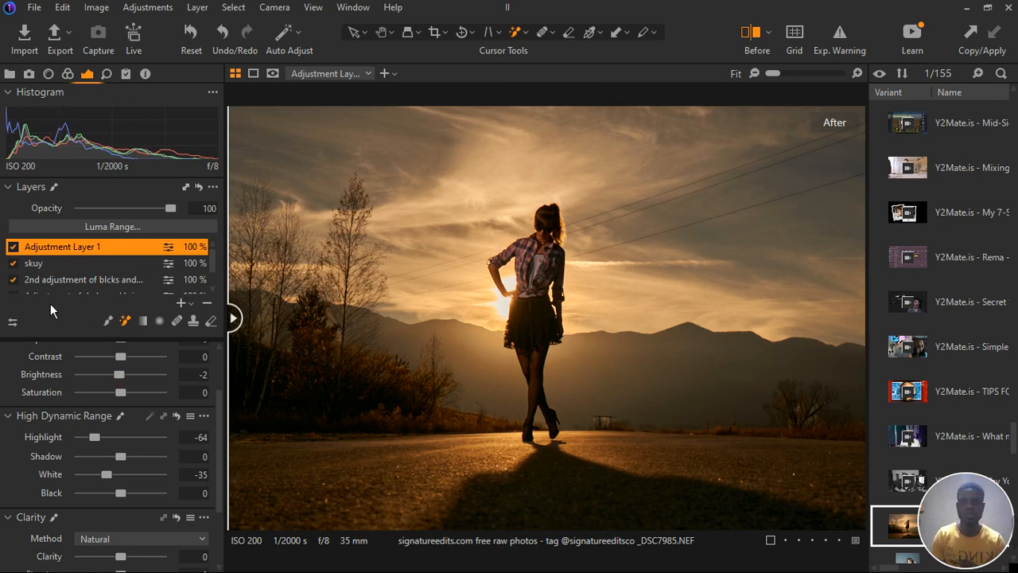
- Toggle the new masked layer off and on to compare the photo with and without its adjustments
click(13, 248)
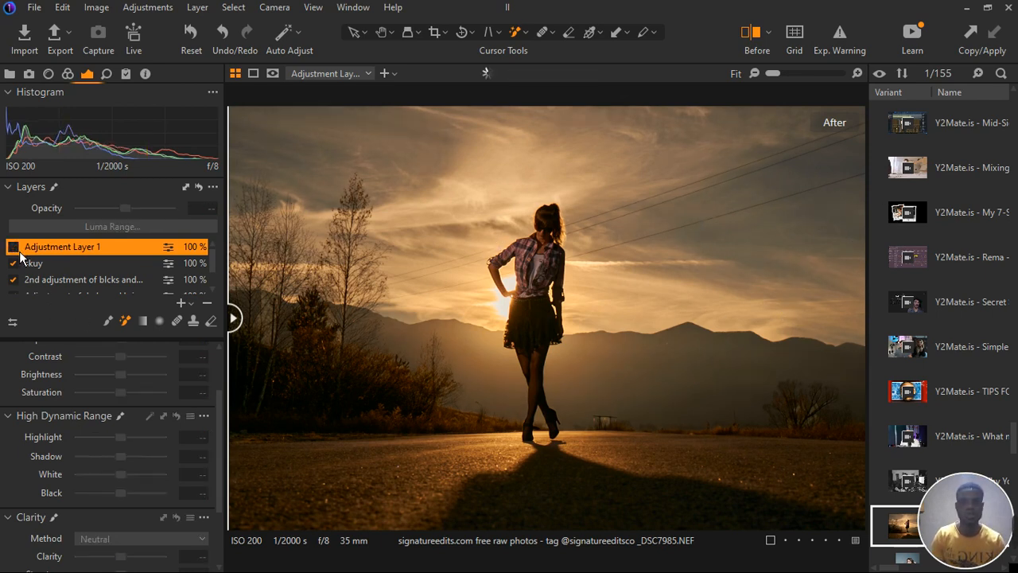
click(14, 248)
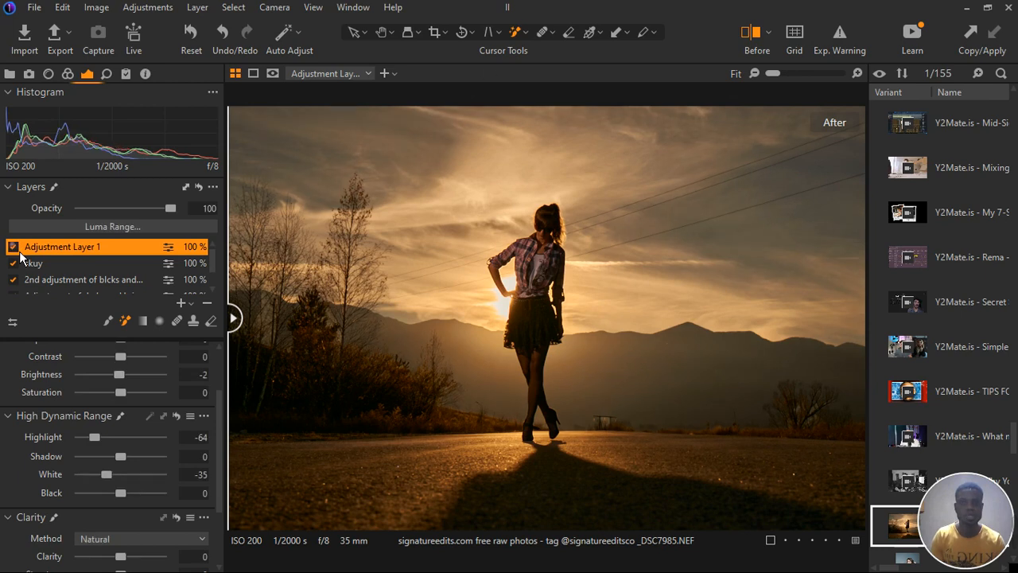
click(13, 247)
click(14, 248)
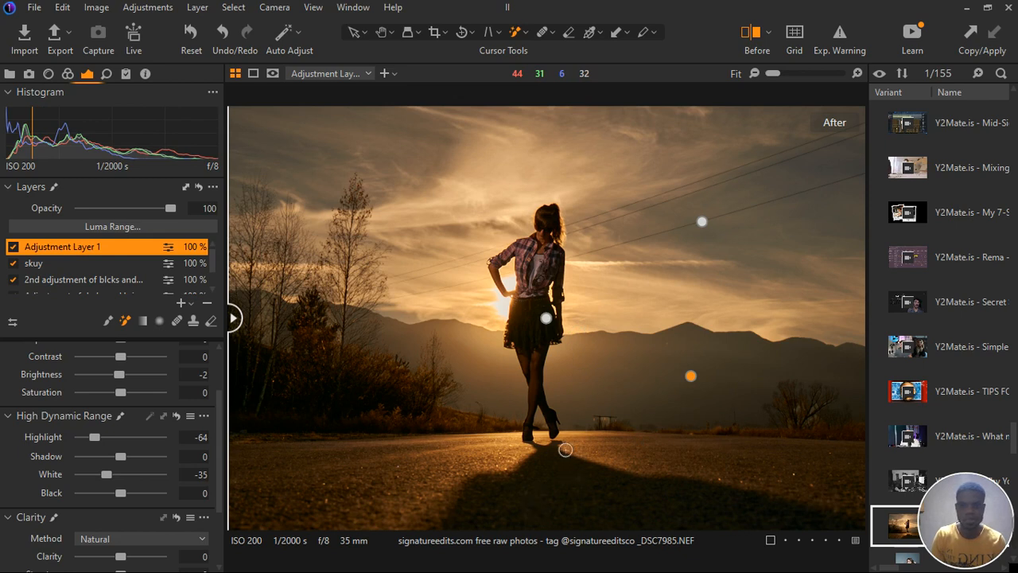
- Add a new empty adjustment layer and paint a brush mask over the woman's body on it
mouse_move(238, 318)
mouse_down()
mouse_move(486, 326)
mouse_move(901, 379)
mouse_move(291, 350)
mouse_move(248, 354)
mouse_move(250, 366)
mouse_move(834, 376)
mouse_move(295, 353)
mouse_move(673, 368)
mouse_move(402, 320)
mouse_move(231, 318)
mouse_up()
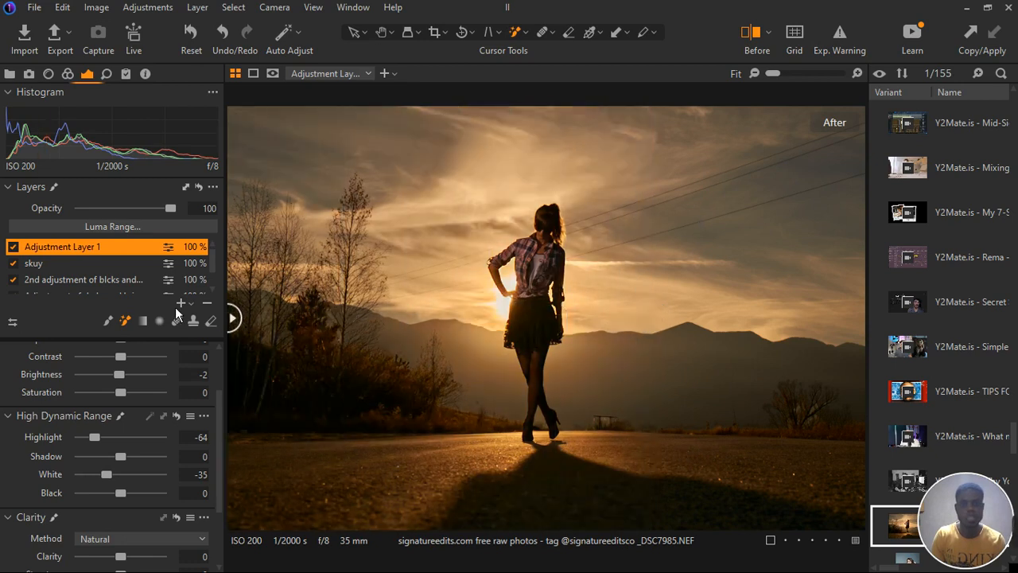
scroll(573, 284, up, 2)
scroll(573, 284, down, 2)
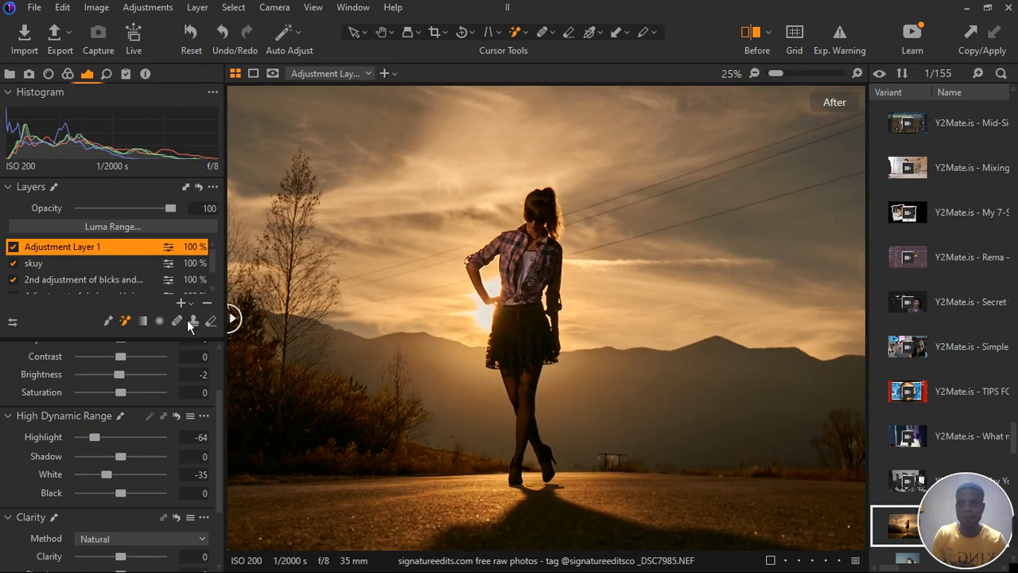
click(191, 303)
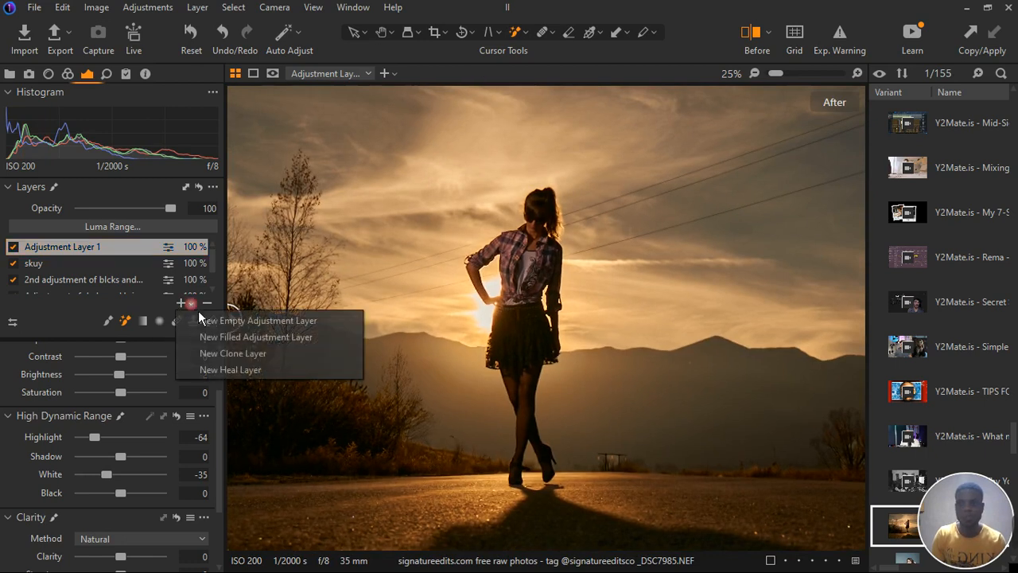
click(261, 326)
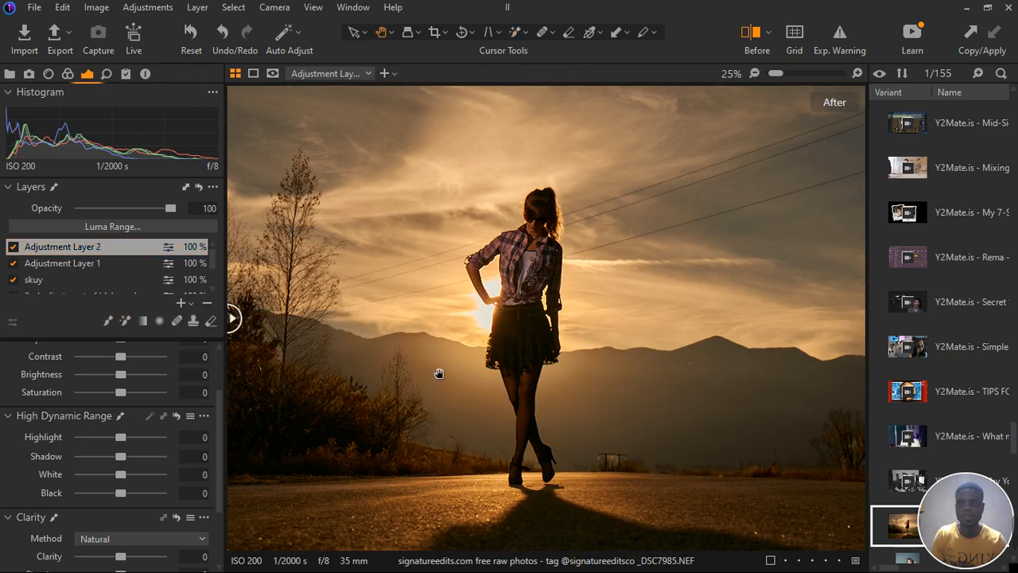
click(111, 322)
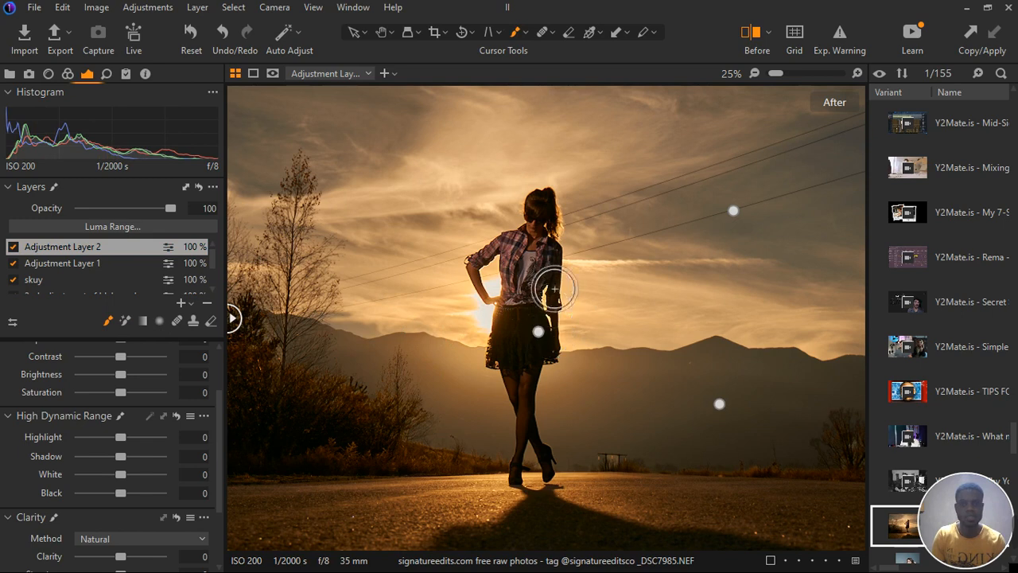
click(528, 261)
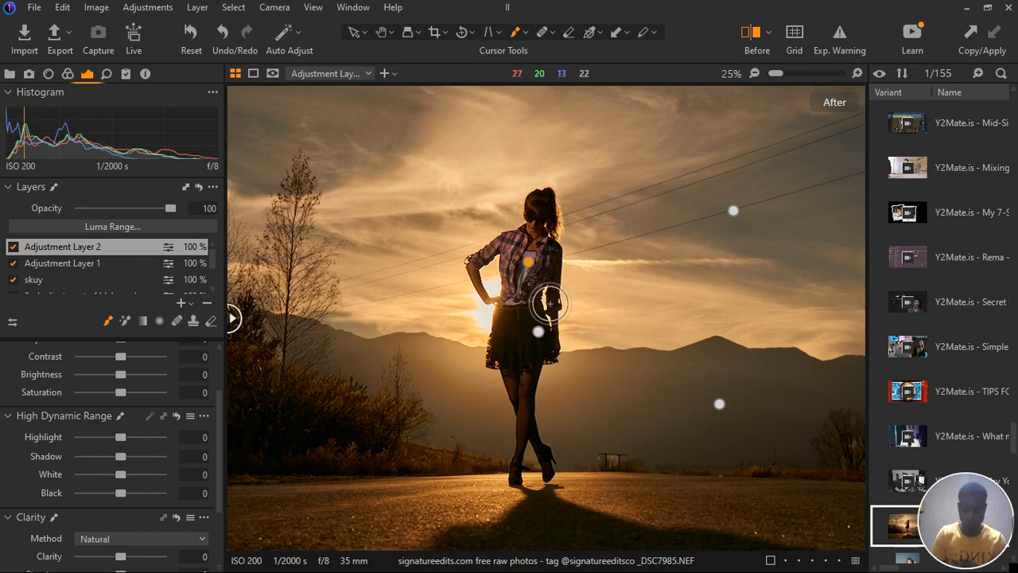
mouse_move(549, 304)
mouse_down()
mouse_move(553, 262)
mouse_move(541, 383)
mouse_up()
- Refine the woman's mask around the gaps between her arm and waist, painting back missed edges, and hide the mask overlay
scroll(544, 394, up, 4)
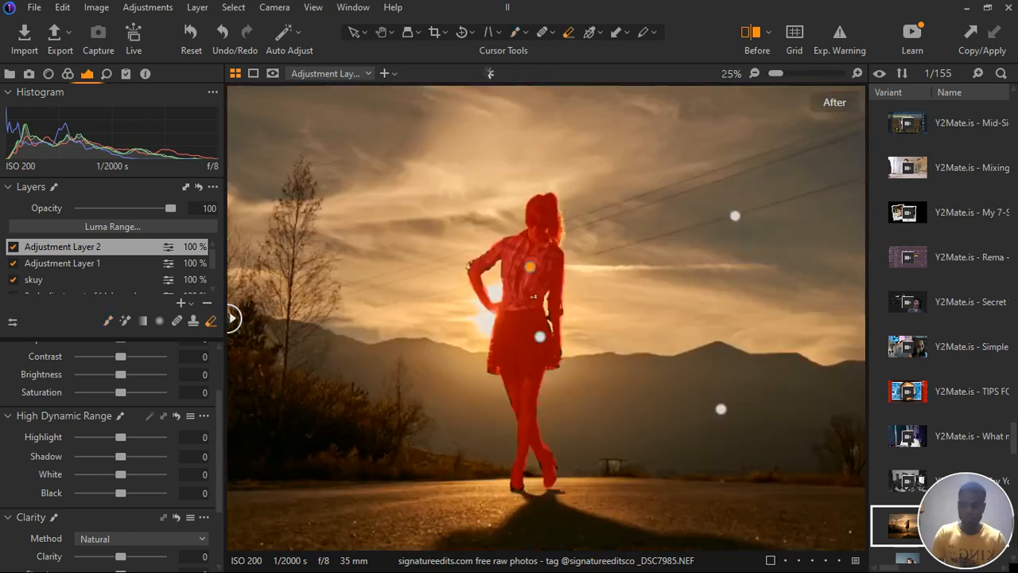
scroll(546, 304, up, 2)
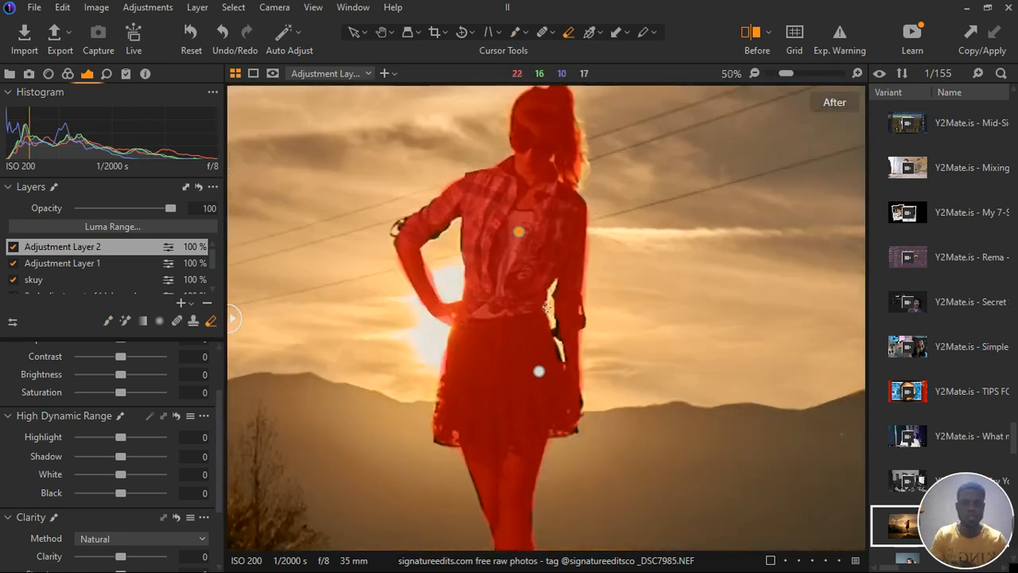
scroll(546, 305, down, 1)
scroll(560, 288, up, 2)
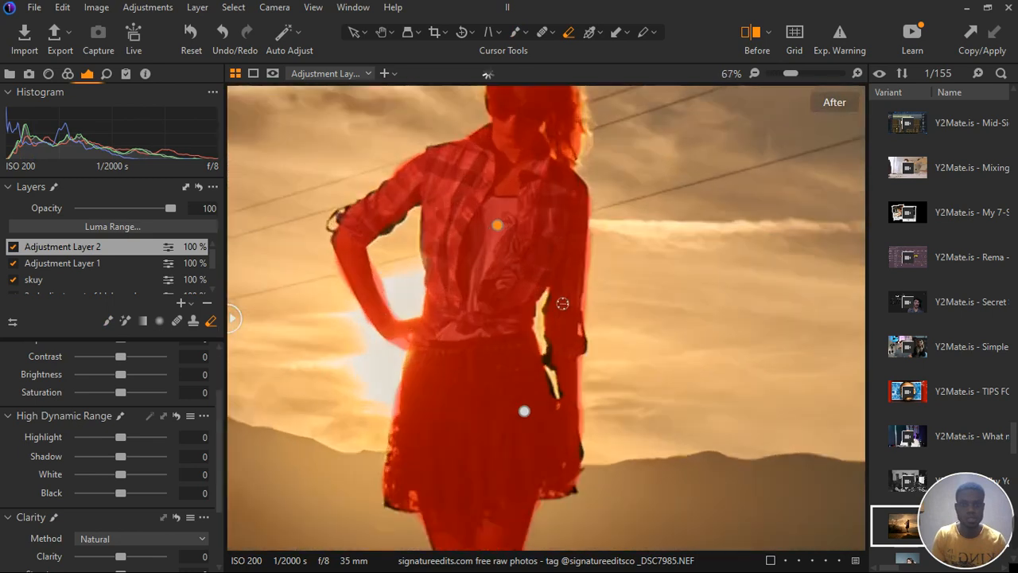
click(109, 320)
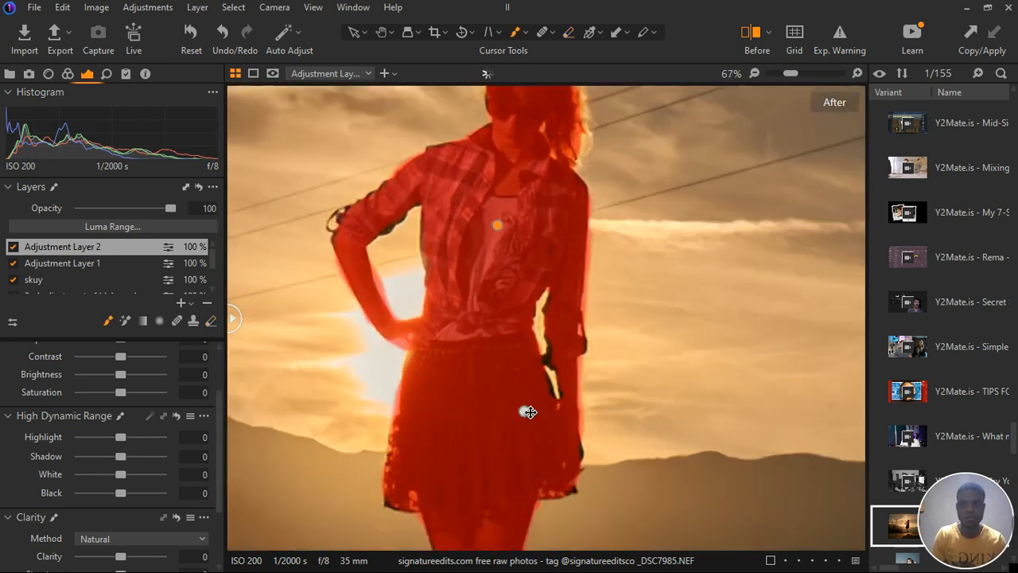
scroll(565, 364, up, 2)
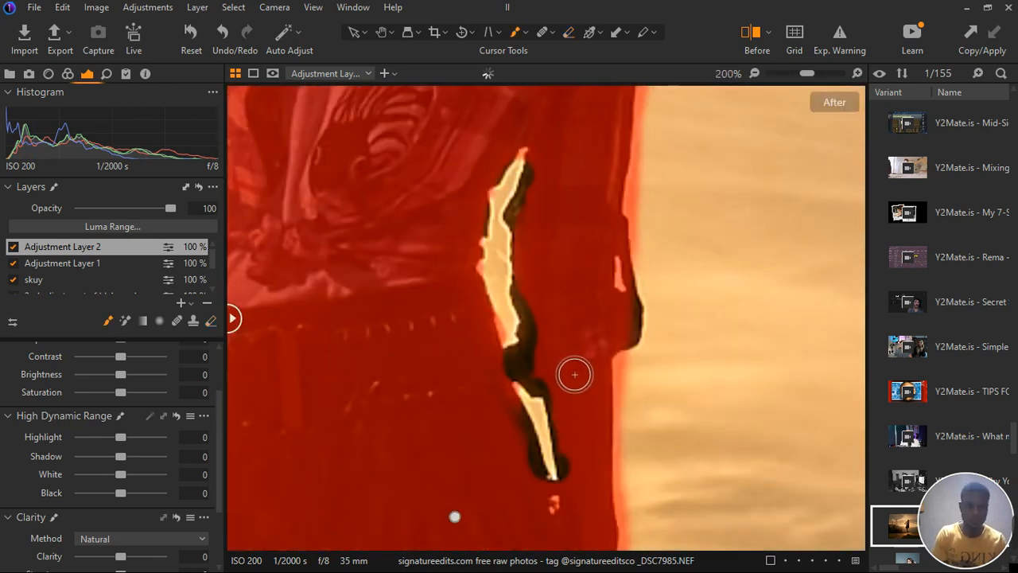
click(538, 383)
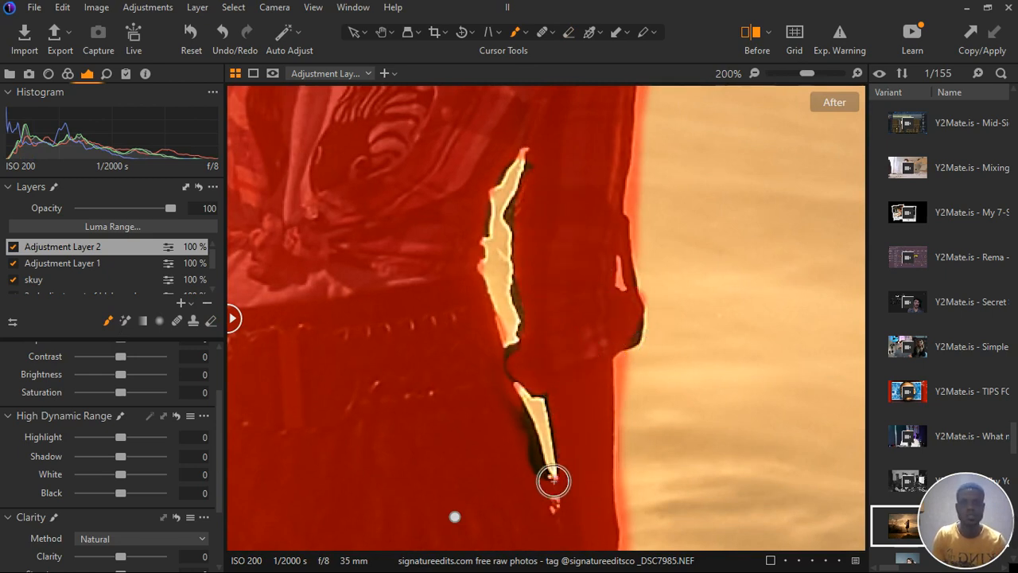
drag(552, 483, 525, 432)
scroll(607, 413, down, 7)
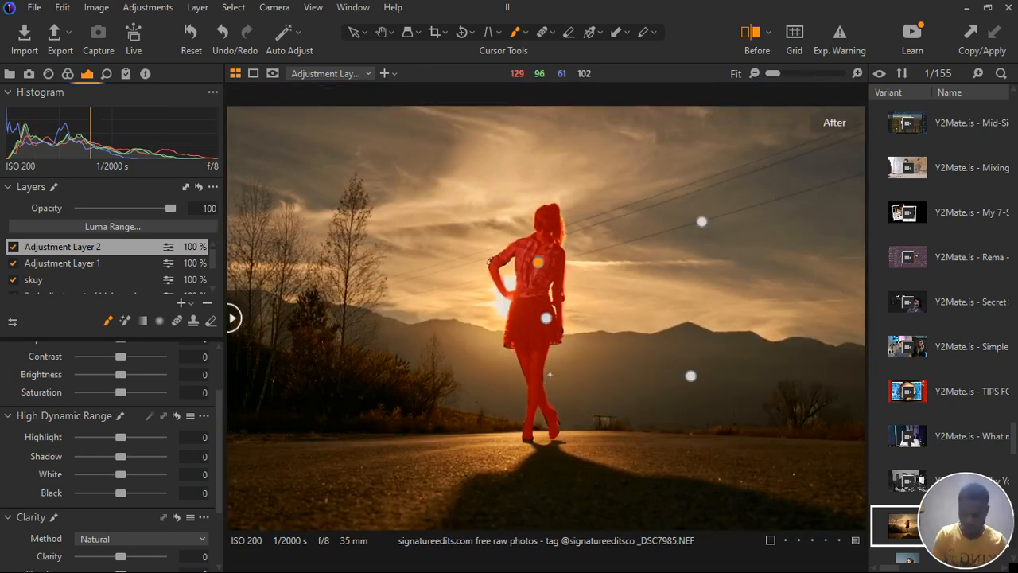
key(m)
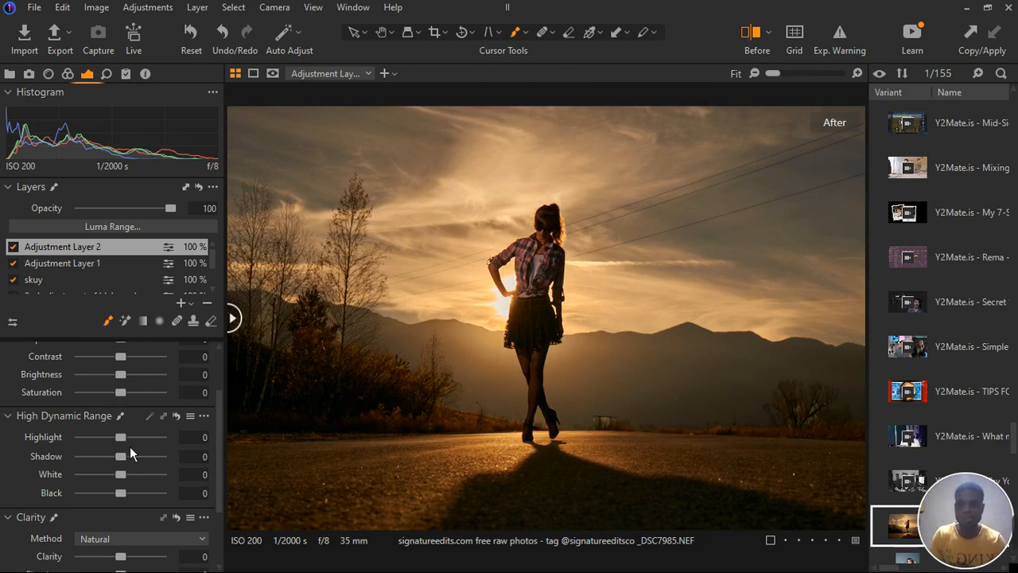
- Rename the woman's mask layer "subject pop", leaving its High Dynamic Range Highlight at 0
drag(130, 446, 143, 446)
double_click(139, 446)
double_click(48, 248)
text(su)
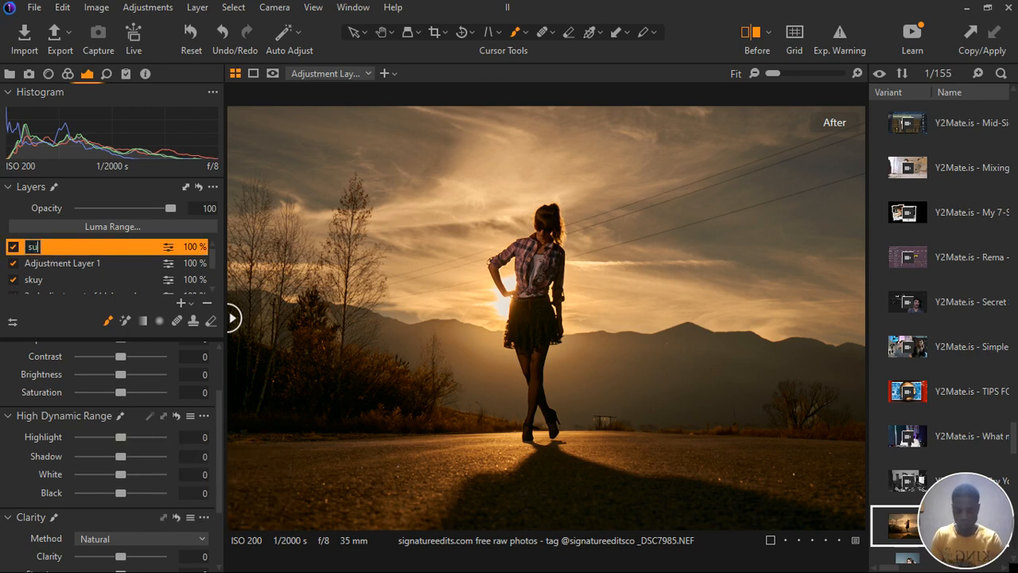
text(bject pop)
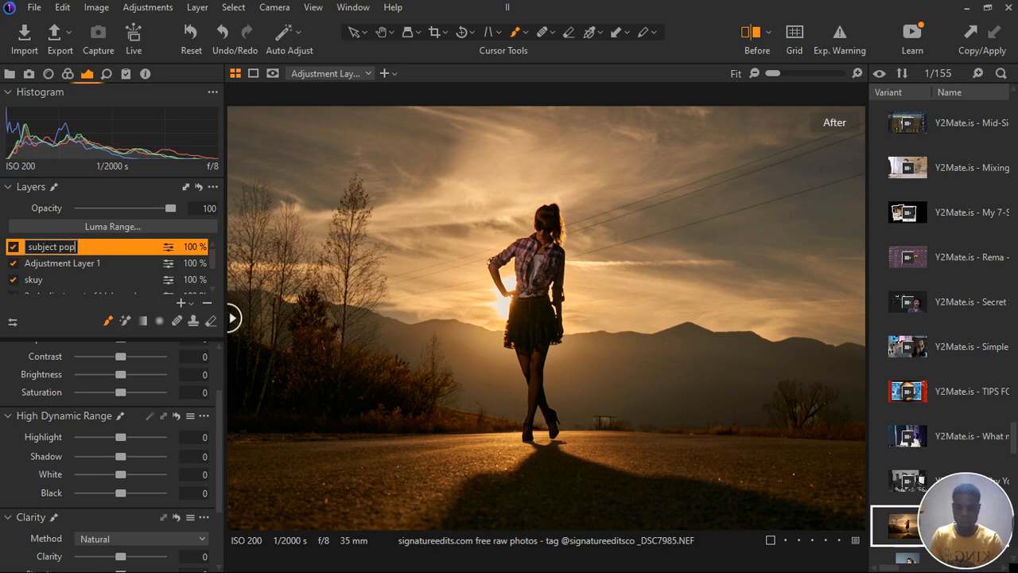
key(Return)
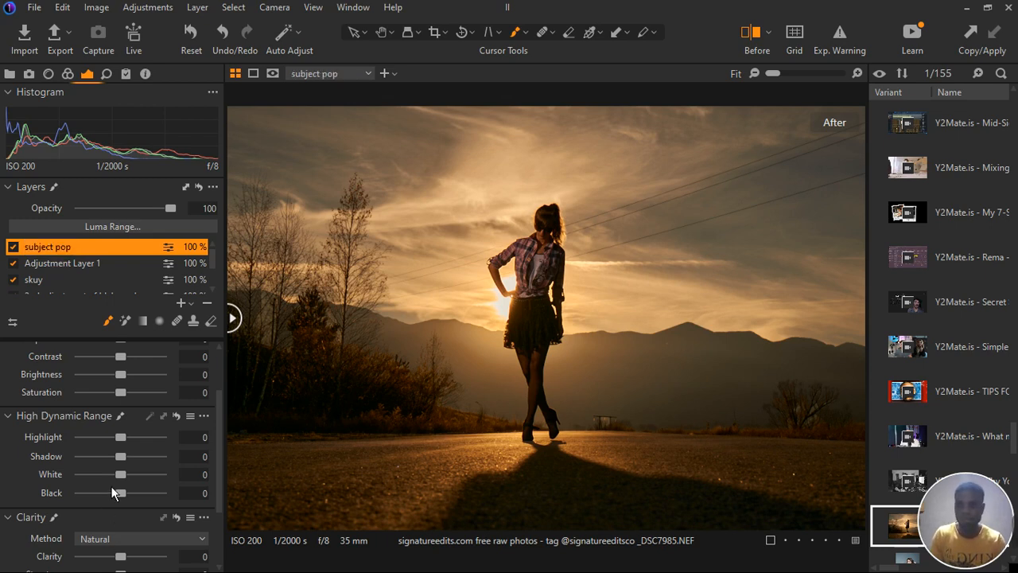
- Set the subject pop layer's High Dynamic Range Highlight to 36 and White to 51
scroll(119, 442, up, 2)
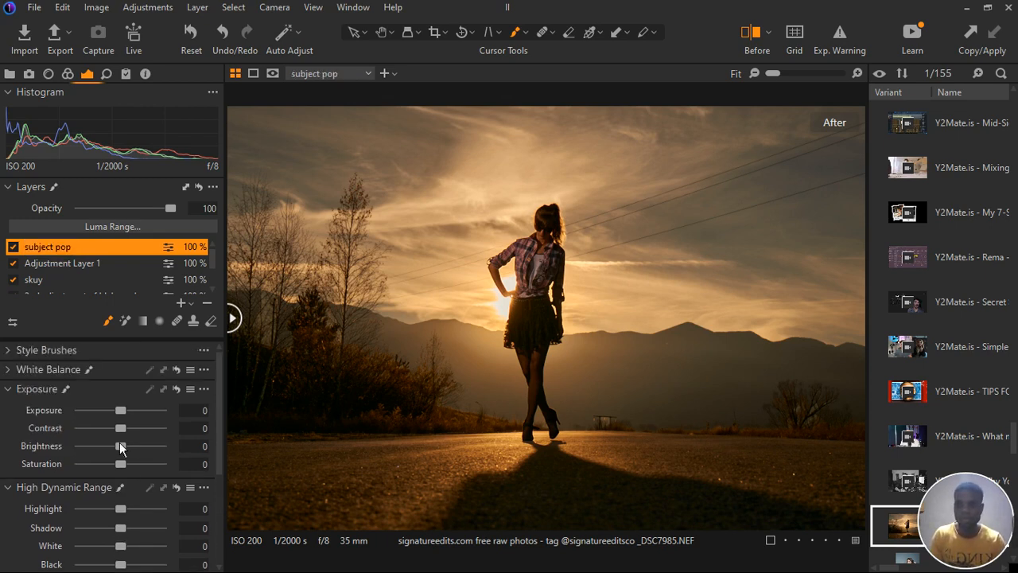
scroll(120, 442, down, 2)
drag(122, 446, 137, 445)
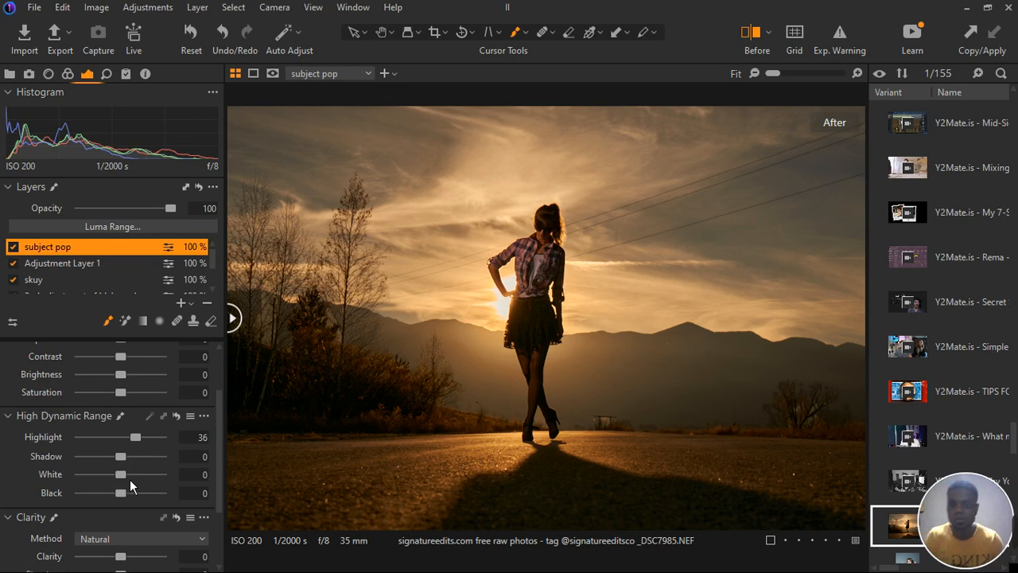
drag(129, 483, 149, 482)
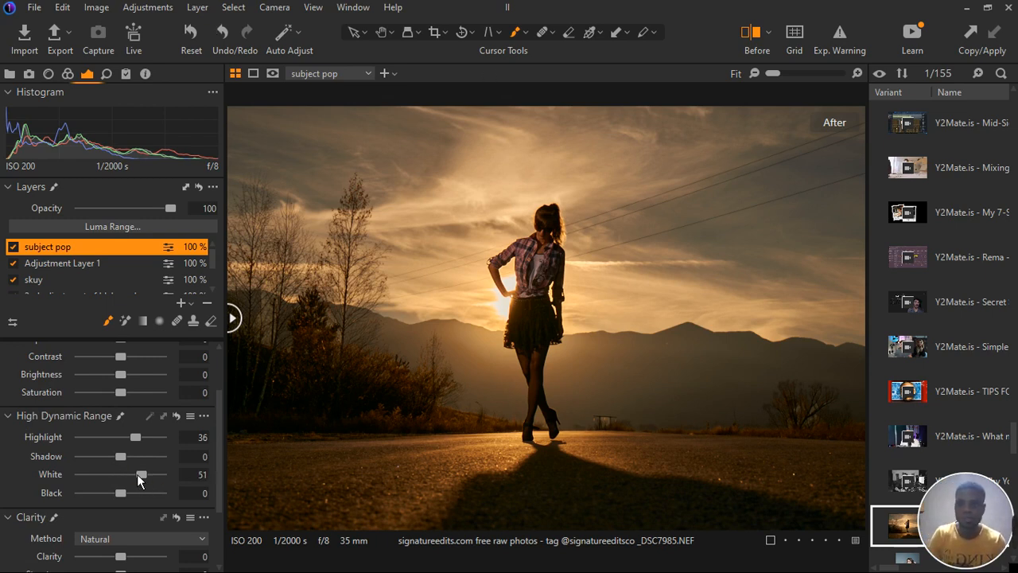
- Try High Dynamic Range Shadow at 7 and Black at -20 on the subject pop layer, resetting Black to 0
drag(128, 463, 133, 462)
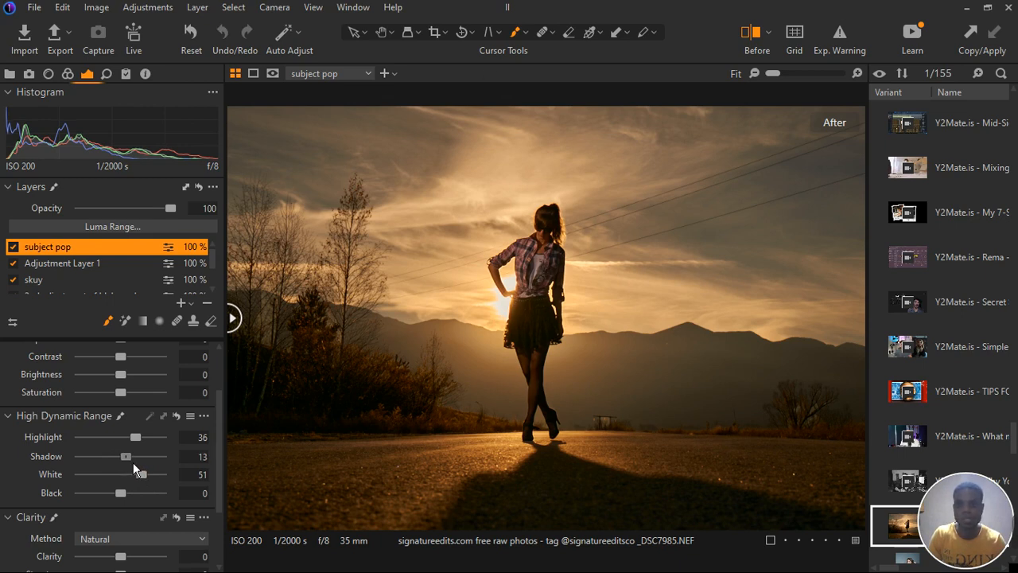
drag(133, 463, 131, 463)
drag(126, 499, 130, 500)
drag(129, 499, 117, 501)
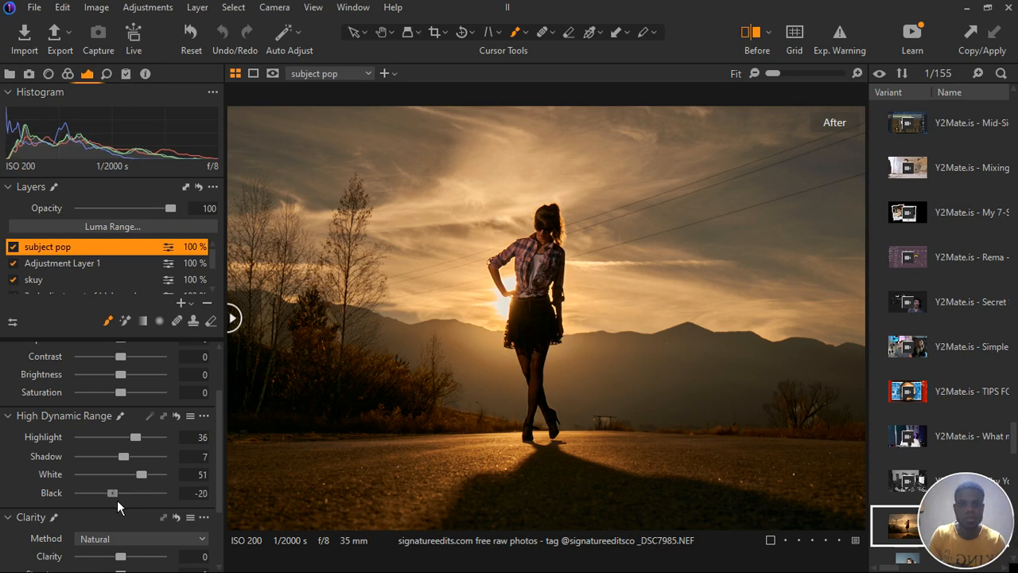
double_click(112, 493)
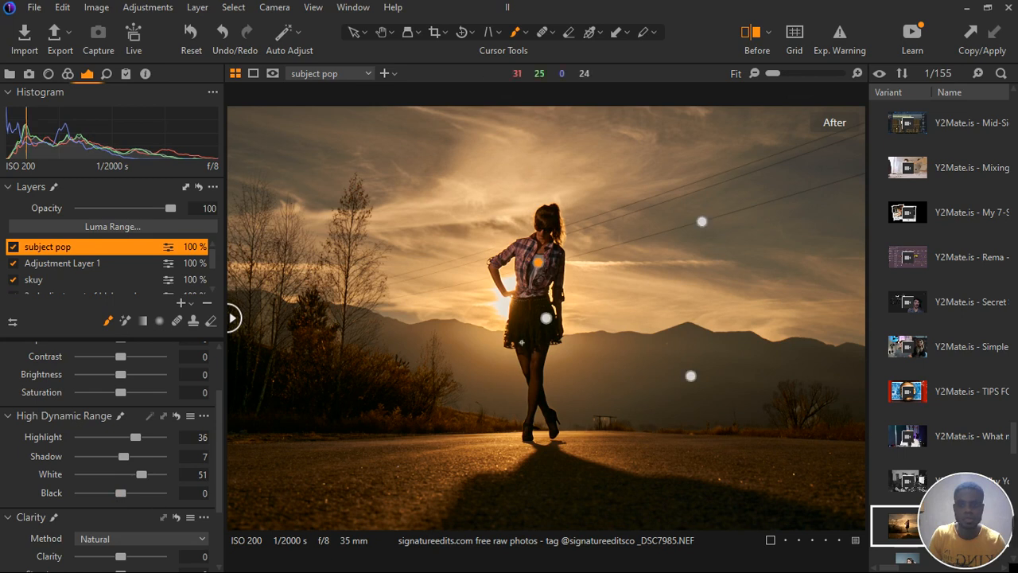
- Set the subject pop layer's High Dynamic Range Black to 9 and Shadow to 0, checking the skirt's detail
scroll(521, 343, up, 2)
scroll(566, 318, up, 4)
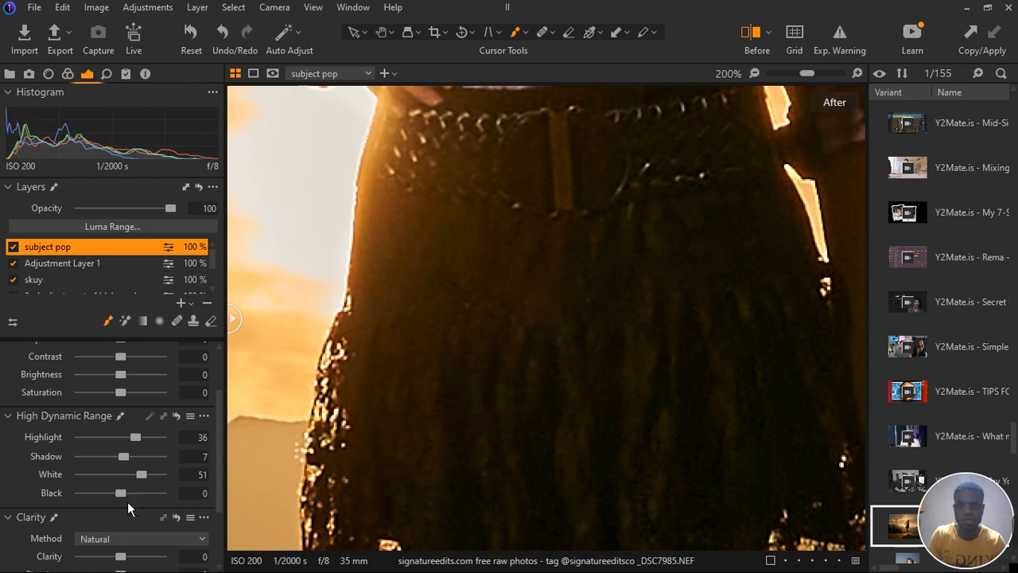
drag(127, 501, 124, 502)
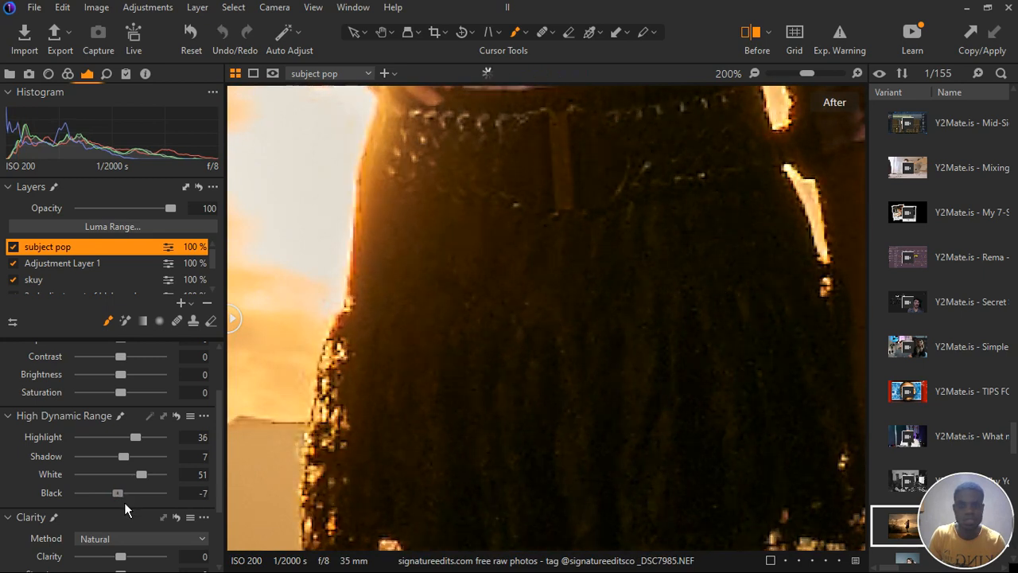
drag(125, 501, 125, 472)
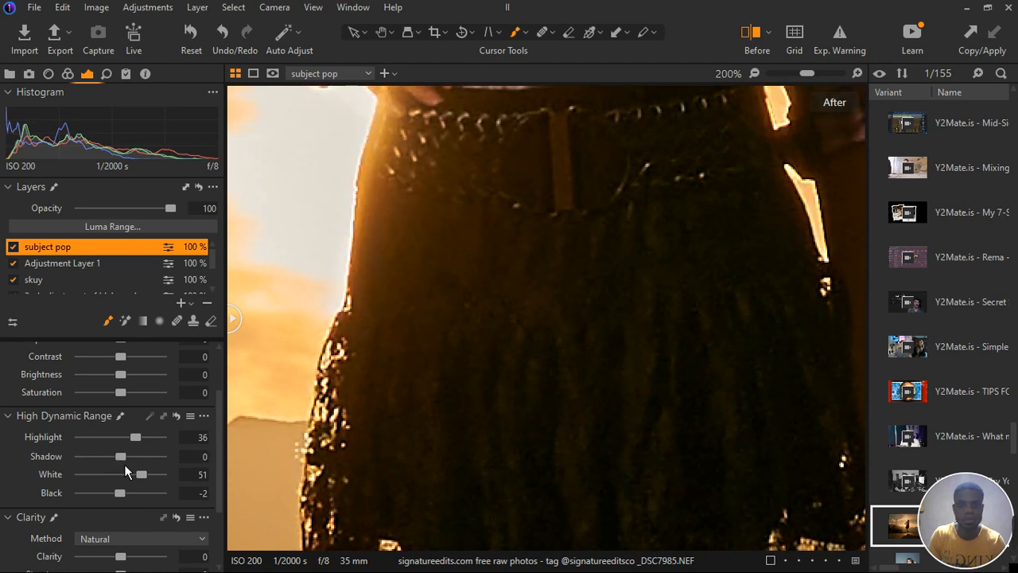
drag(130, 501, 134, 499)
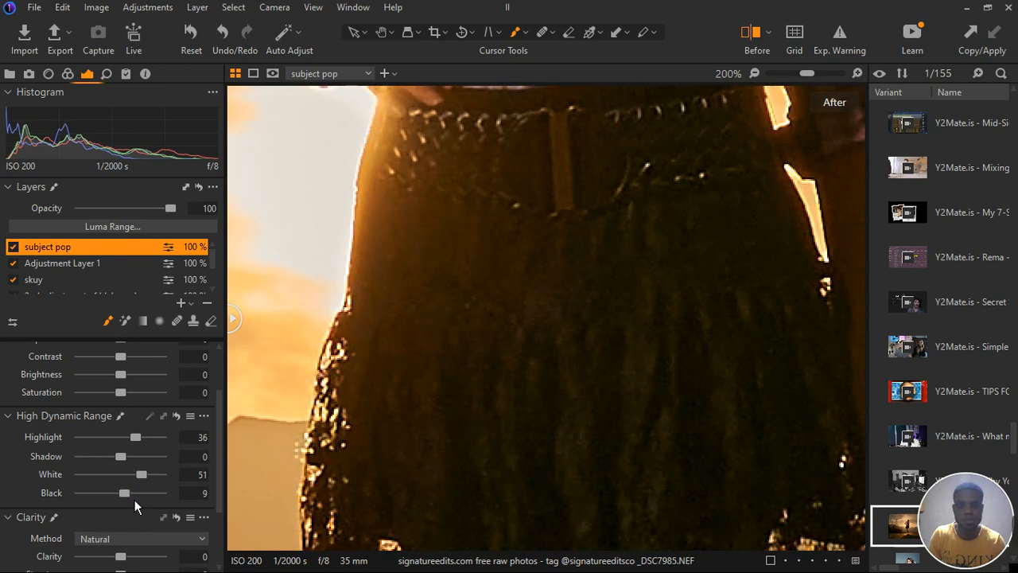
- Set the subject pop layer's High Dynamic Range Highlight to 22 and Shadow to 4
scroll(382, 403, down, 4)
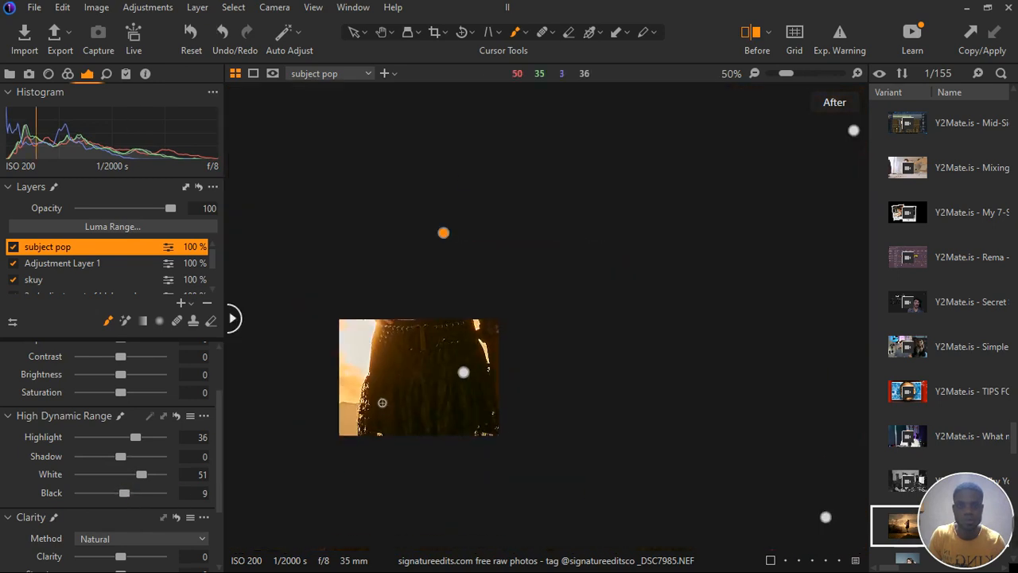
scroll(373, 480, down, 2)
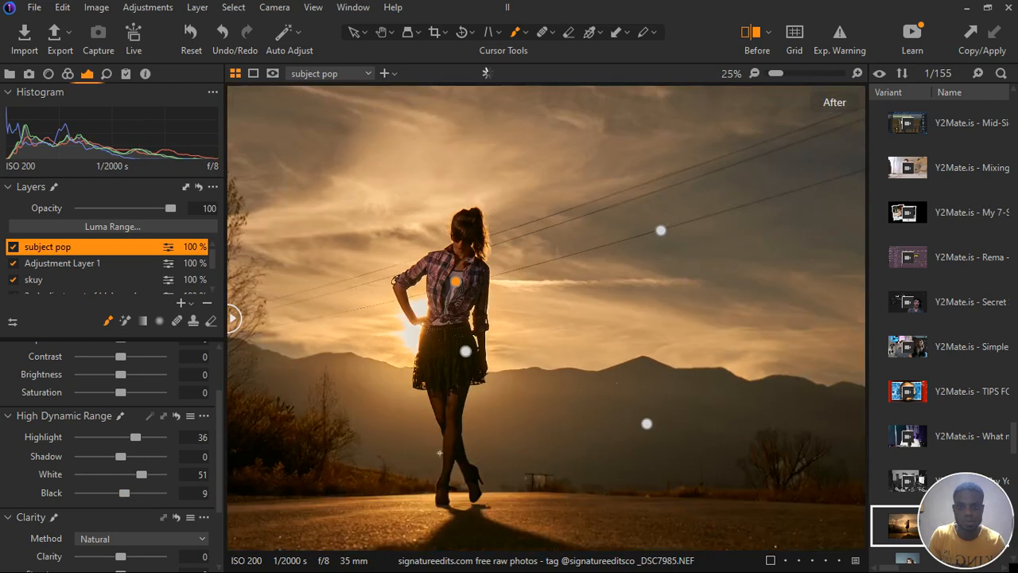
scroll(430, 380, up, 1)
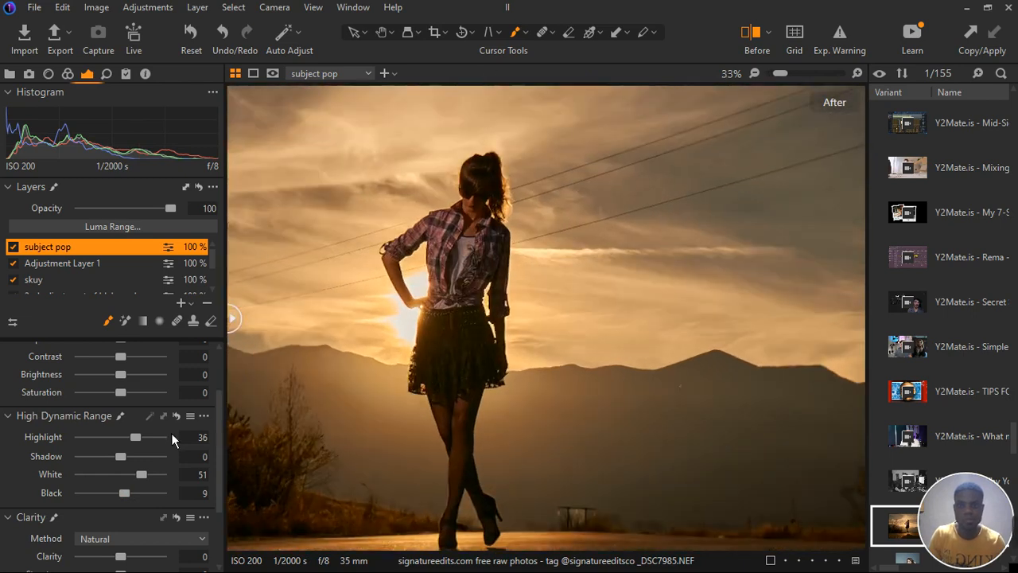
drag(142, 443, 129, 466)
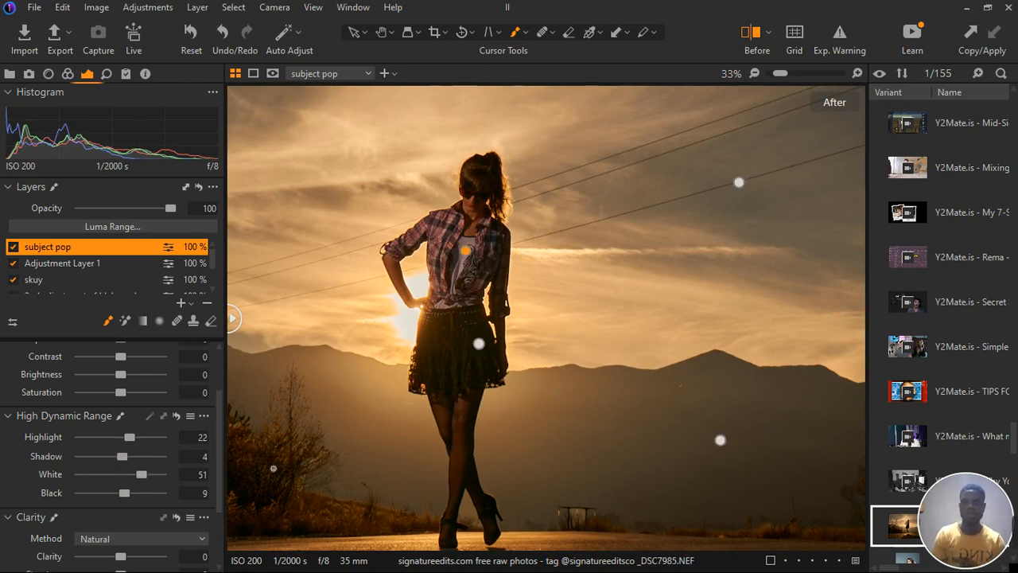
- Toggle the subject pop layer off and on twice to compare the woman with and without its adjustments
click(18, 252)
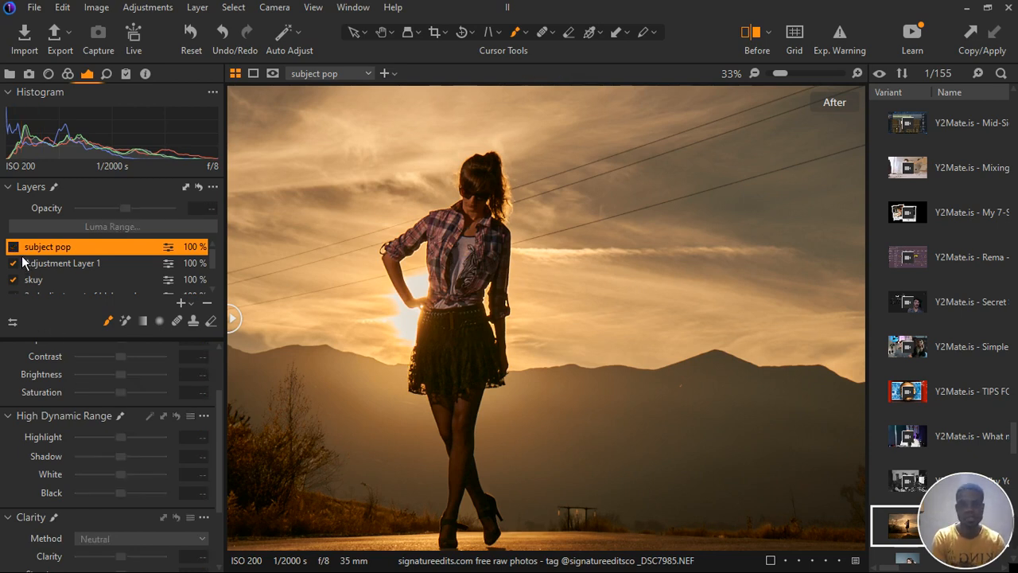
click(18, 251)
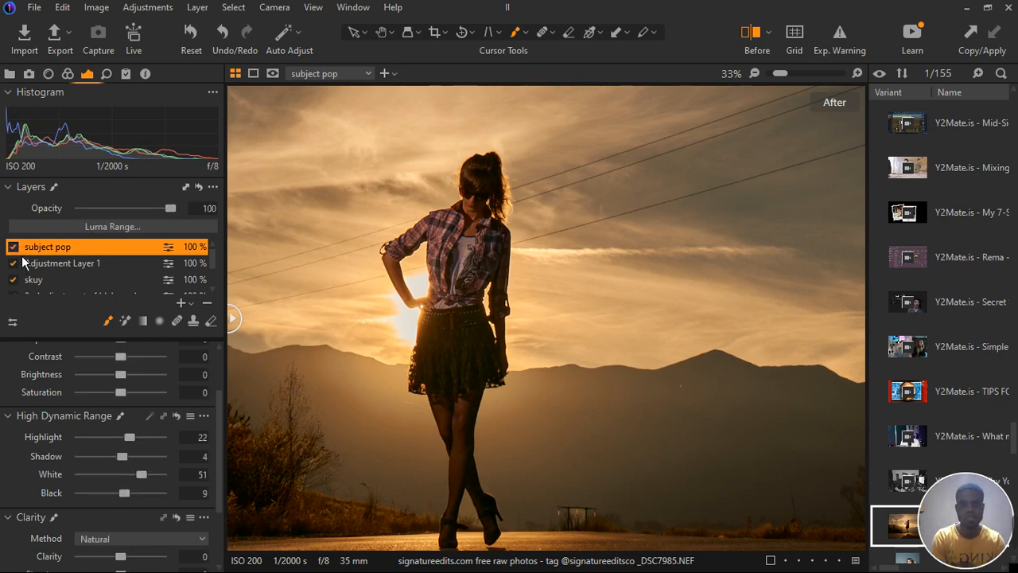
click(22, 258)
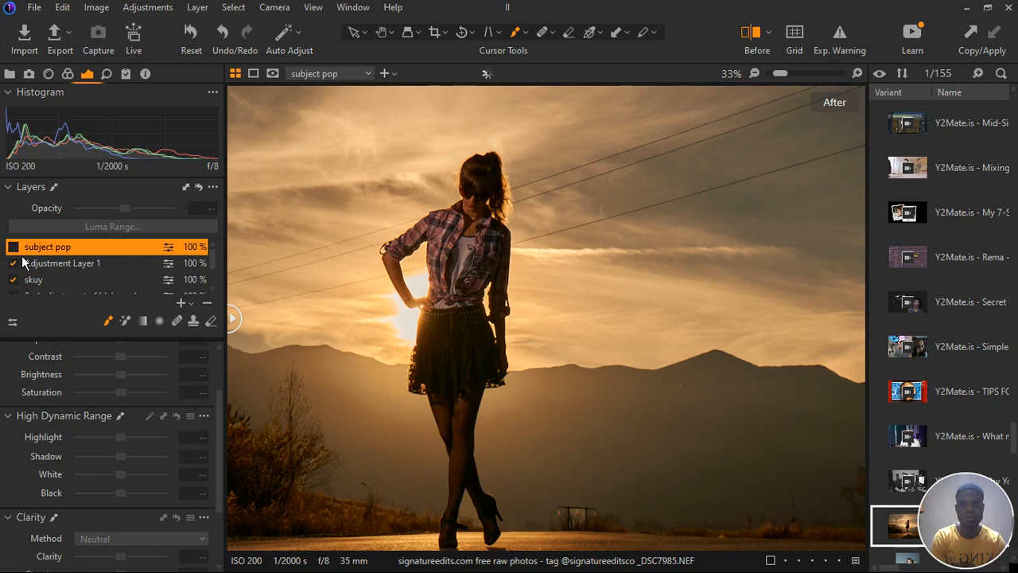
click(23, 257)
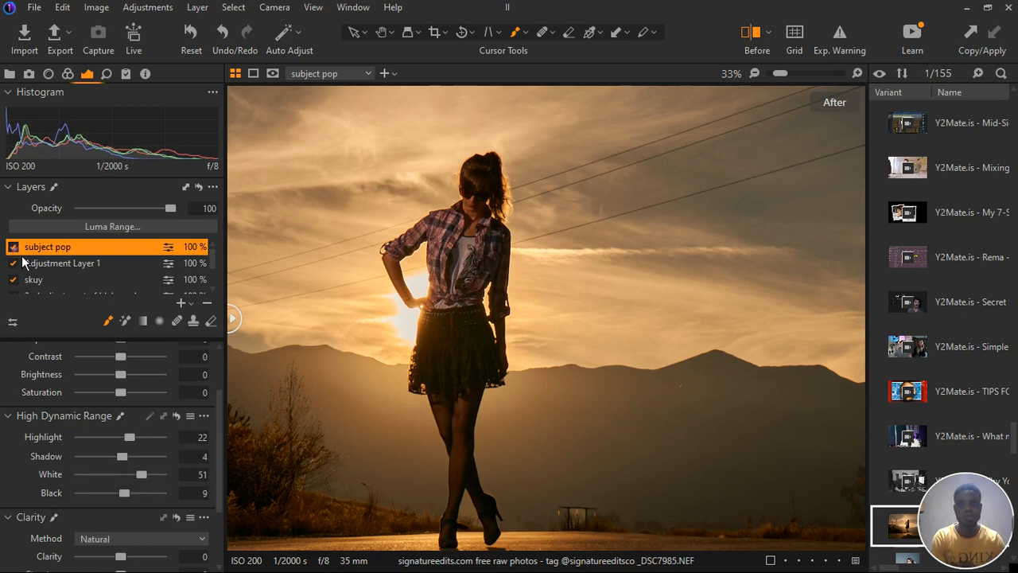
- Hide and show the subject pop layer again, comparing its effect on the woman and the whole photo
click(23, 257)
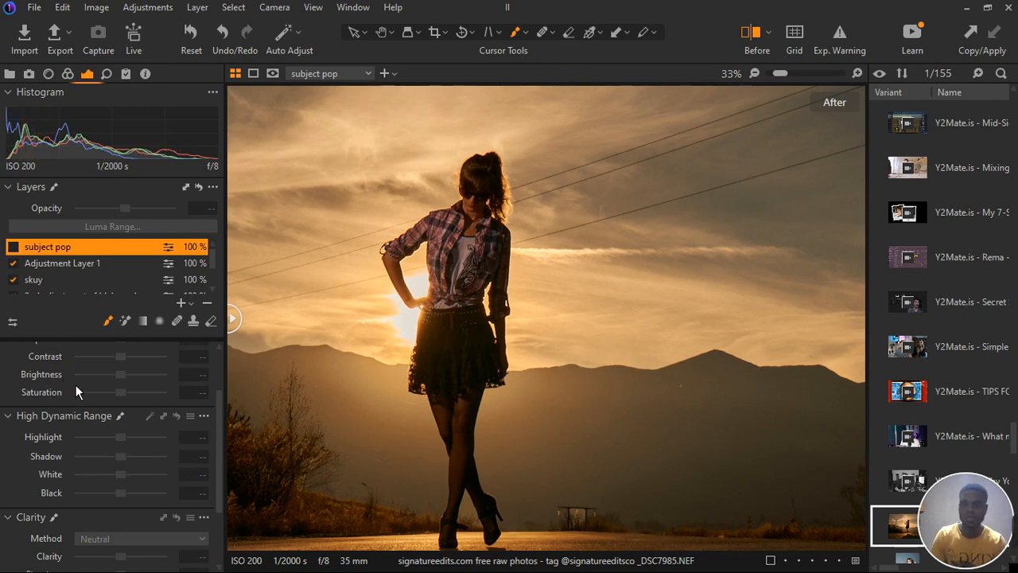
scroll(75, 385, up, 2)
click(10, 388)
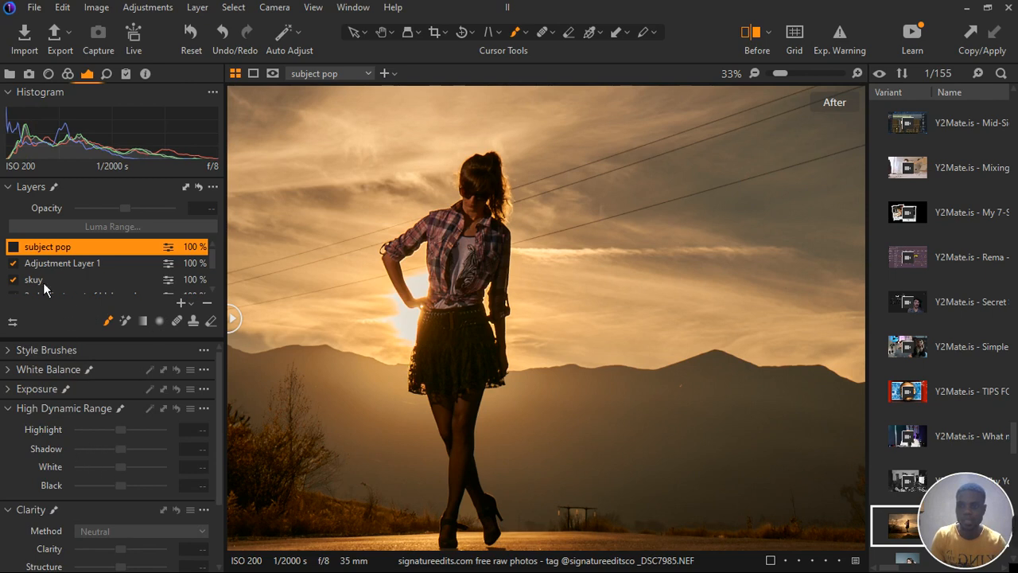
click(15, 250)
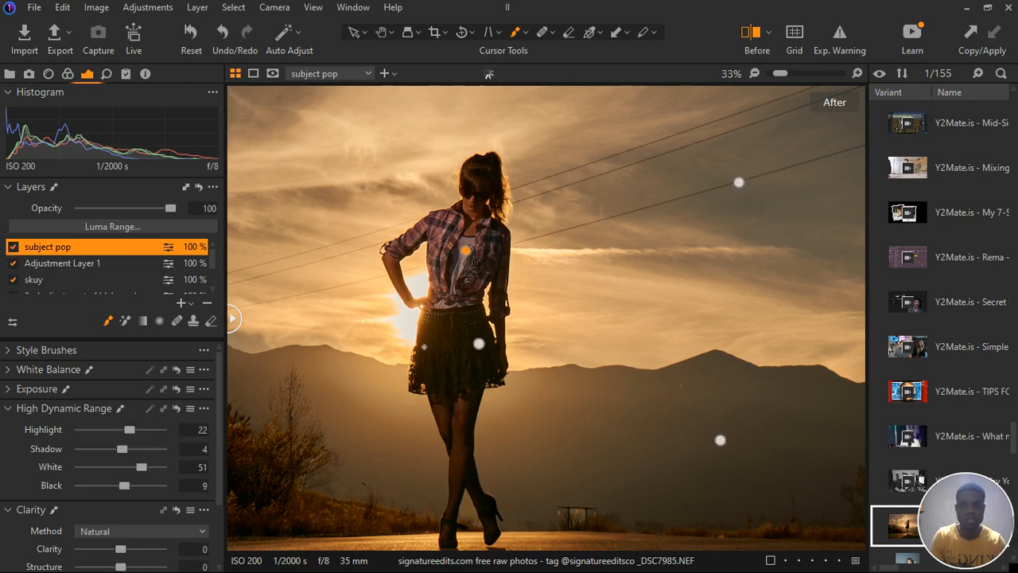
scroll(425, 351, down, 3)
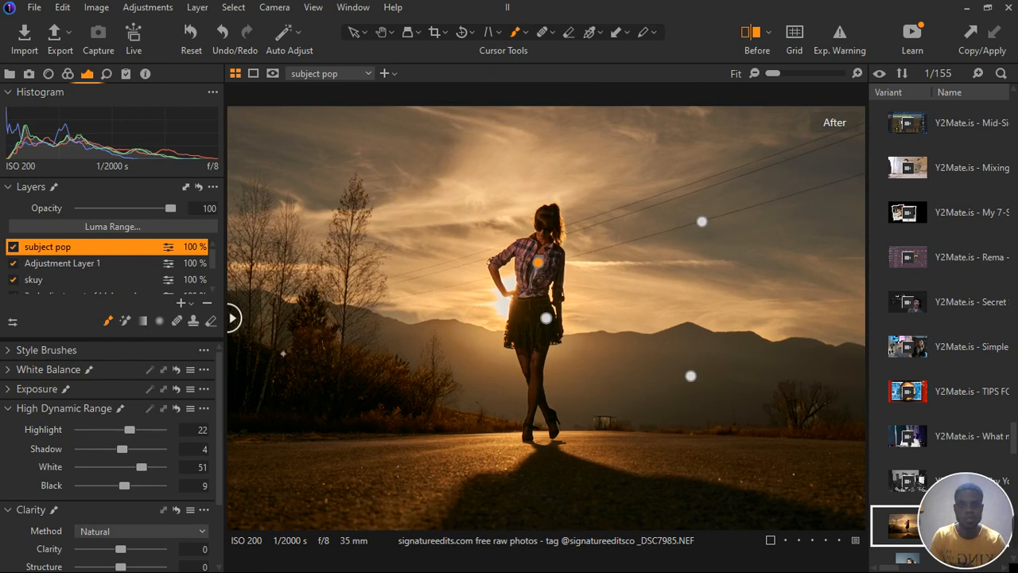
- Set the subject pop layer's Exposure Brightness to -9 and compare the woman with the before view
click(24, 410)
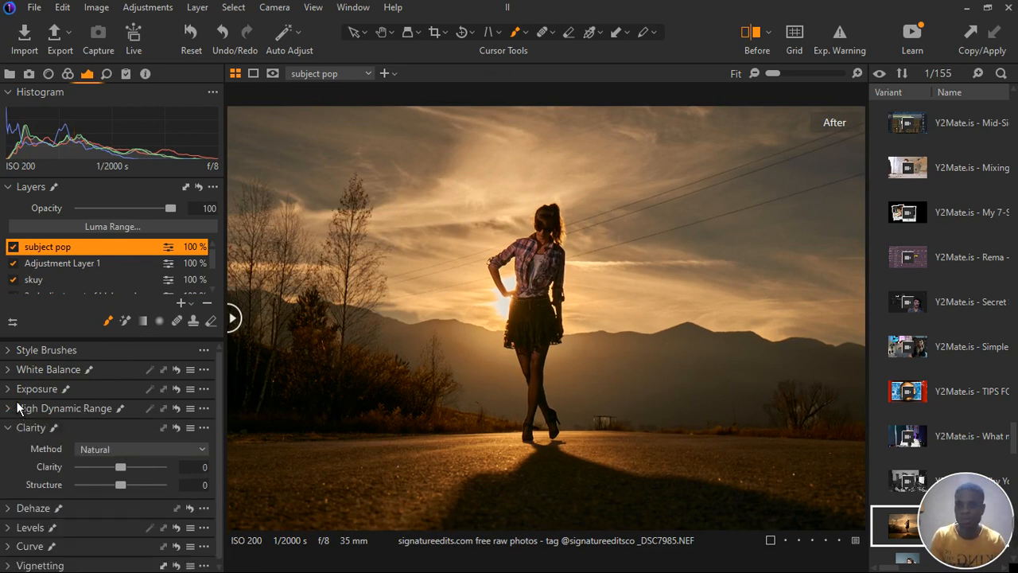
click(19, 388)
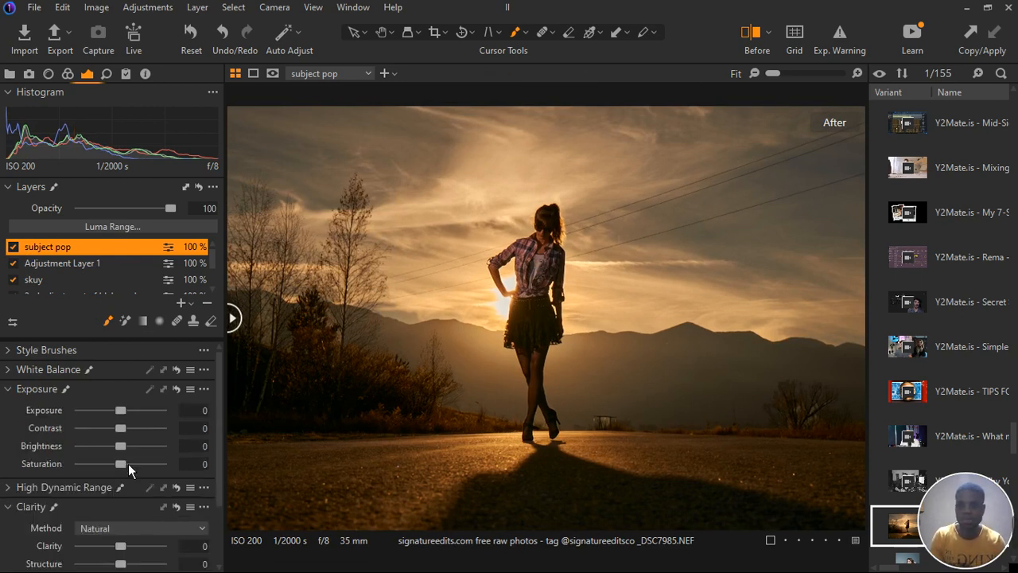
drag(126, 455, 119, 454)
drag(119, 454, 117, 452)
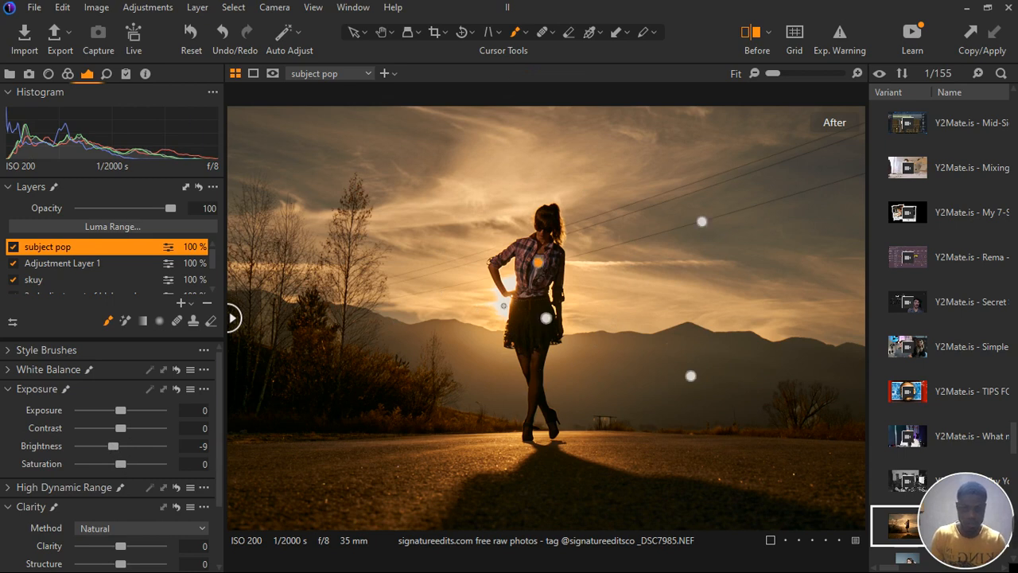
scroll(503, 306, up, 2)
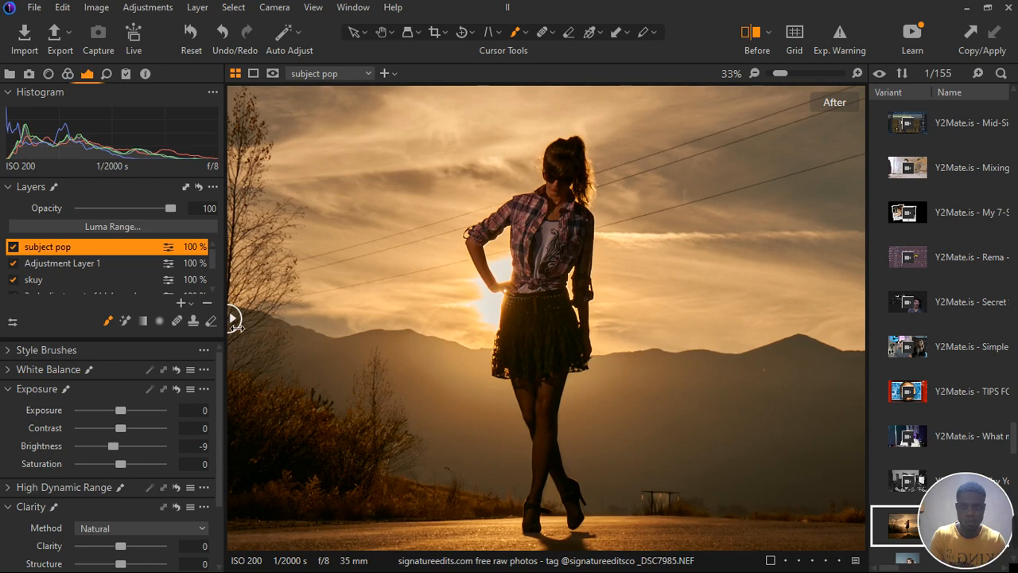
drag(233, 320, 223, 338)
key(ctrl+minus)
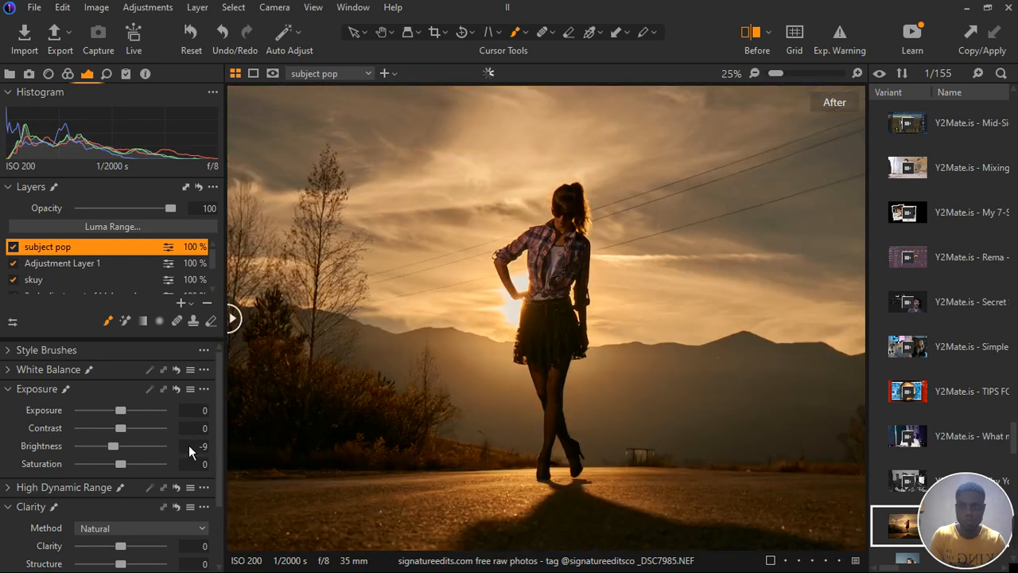
- Set the subject pop layer's Clarity Structure to 2 and Exposure Saturation to 7
scroll(146, 470, down, 1)
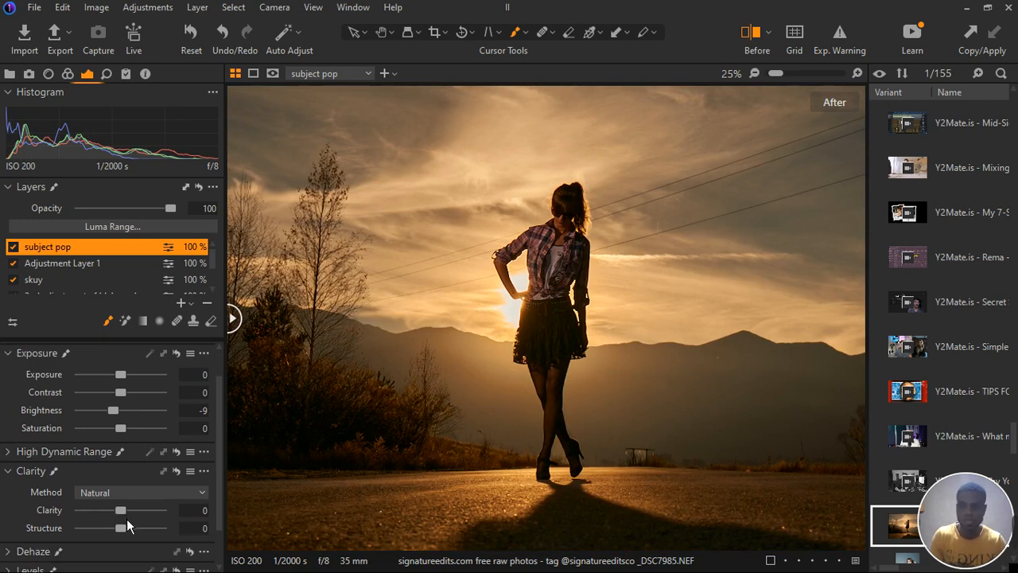
drag(127, 522, 132, 537)
drag(133, 537, 131, 537)
drag(129, 434, 131, 434)
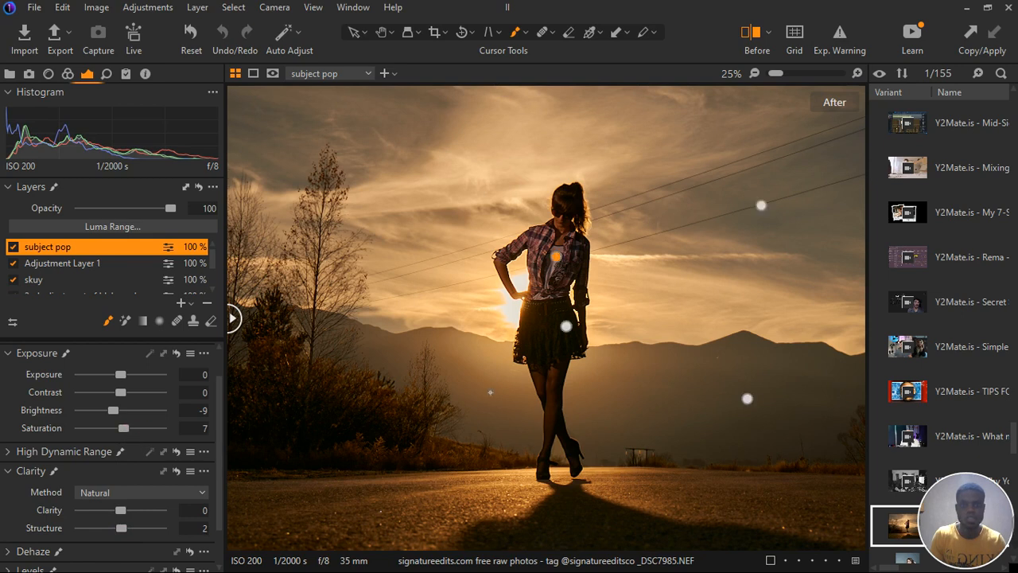
- Inspect the woman's face and shirt at 100%, and compare the whole photo before and after the edit
scroll(489, 391, down, 1)
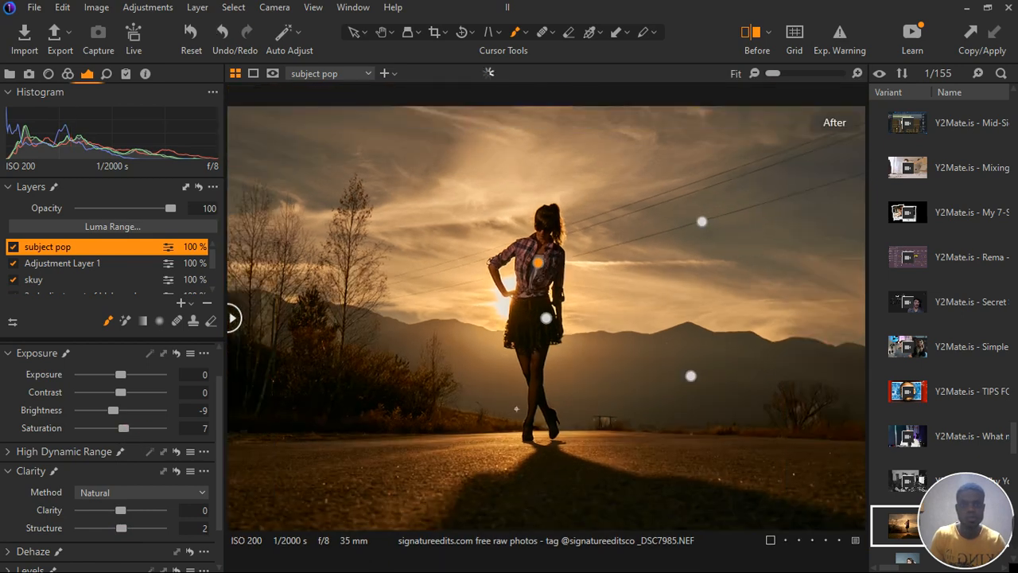
scroll(560, 237, up, 2)
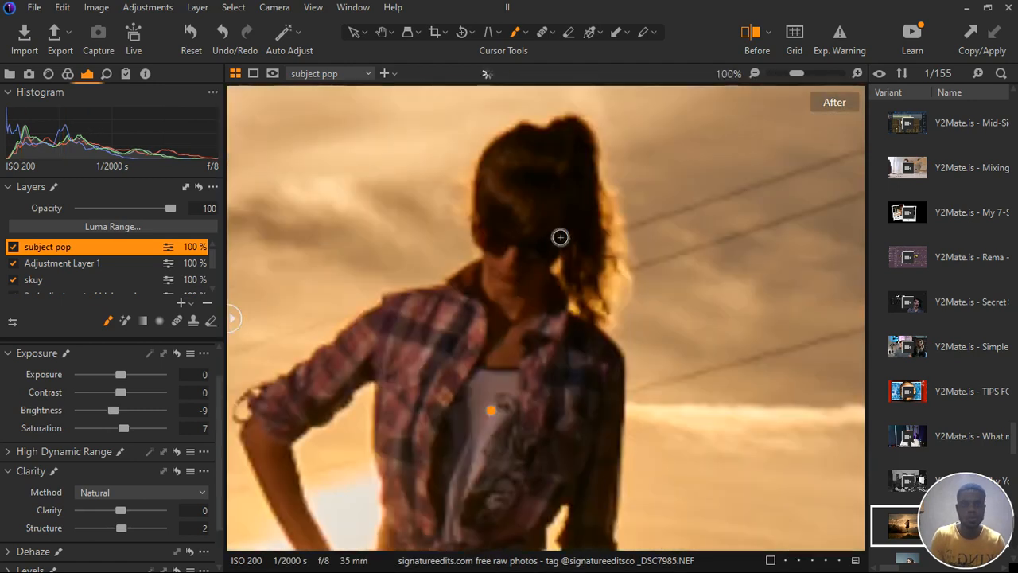
scroll(560, 239, down, 1)
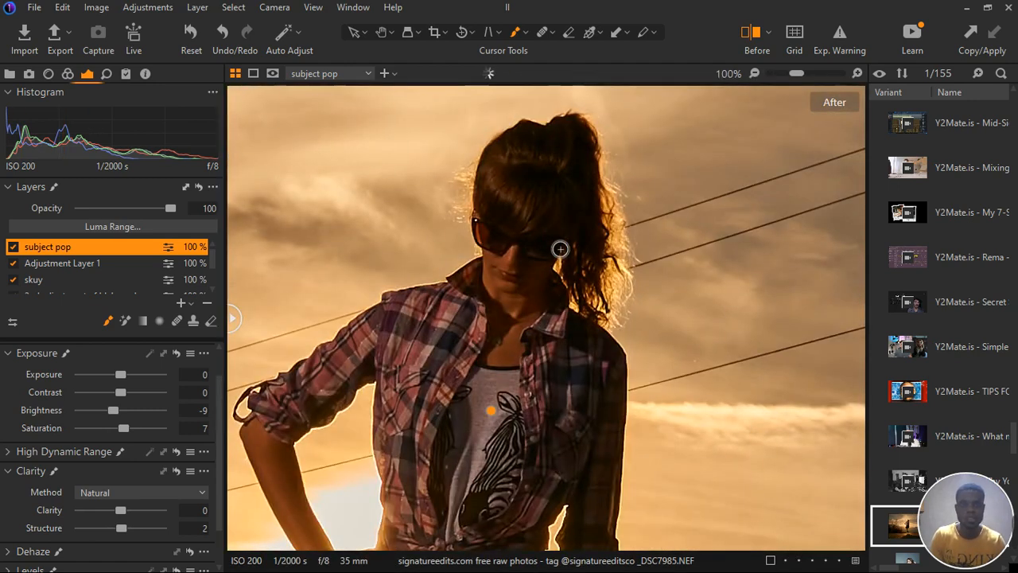
scroll(556, 293, down, 1)
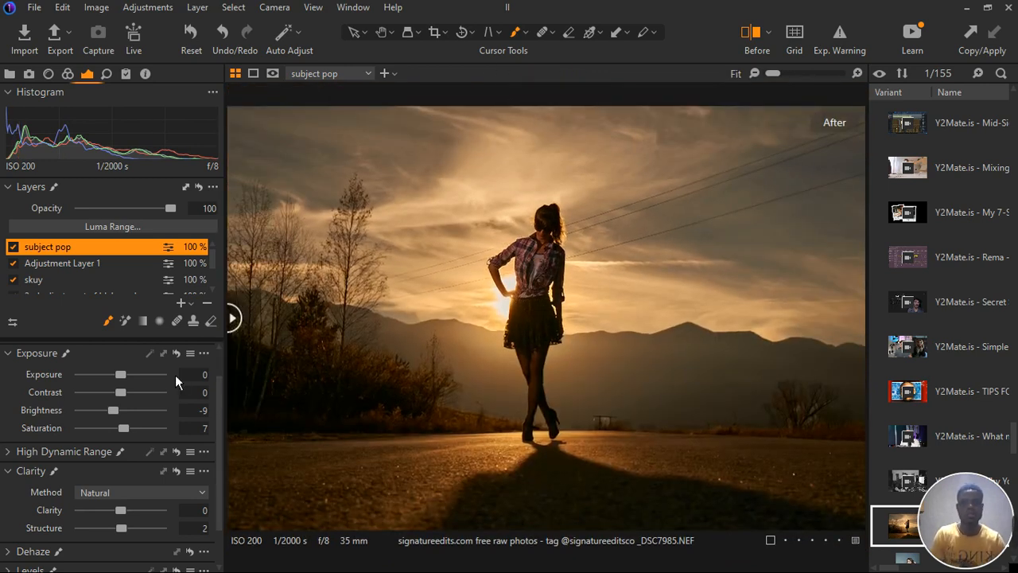
drag(236, 326, 214, 341)
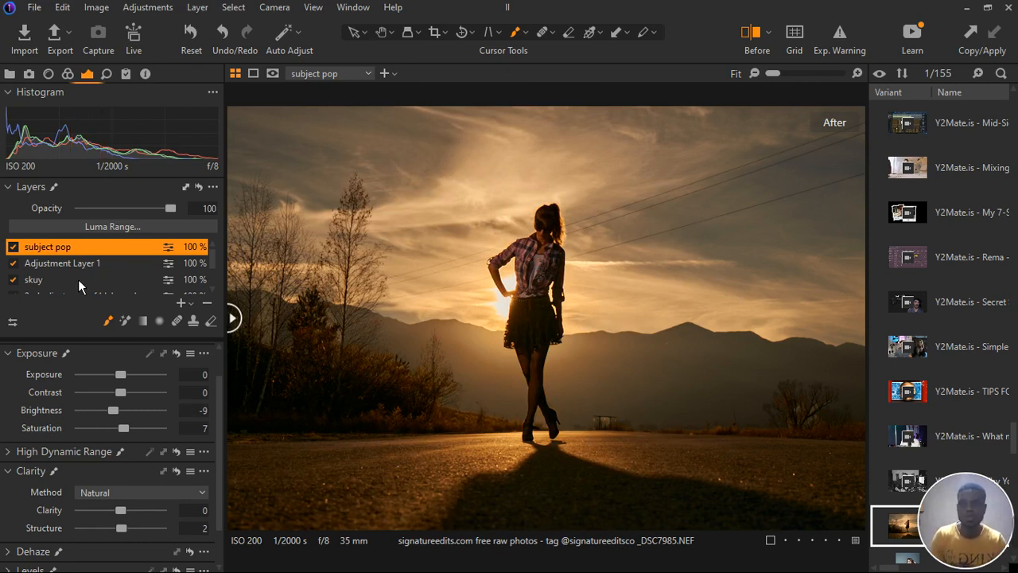
- Add a new filled adjustment layer above subject pop and open its 3-Way Color Balance wheels
click(192, 305)
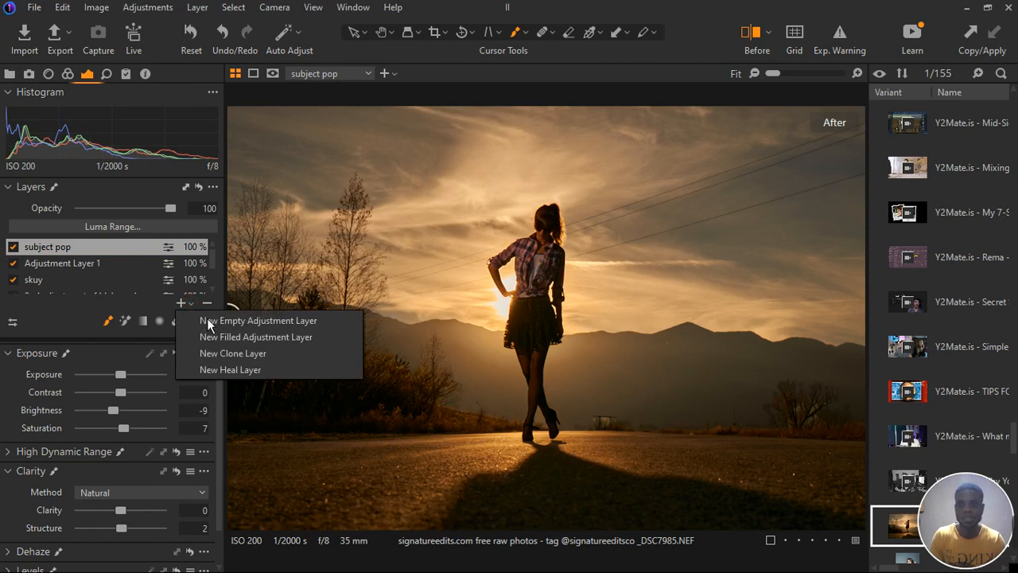
click(219, 339)
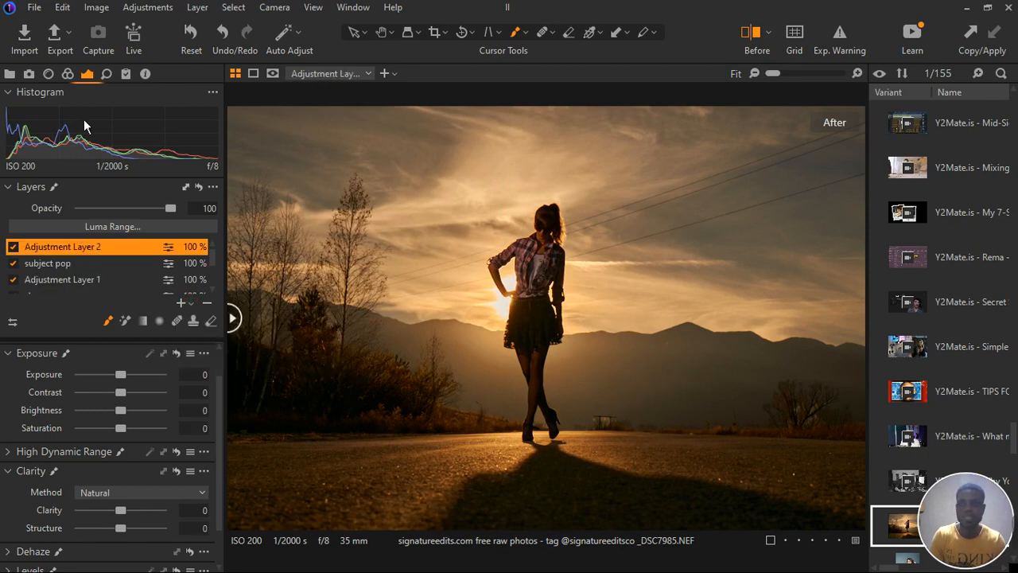
click(68, 73)
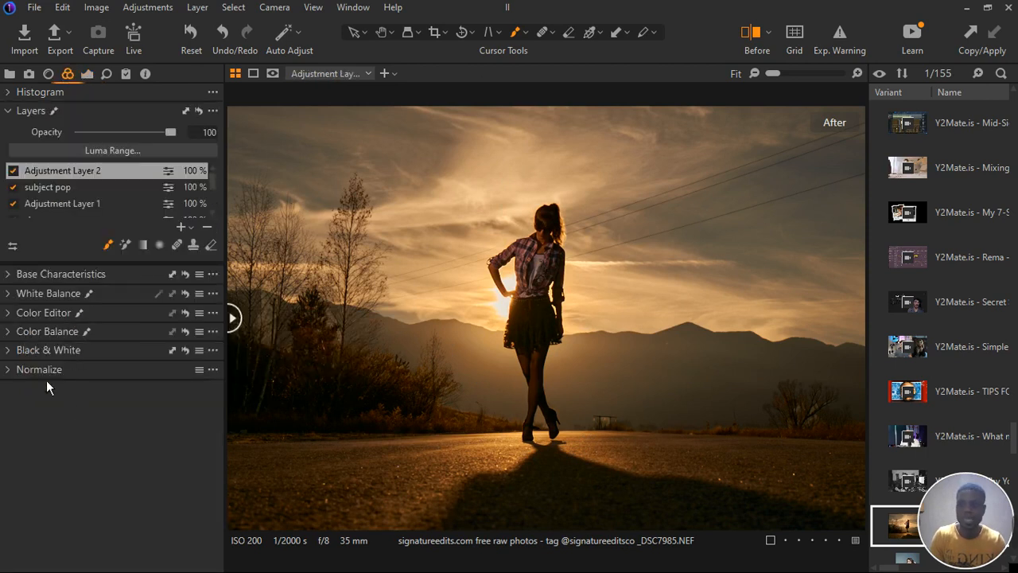
click(11, 331)
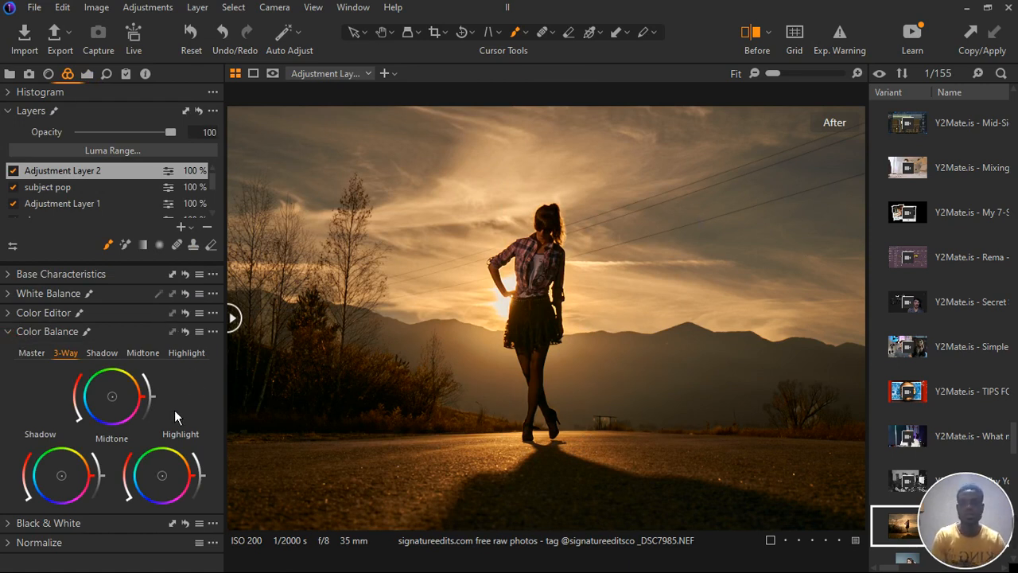
- Shift the new filled layer's Color Balance midtones and shadows strongly toward blue
drag(140, 400, 90, 431)
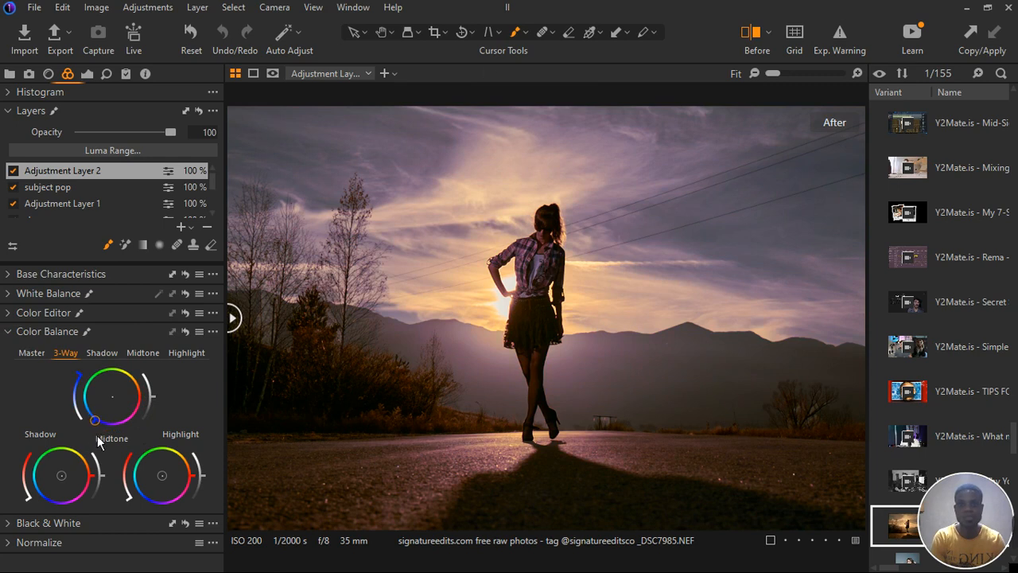
mouse_move(94, 434)
mouse_down()
mouse_move(81, 406)
mouse_move(86, 416)
mouse_up()
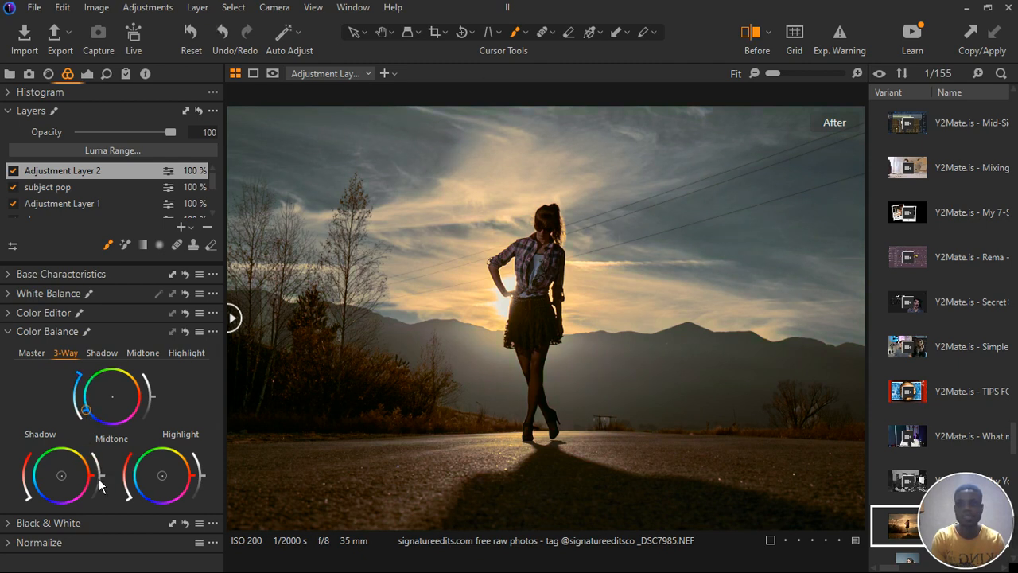
drag(61, 475, 46, 499)
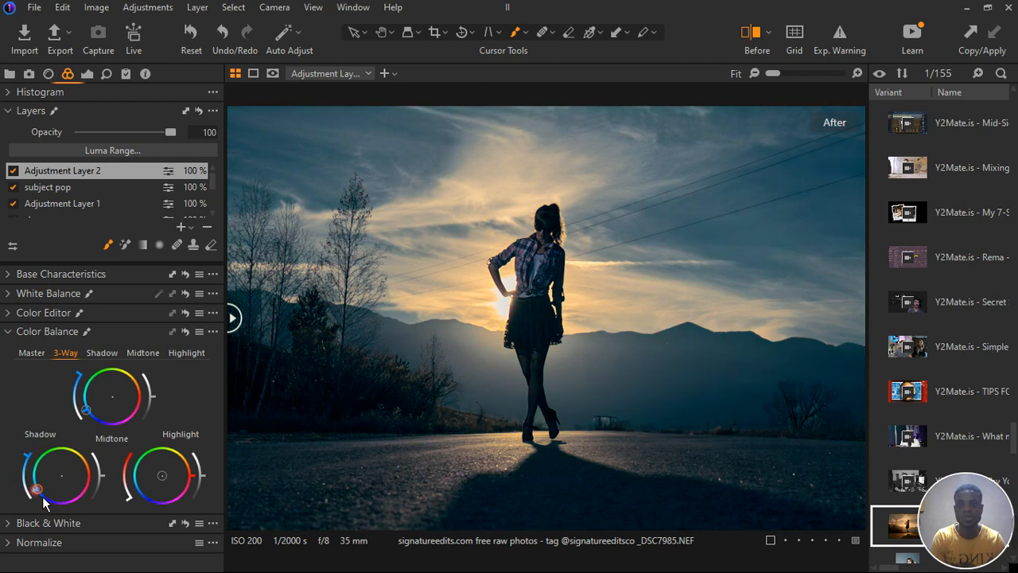
- Try blue and magenta Color Balance highlights, settle on a blue highlight tint, and set the new layer's opacity to 96
drag(172, 497, 134, 517)
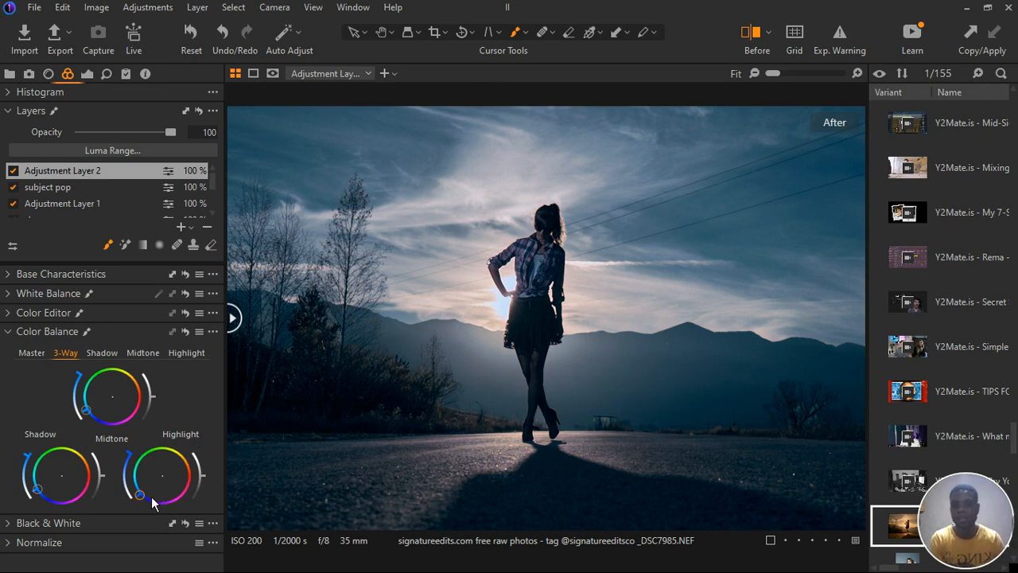
drag(152, 498, 200, 538)
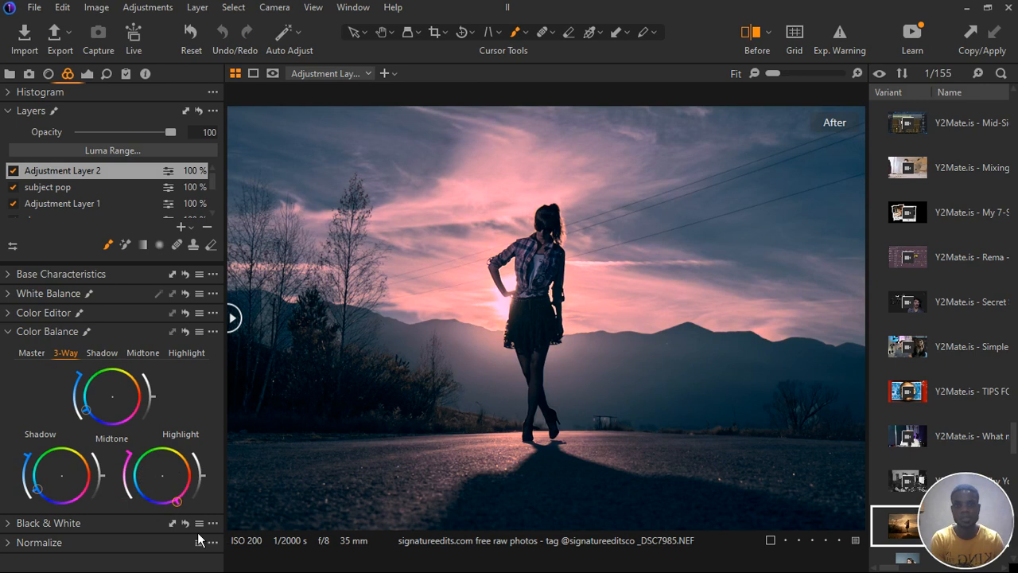
mouse_move(39, 490)
mouse_down()
mouse_move(69, 509)
mouse_move(94, 457)
mouse_move(73, 505)
mouse_move(50, 501)
mouse_up()
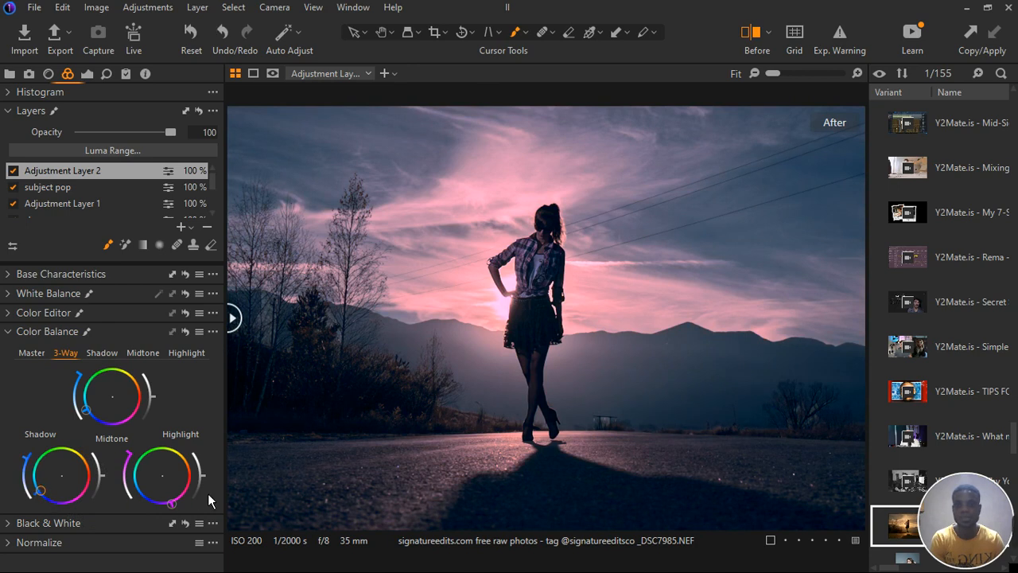
drag(171, 500, 145, 494)
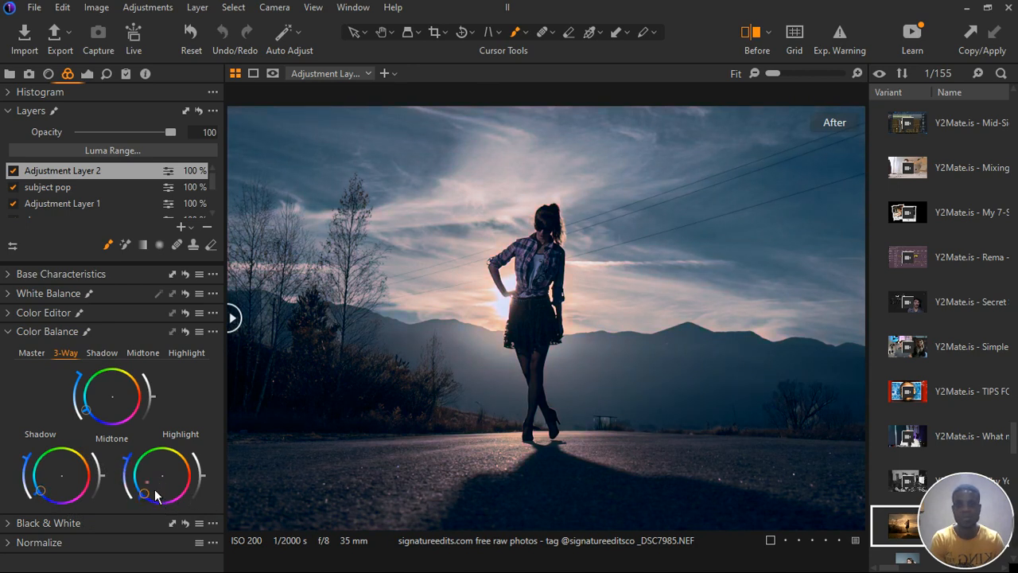
mouse_move(171, 134)
mouse_down()
mouse_move(126, 134)
mouse_move(194, 151)
mouse_move(167, 149)
mouse_up()
- Limit the new layer with a Luma Range of 48 to 210, falloff 41 to 210, and radius 1.4
click(142, 158)
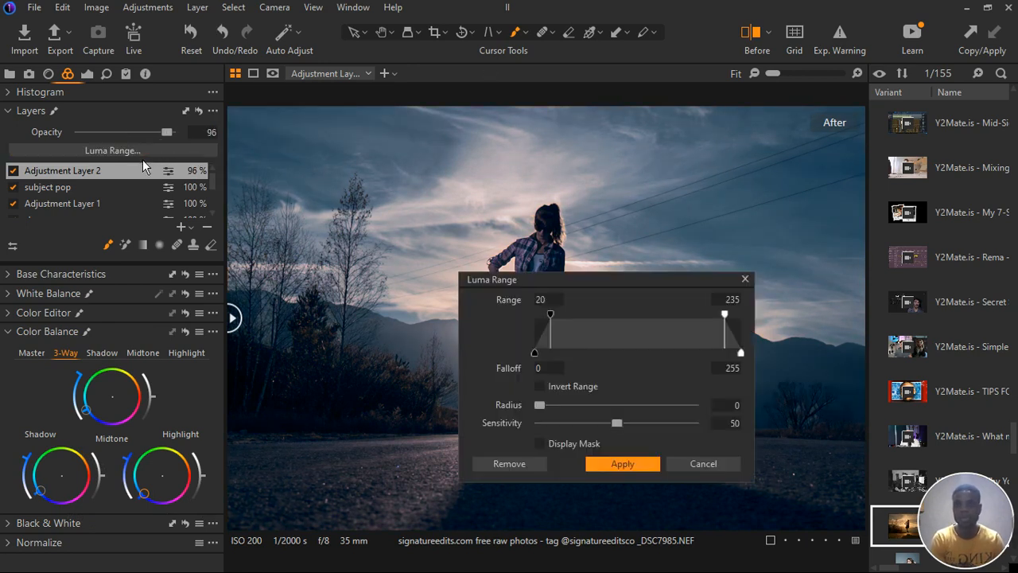
drag(626, 284, 719, 280)
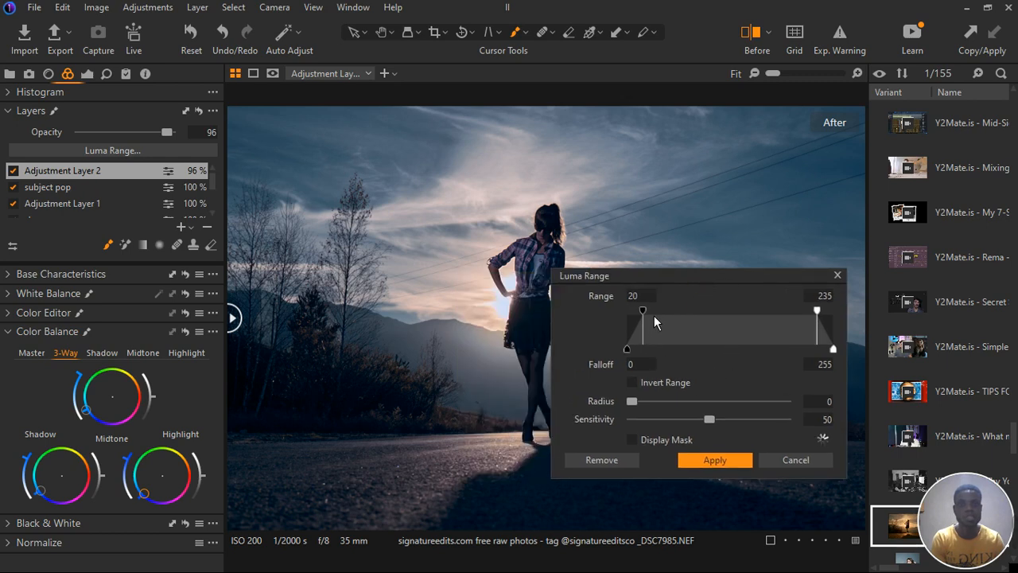
drag(653, 315, 629, 322)
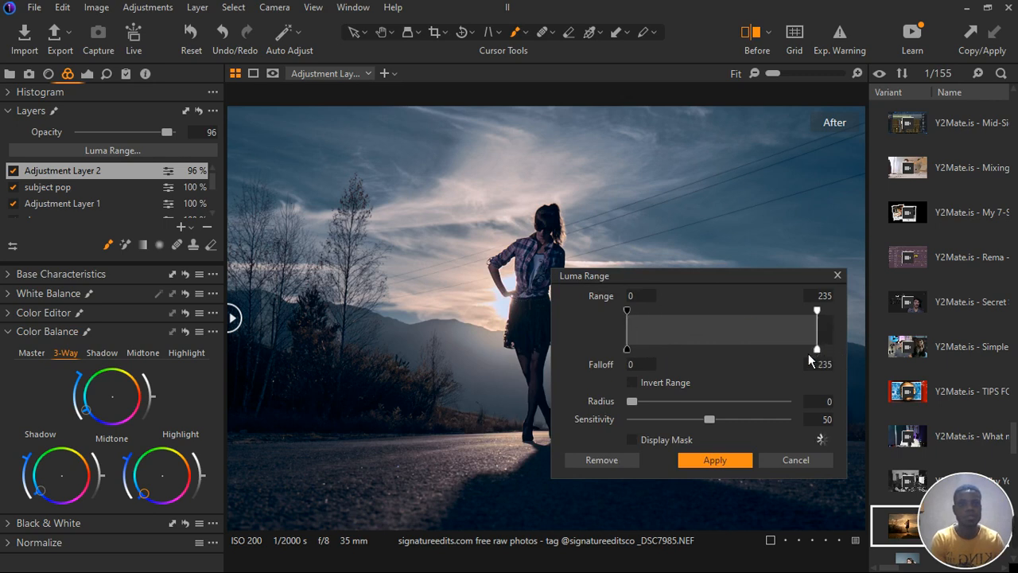
drag(822, 342, 806, 318)
drag(627, 325, 675, 326)
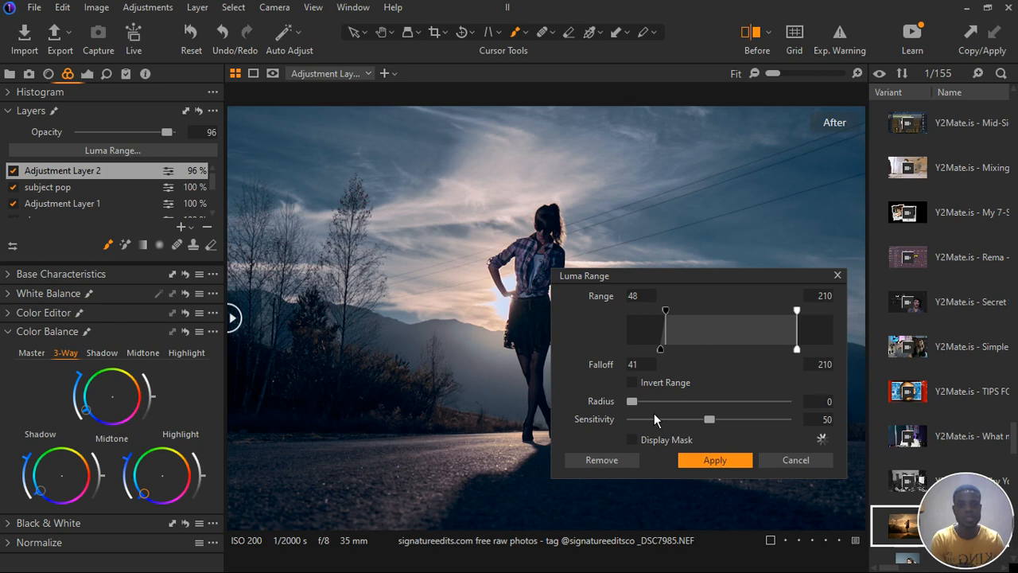
drag(633, 402, 657, 403)
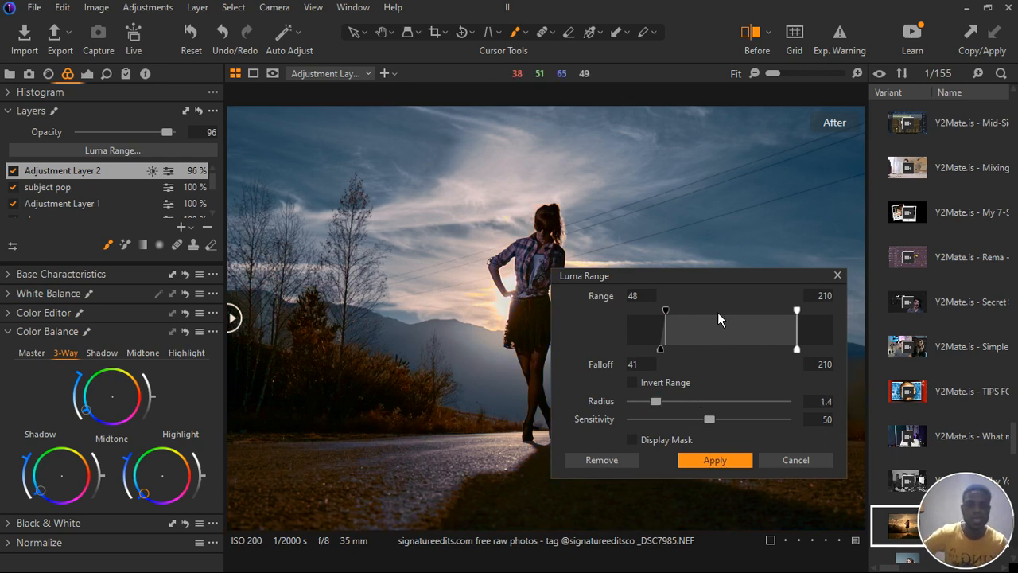
- Set the Luma Range lower limit to 78, falloff 0 to 255, radius 0.6 and sensitivity 36, and display the mask
drag(726, 282, 413, 290)
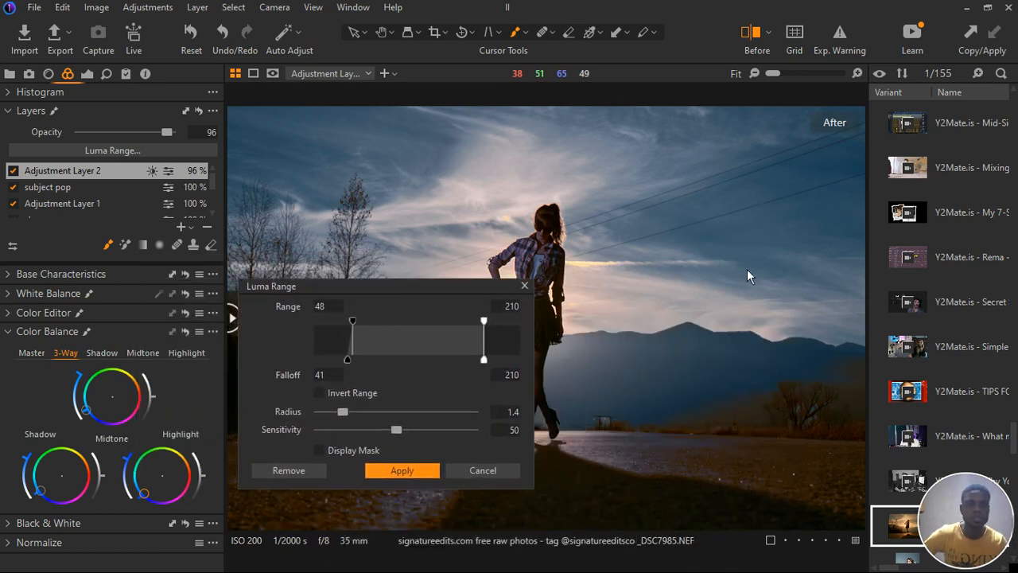
drag(353, 330, 383, 334)
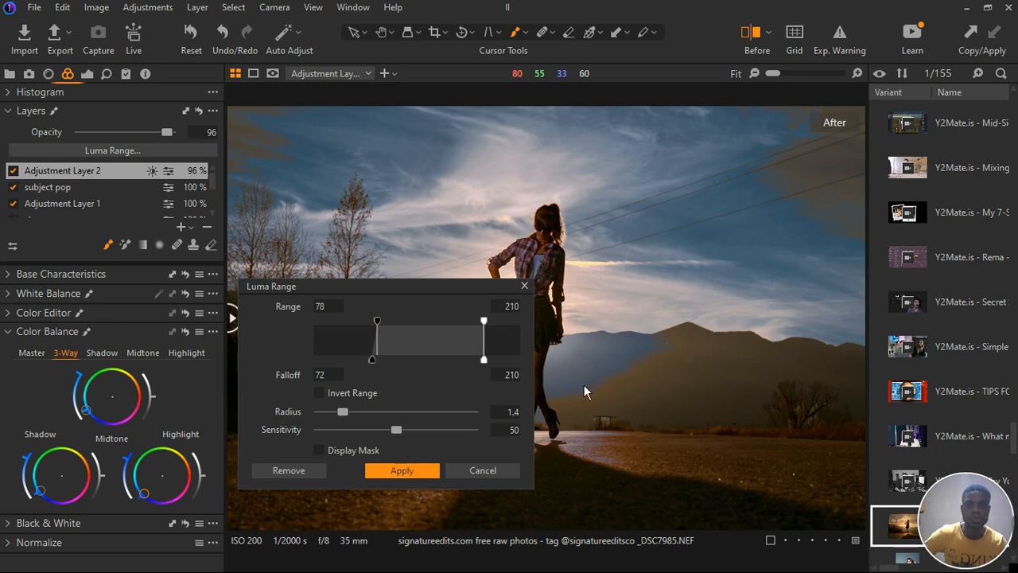
drag(486, 360, 521, 360)
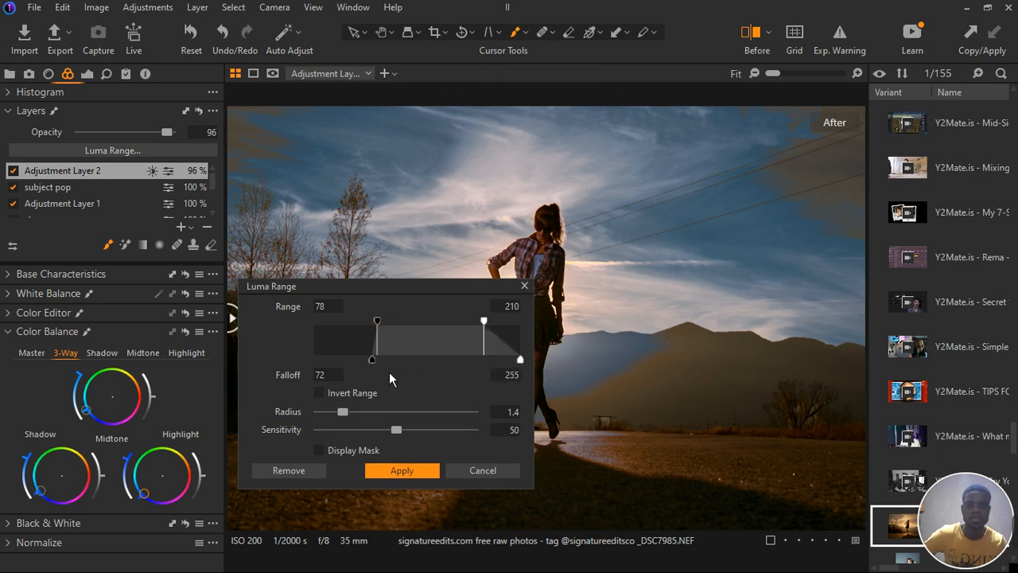
drag(372, 359, 274, 354)
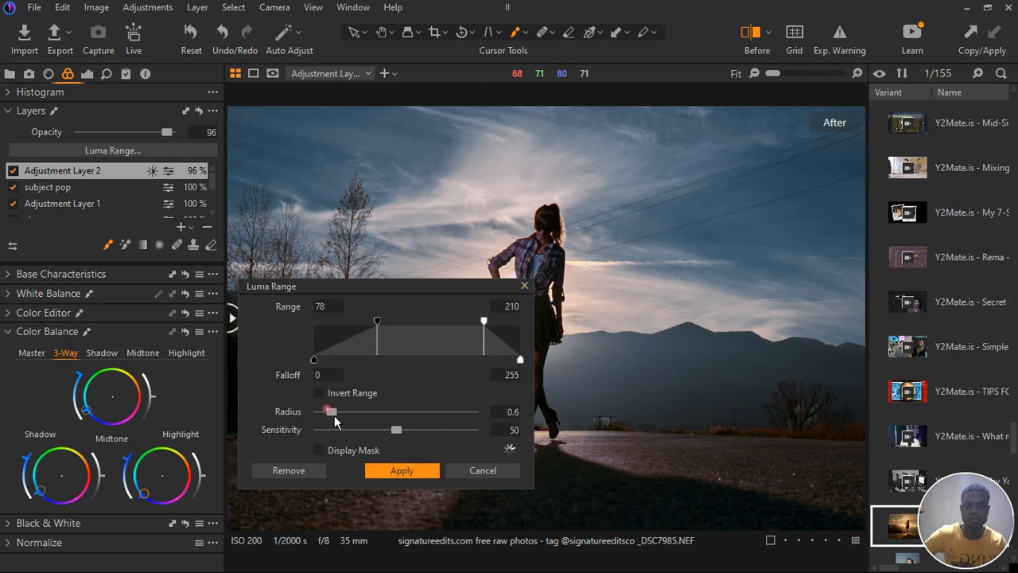
drag(404, 433, 383, 433)
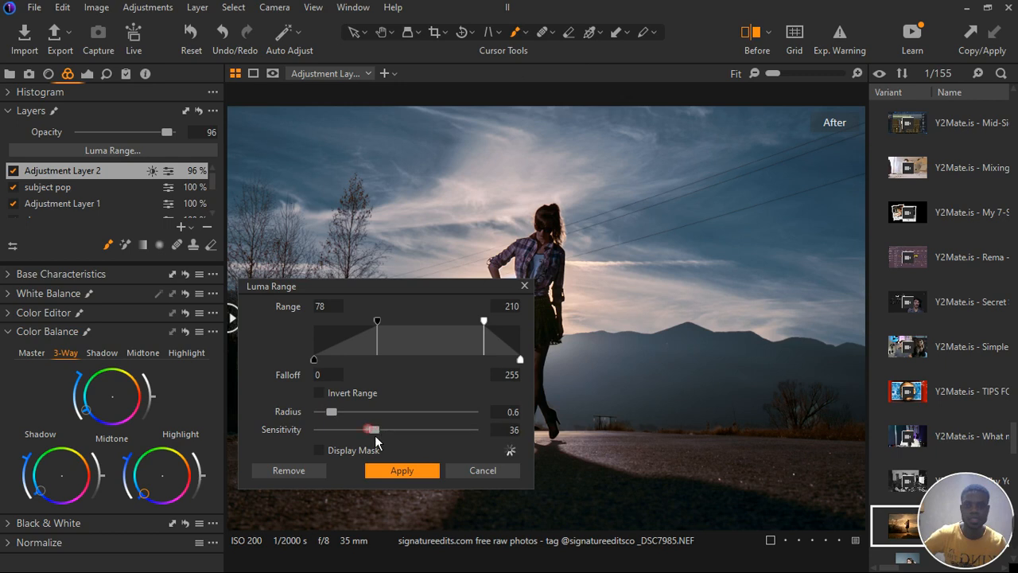
click(325, 453)
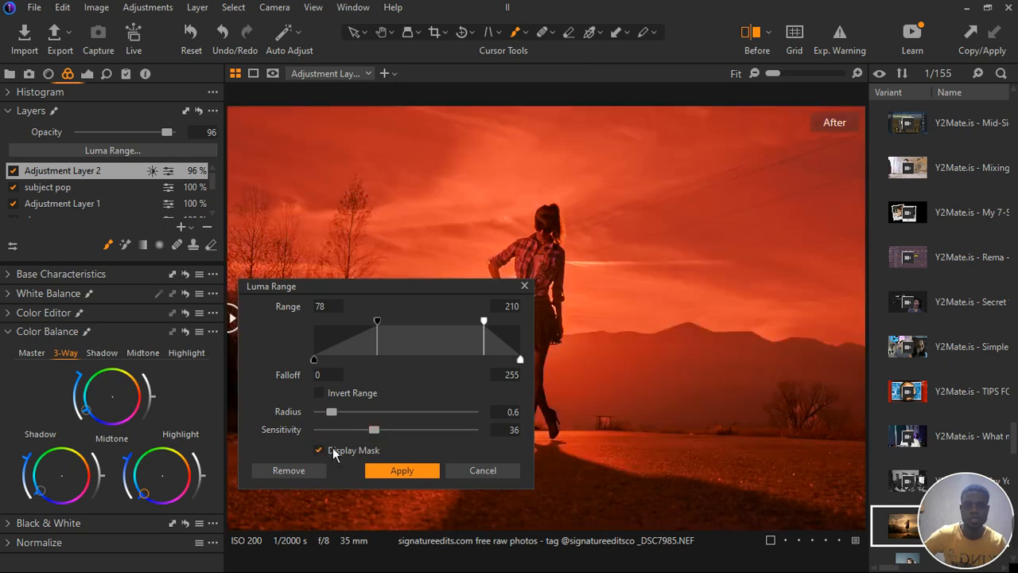
- Refine the Luma Range to 47 to 130 with a falloff of 0 to 255 while checking the mask
drag(381, 339, 411, 323)
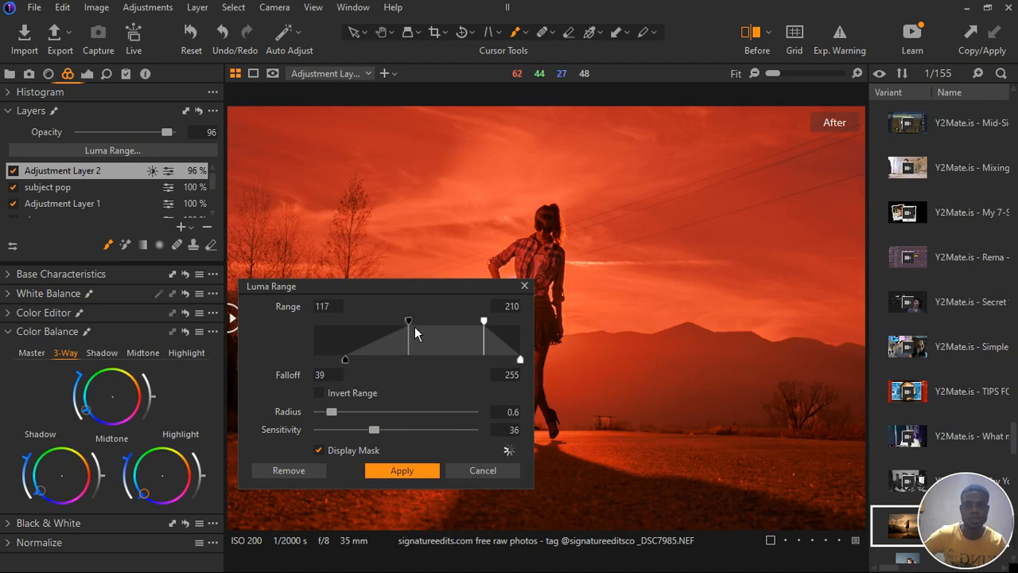
drag(414, 326, 375, 325)
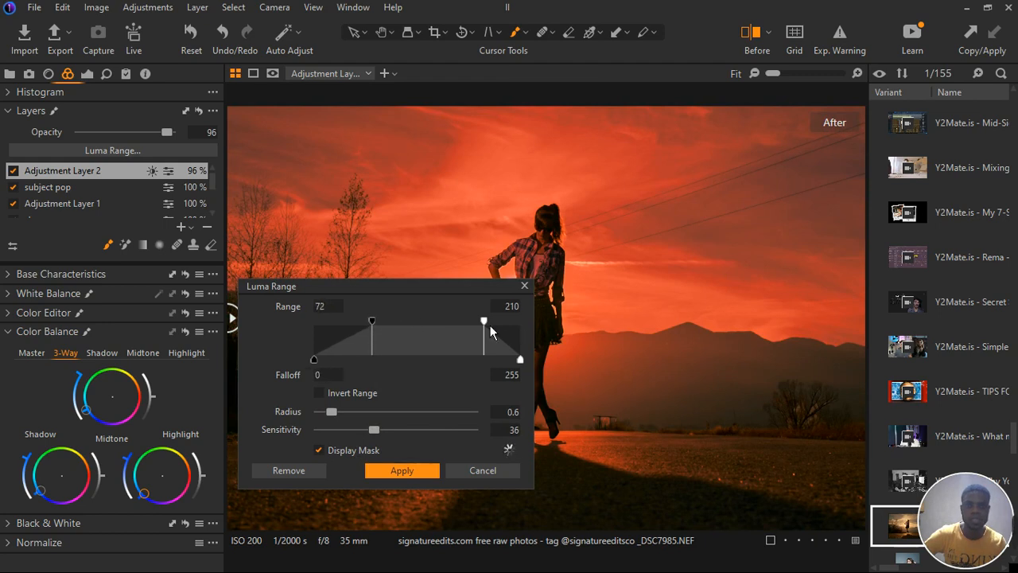
drag(490, 325, 425, 325)
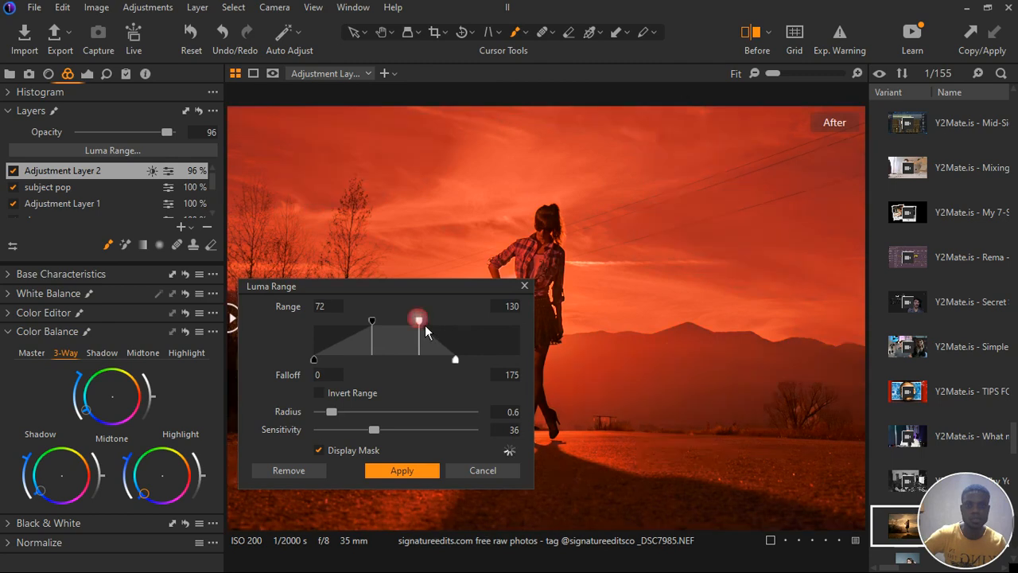
drag(455, 359, 518, 360)
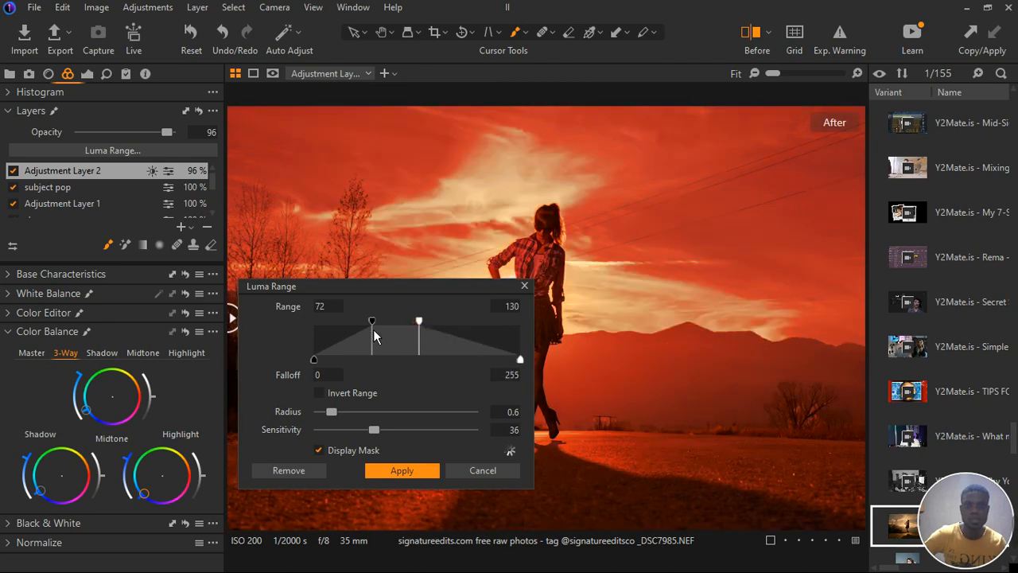
drag(373, 324, 357, 323)
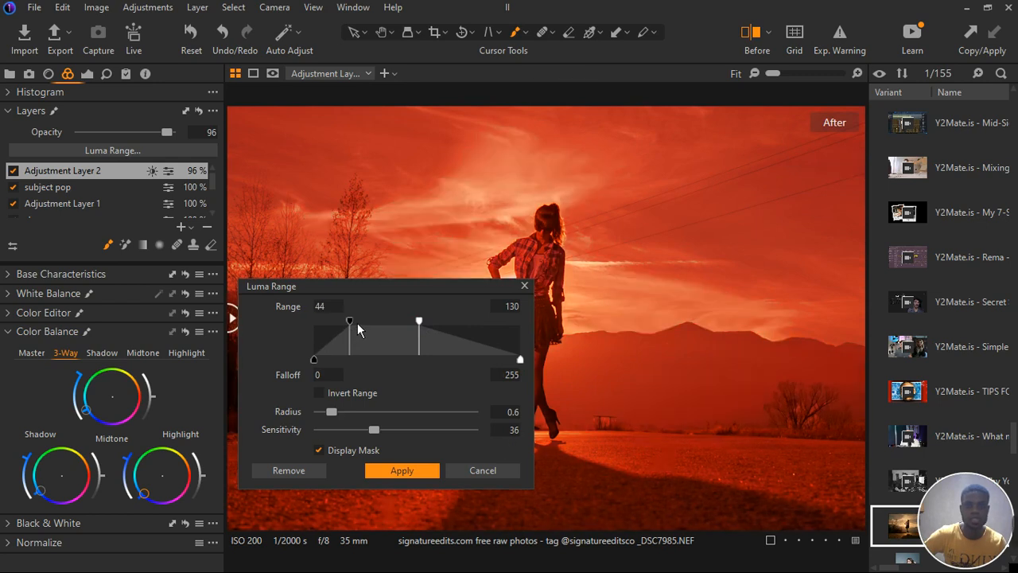
drag(358, 324, 375, 324)
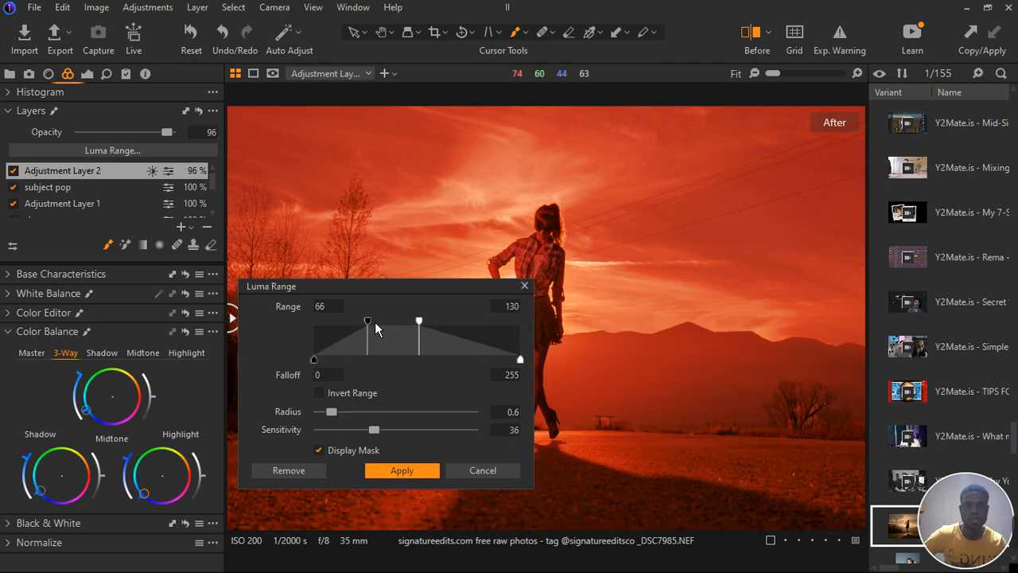
drag(368, 324, 352, 324)
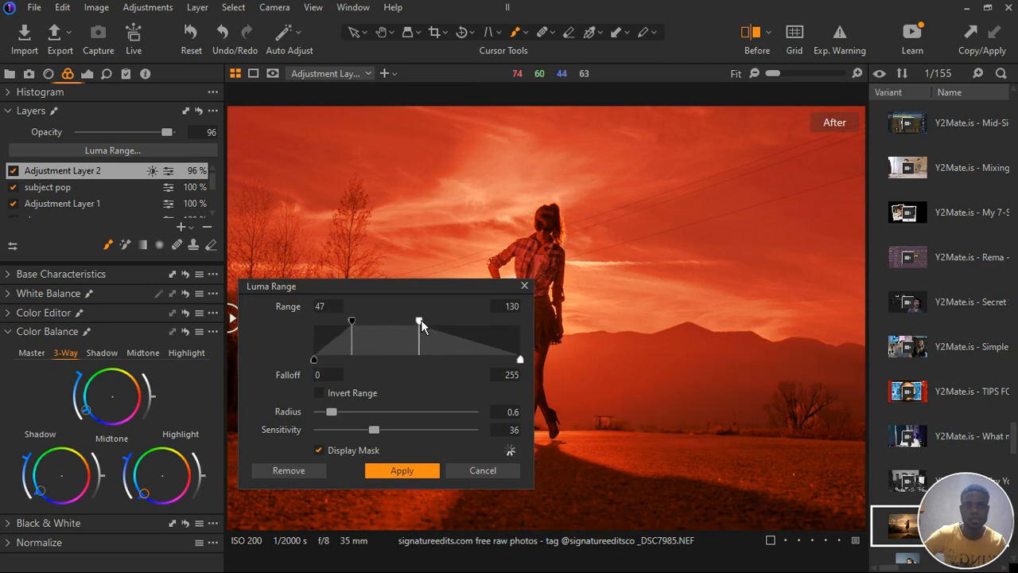
- Try several upper Luma Range limits against the mask, settling on 96 with an upper falloff of 133
drag(425, 332, 440, 331)
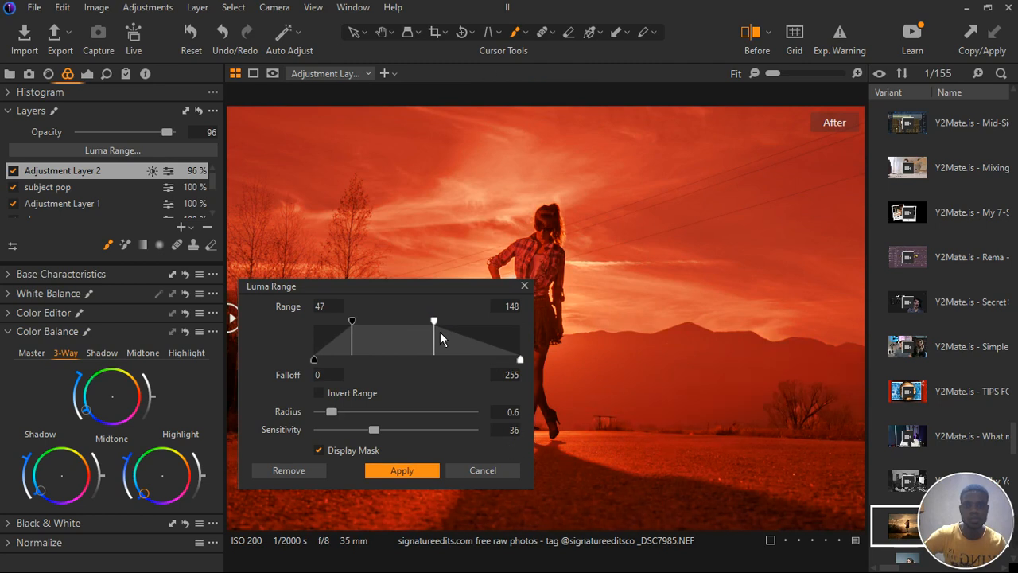
drag(440, 332, 462, 332)
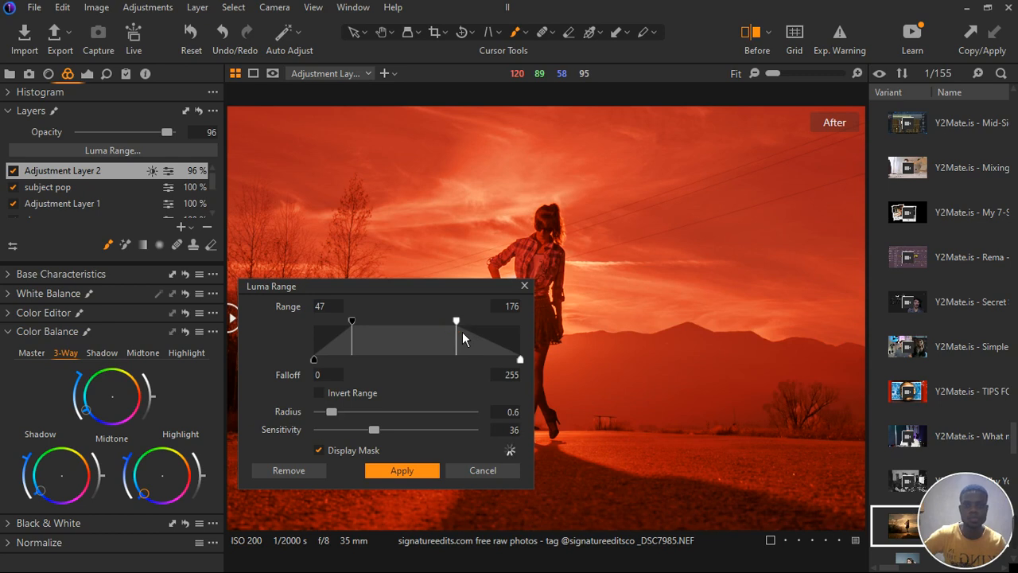
drag(461, 333, 425, 339)
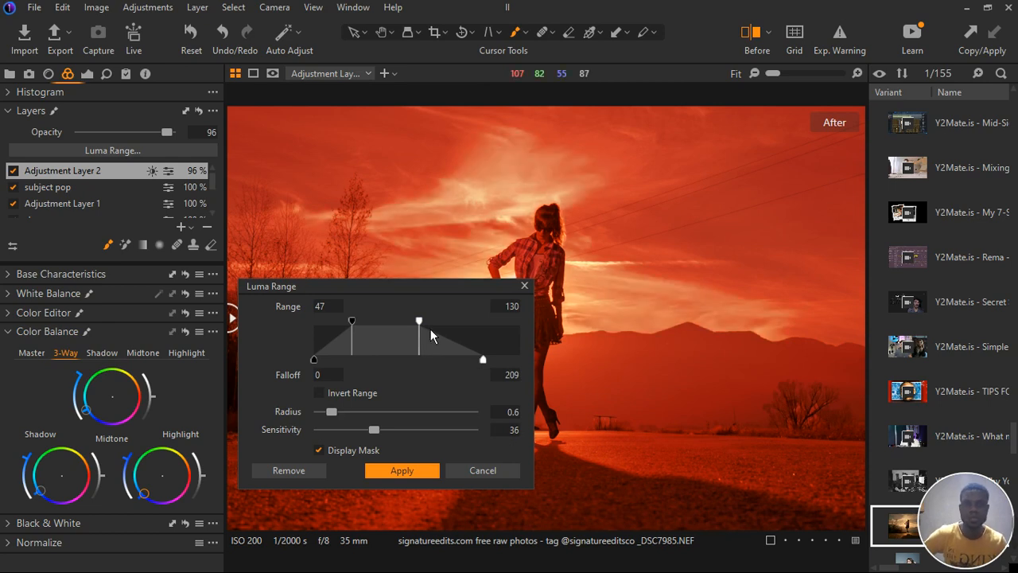
drag(428, 325, 839, 271)
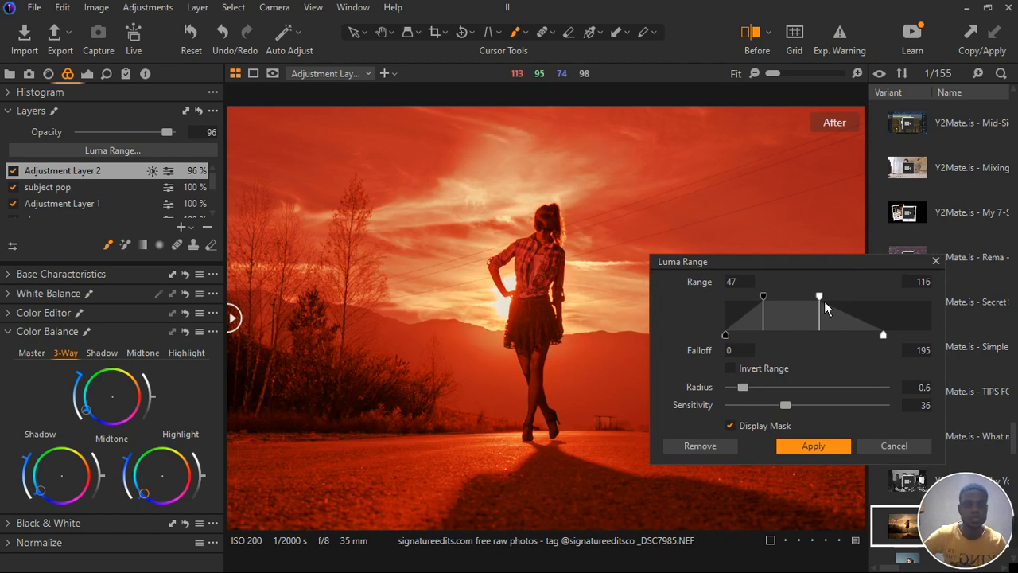
drag(821, 301, 809, 296)
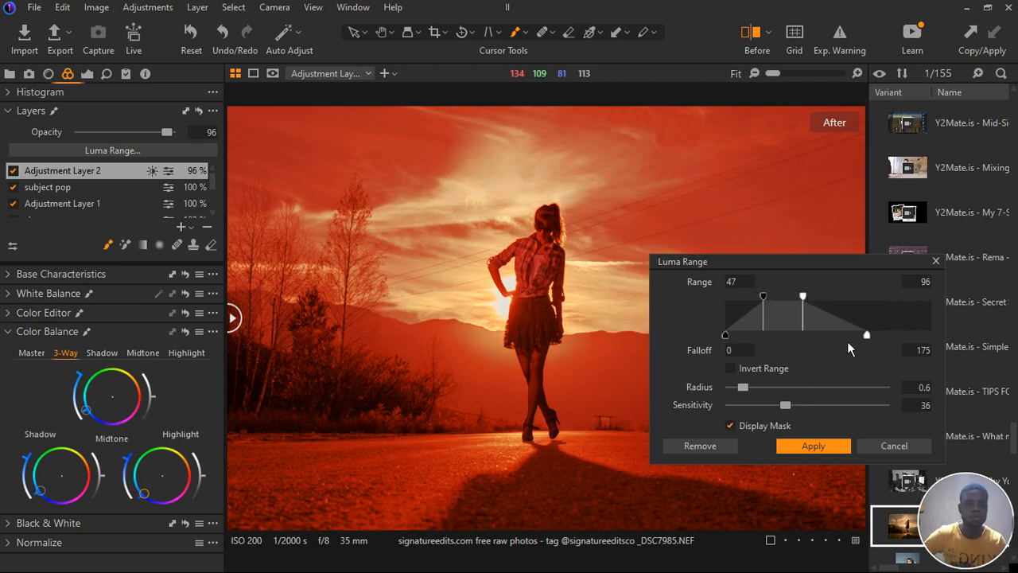
drag(869, 338, 854, 335)
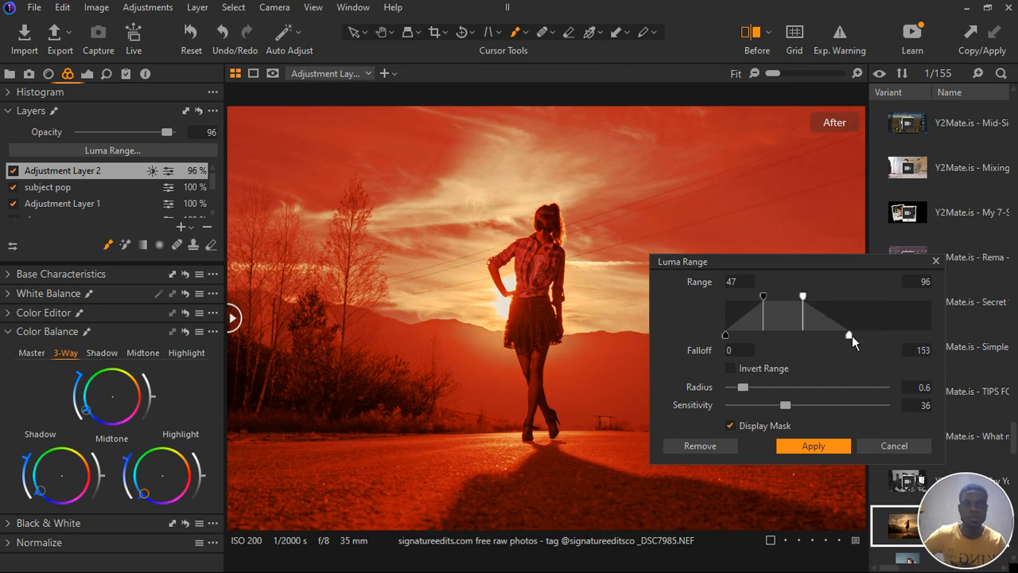
drag(851, 345, 832, 338)
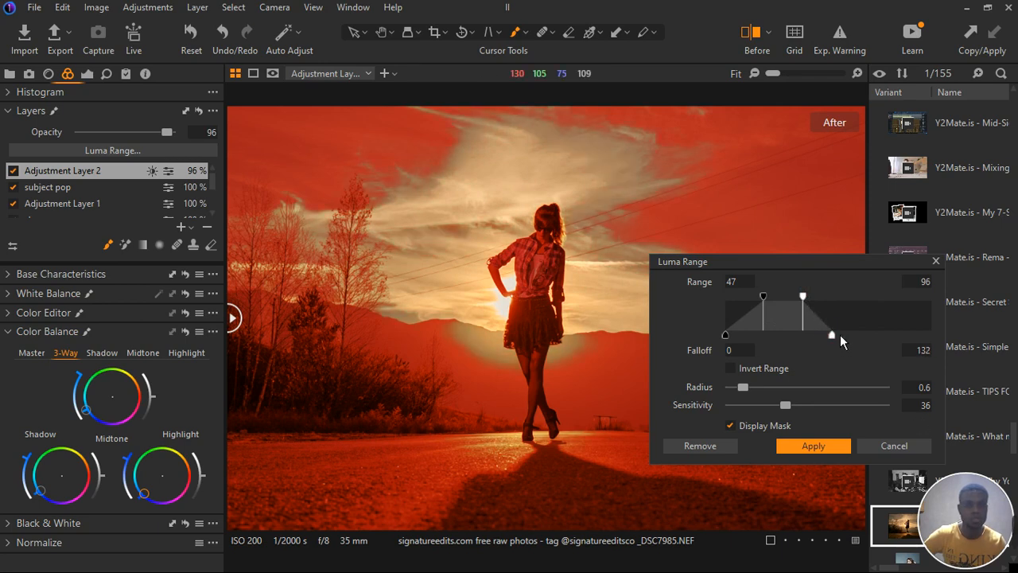
drag(840, 334, 841, 334)
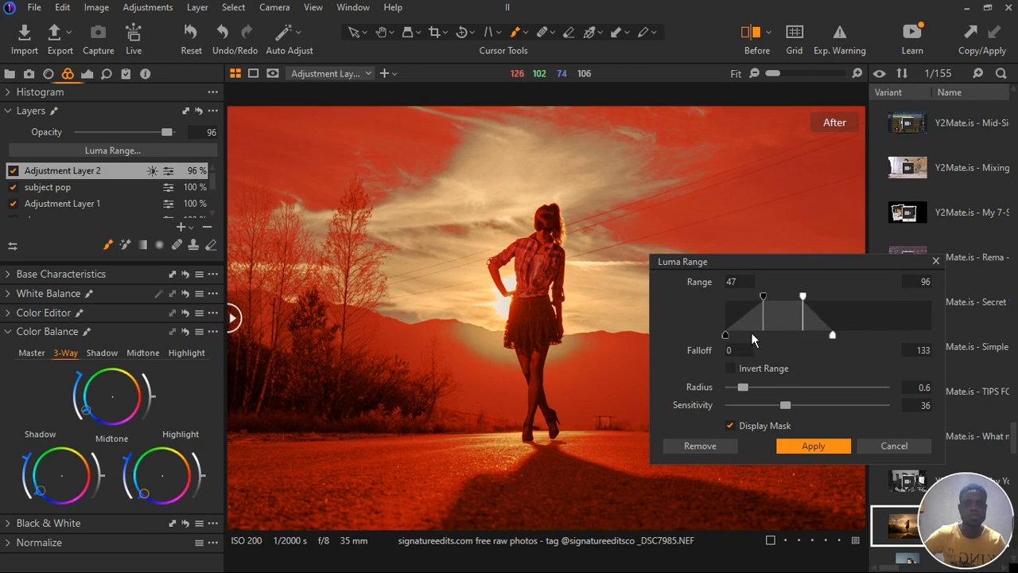
- Set the lower Luma Range limit to 38 with a falloff of 17 and apply the range to the layer
drag(763, 296, 756, 296)
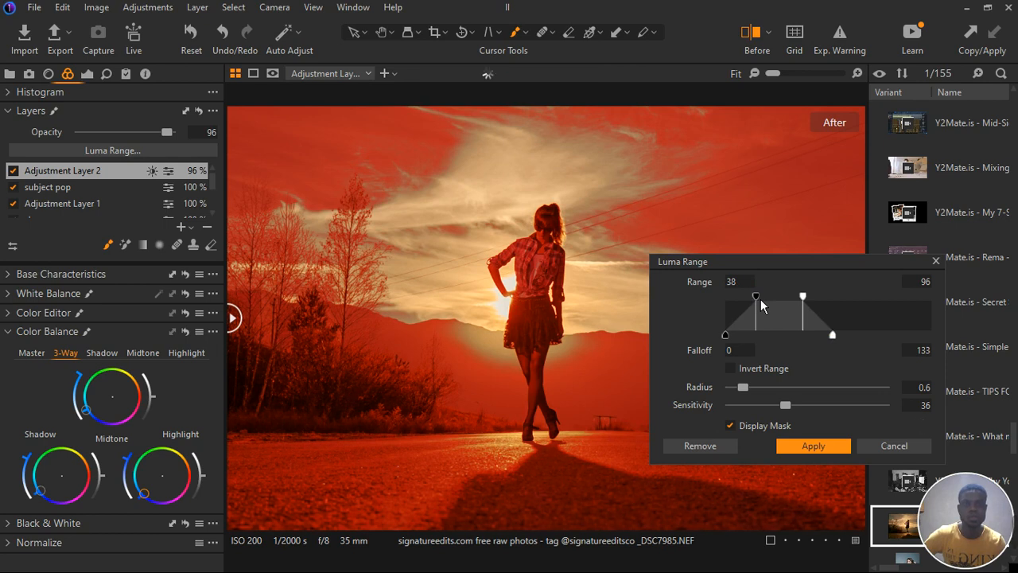
drag(736, 342, 747, 349)
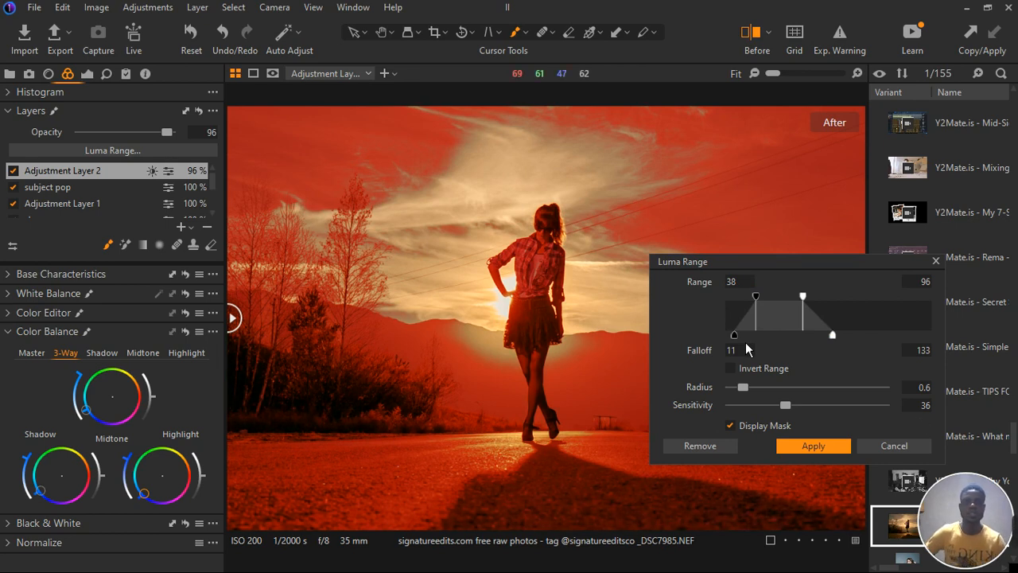
drag(746, 349, 752, 349)
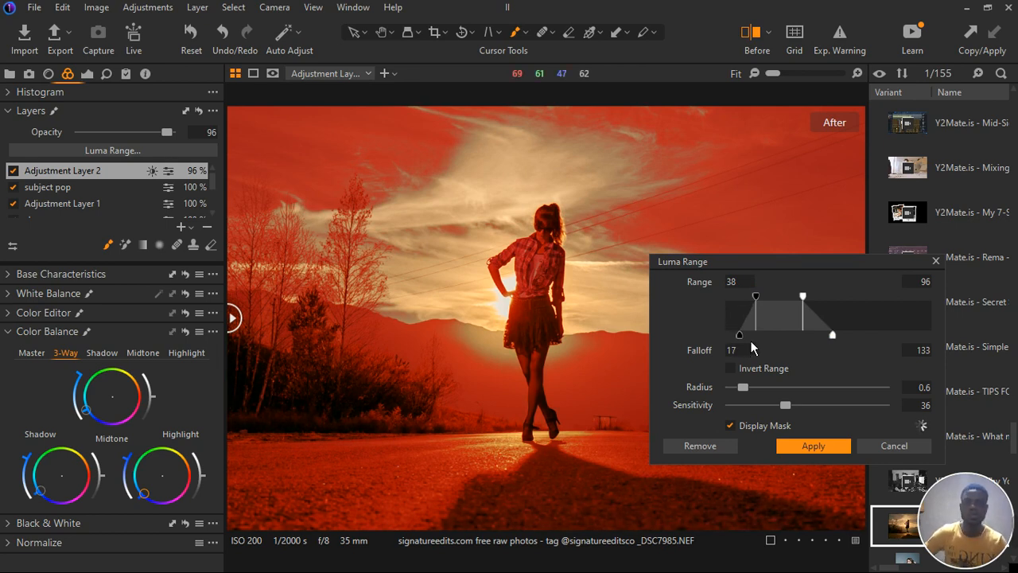
click(829, 447)
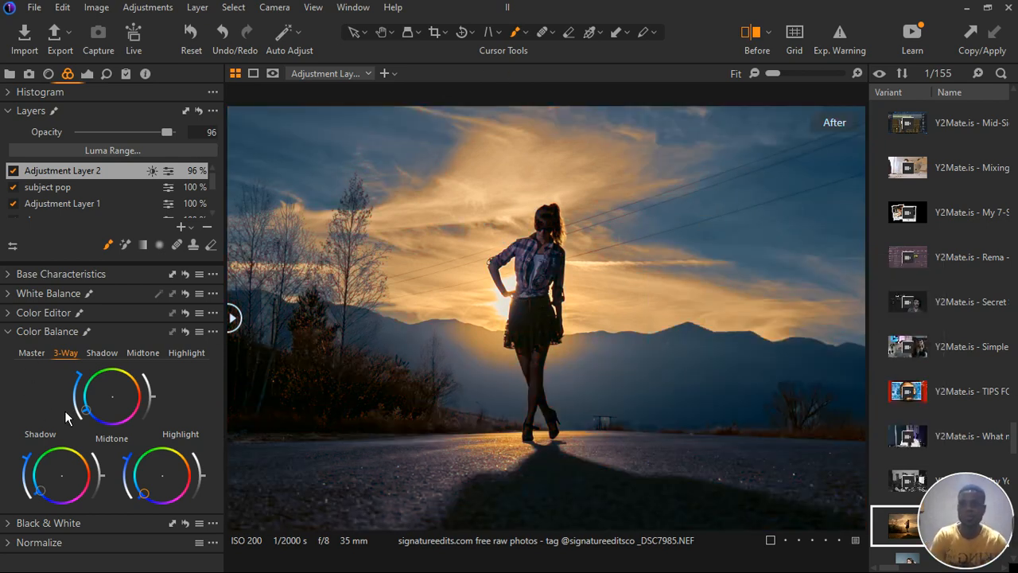
- Shift the layer's Color Balance midtones toward cyan, shadows toward deeper blue, and highlights toward purple
drag(86, 410, 82, 396)
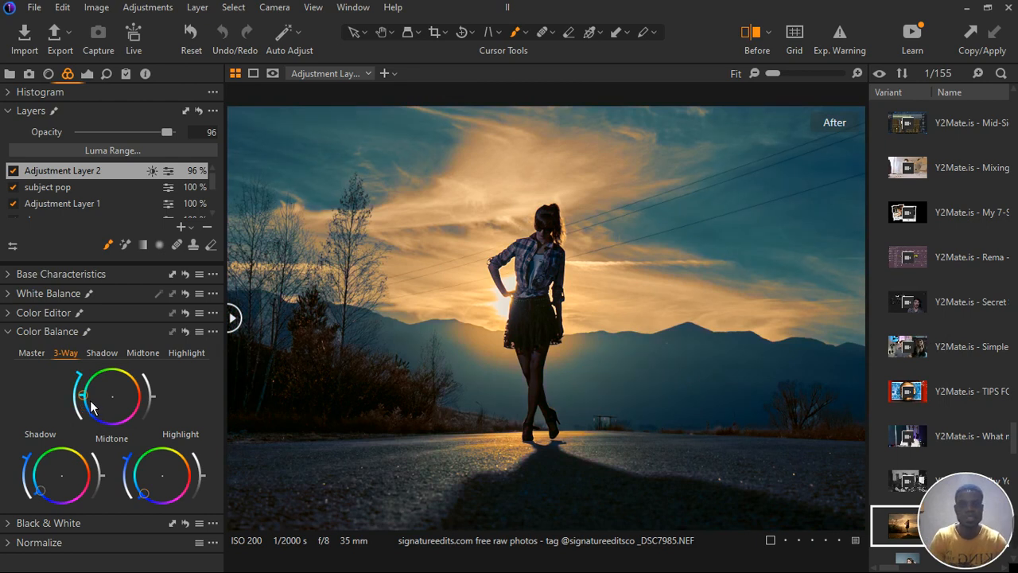
mouse_move(49, 492)
mouse_down()
mouse_move(48, 483)
mouse_move(55, 503)
mouse_up()
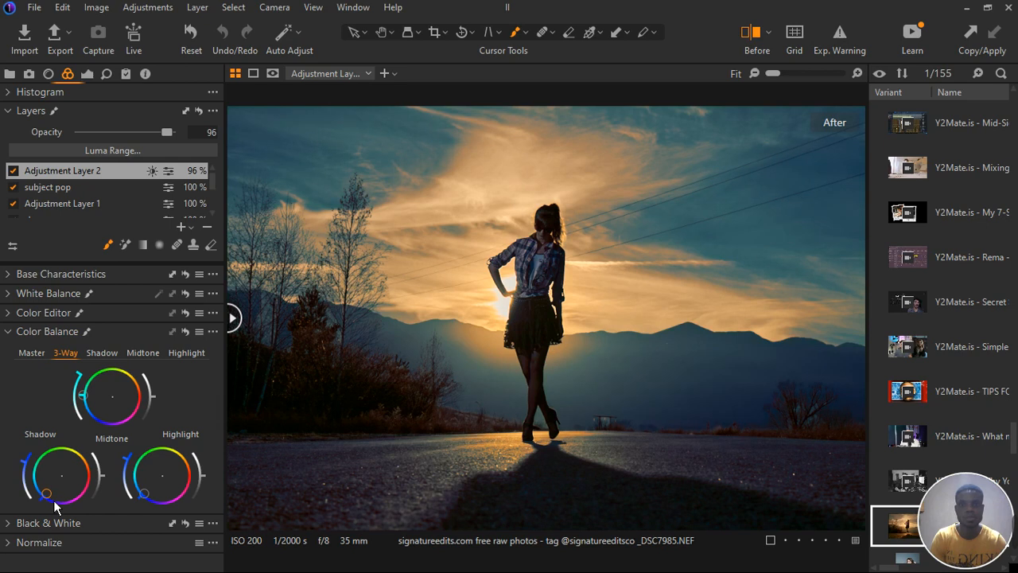
drag(144, 494, 173, 521)
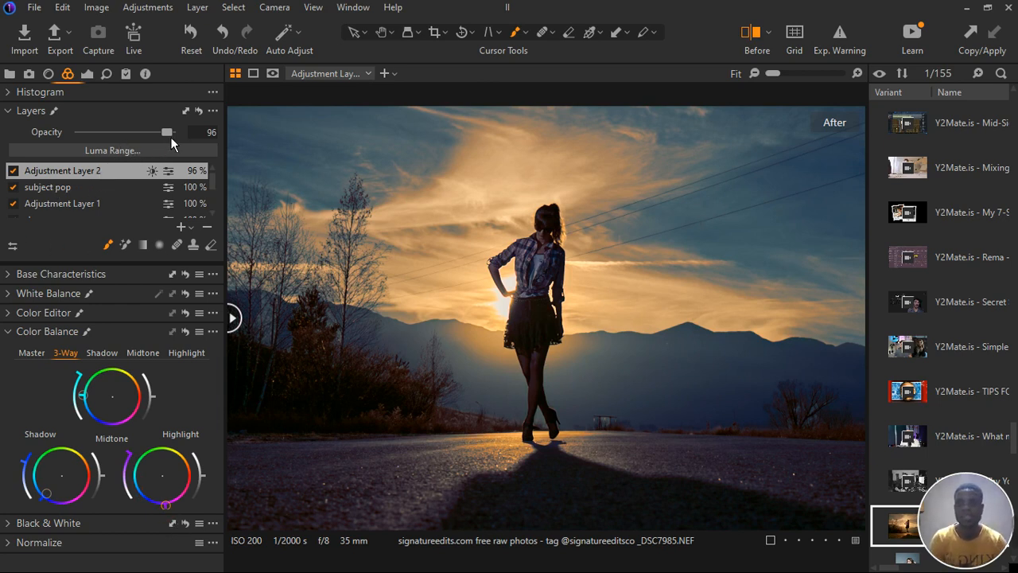
- Reduce the color grading layer's opacity to 49 and compare the photo before and after
drag(168, 134, 126, 144)
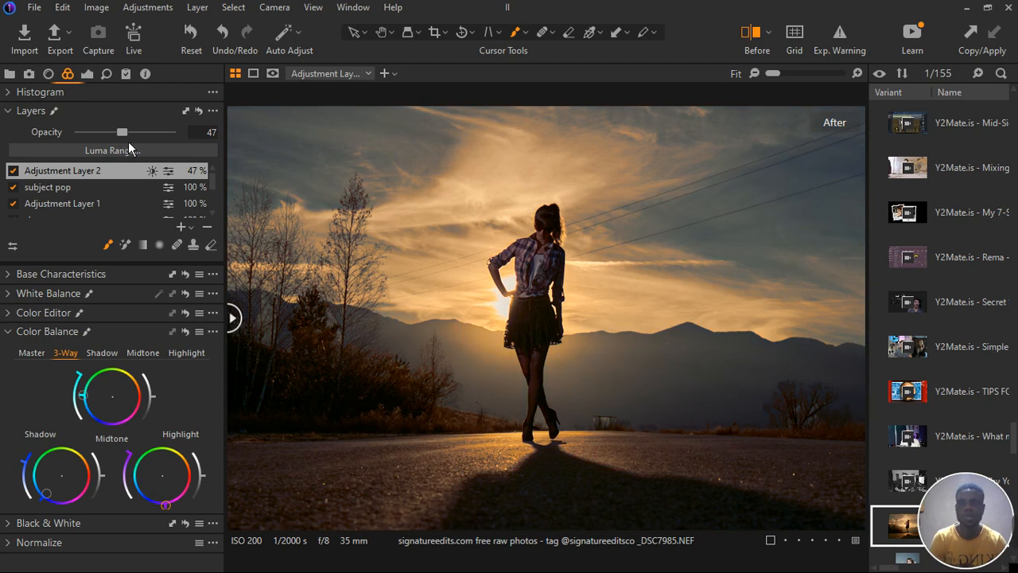
mouse_move(127, 140)
mouse_down()
mouse_move(118, 141)
mouse_move(129, 143)
mouse_up()
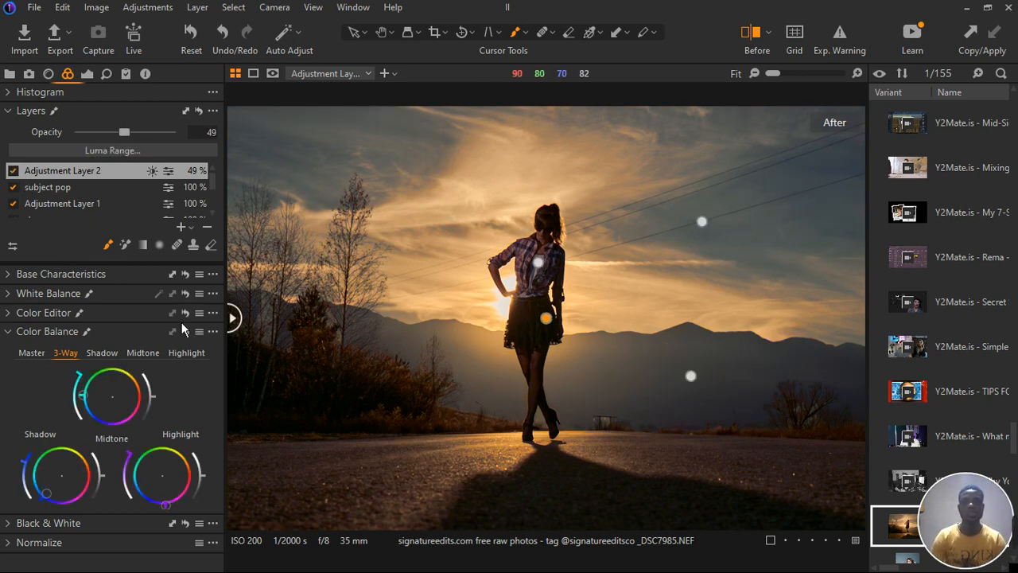
mouse_move(238, 325)
mouse_down()
mouse_move(866, 328)
mouse_move(223, 335)
mouse_up()
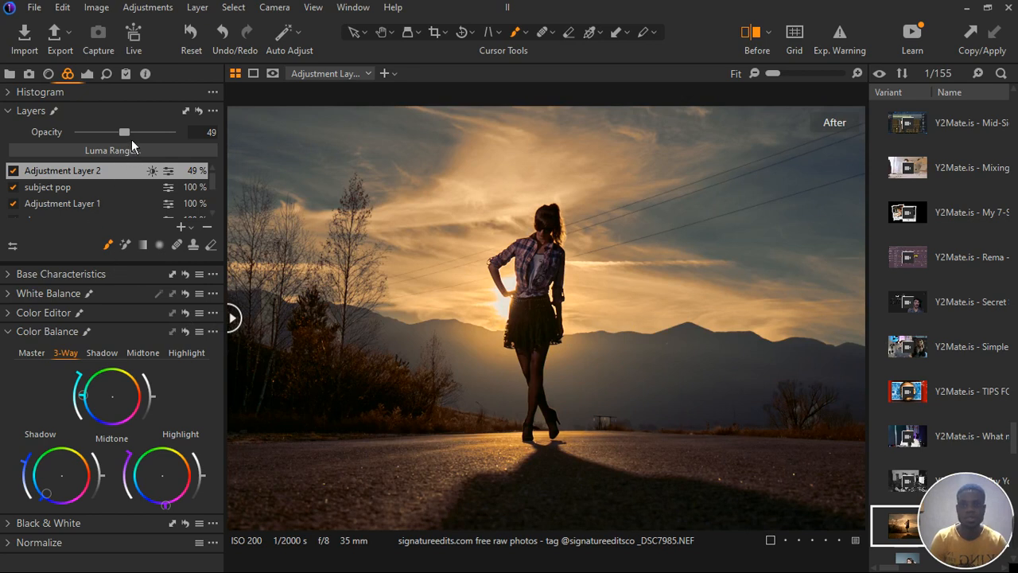
- Try a slight saturation increase for all colors on the layer with the Color Editor
click(8, 312)
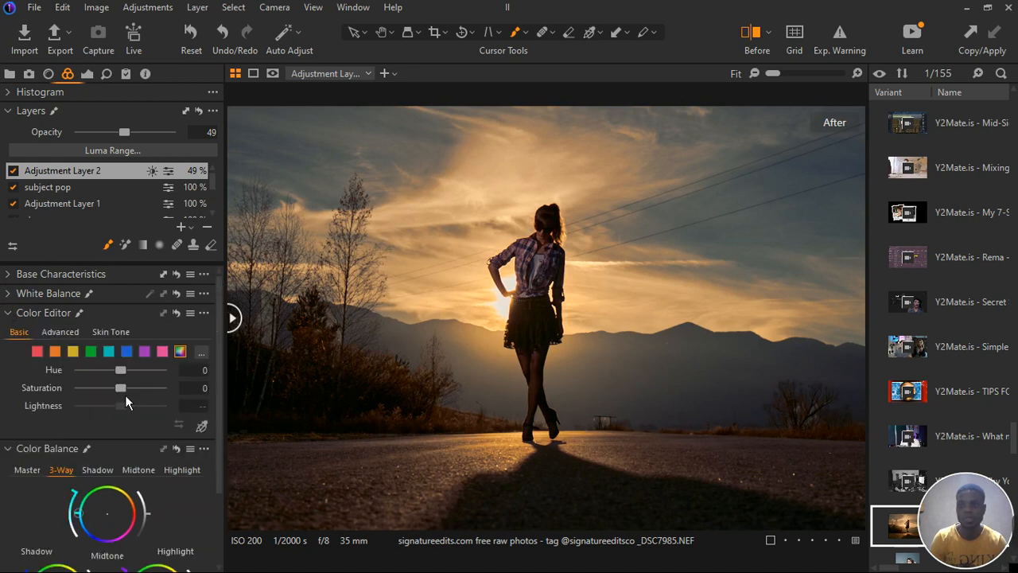
drag(125, 395, 135, 395)
click(14, 316)
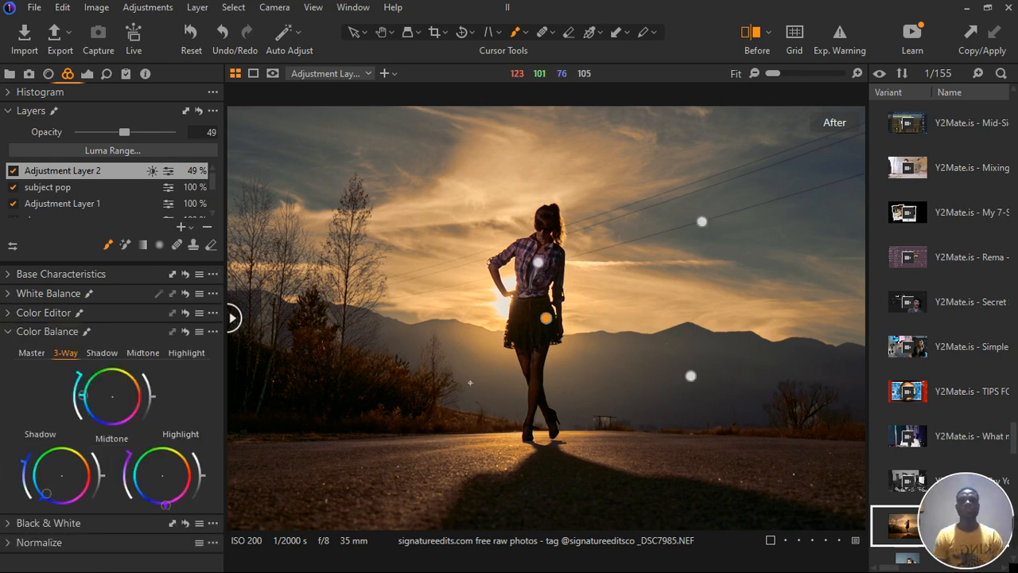
- Compare the photo before and after, and zoom in on the woman to examine the grade
mouse_move(238, 332)
mouse_down()
mouse_move(855, 372)
mouse_move(422, 334)
mouse_move(237, 338)
mouse_up()
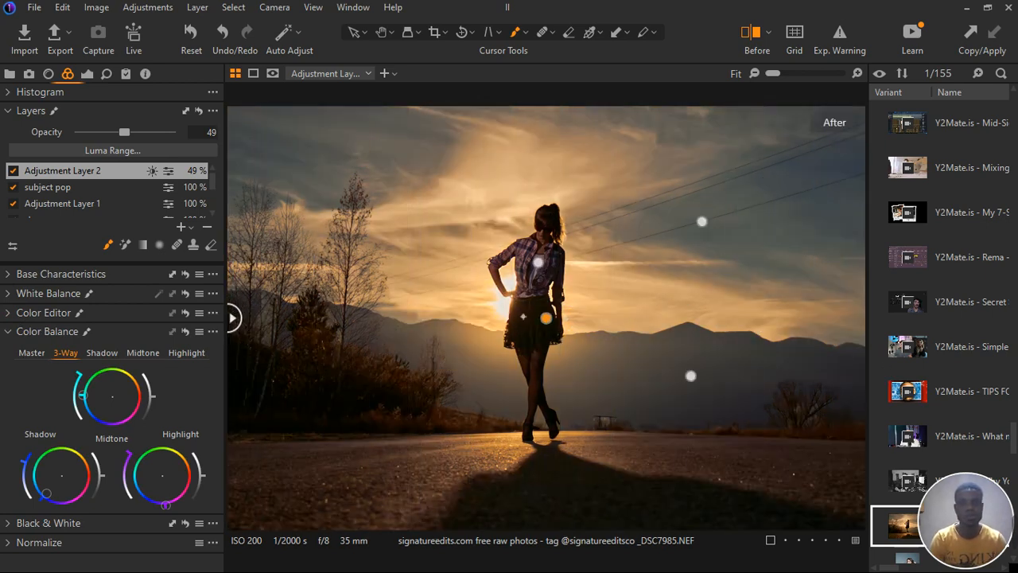
scroll(523, 317, up, 2)
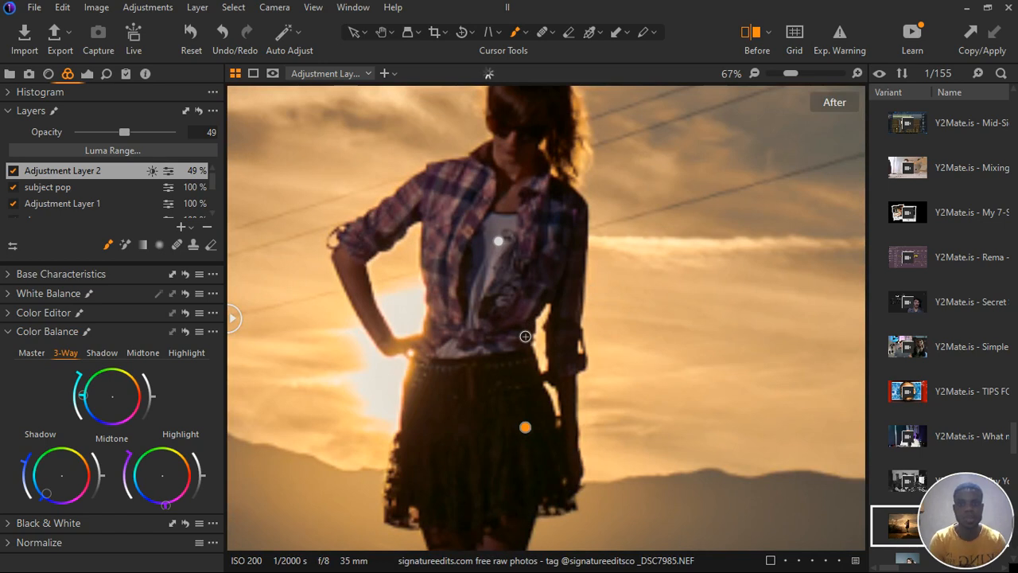
- Return to the full photo and compare its overall look before and after the edits
scroll(517, 324, down, 1)
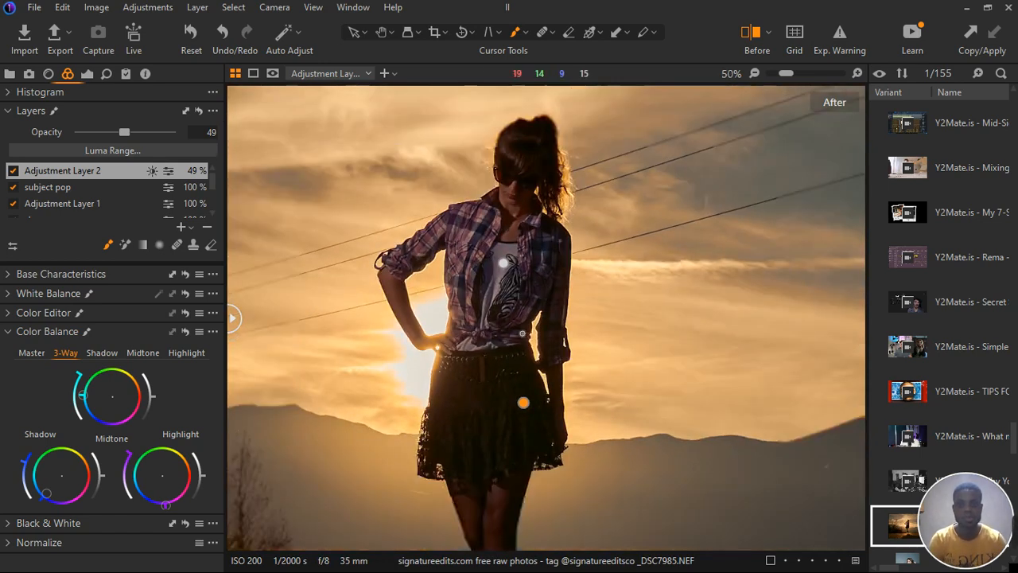
scroll(523, 402, down, 2)
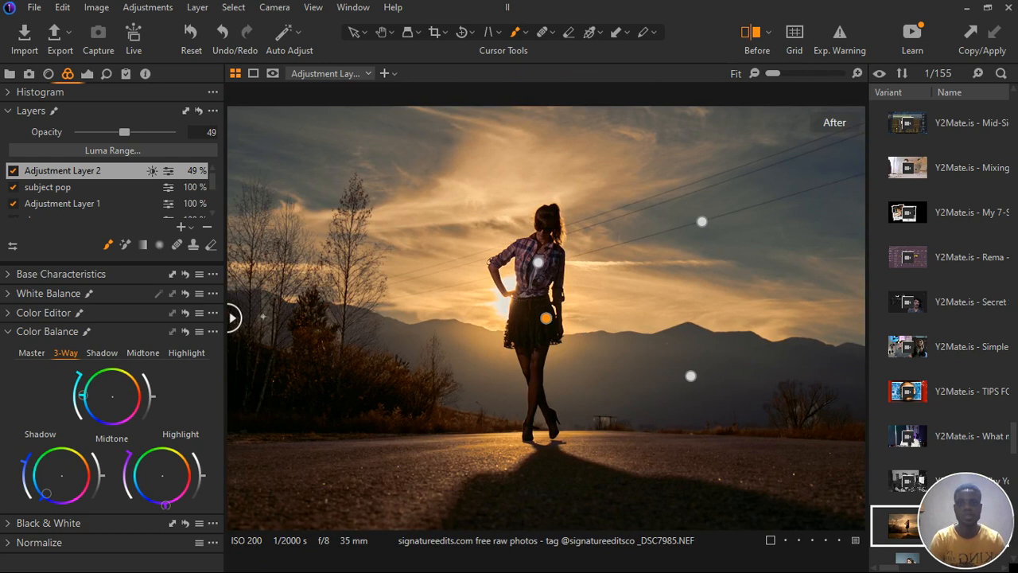
drag(239, 320, 188, 300)
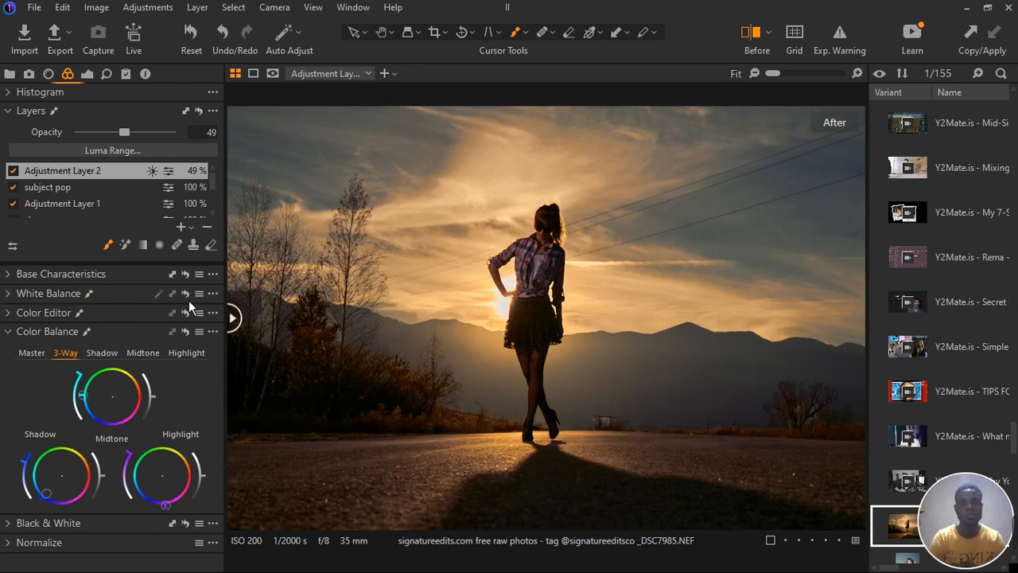
click(199, 232)
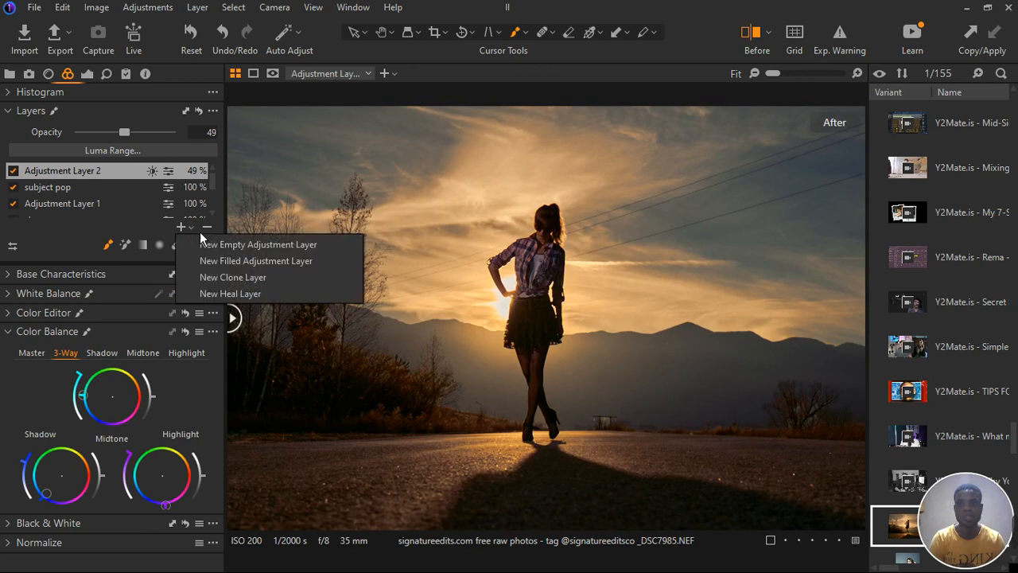
drag(234, 320, 194, 371)
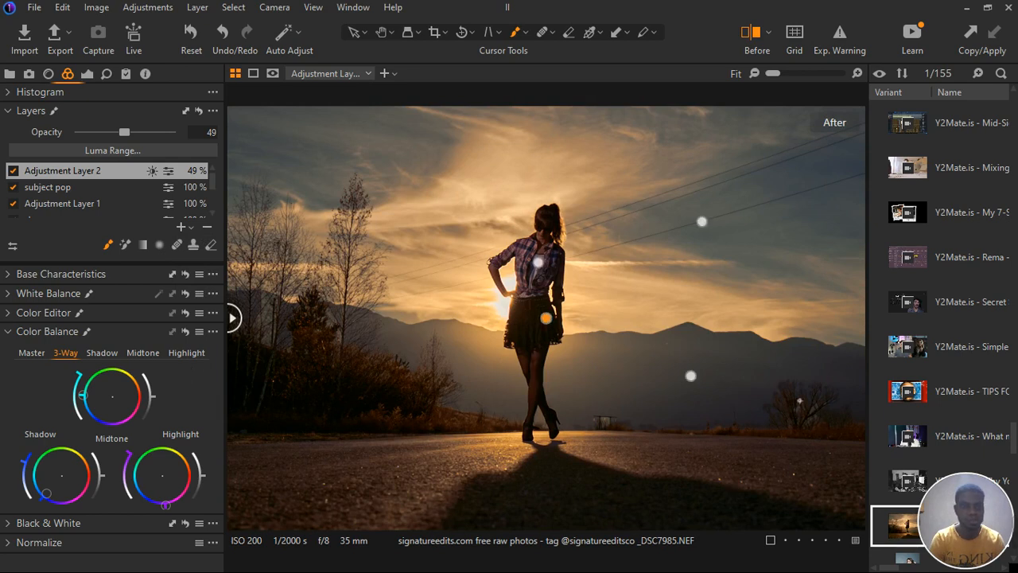
- Examine the road, mountains and bush up close and sweep the before/after comparison across that area
scroll(834, 446, up, 3)
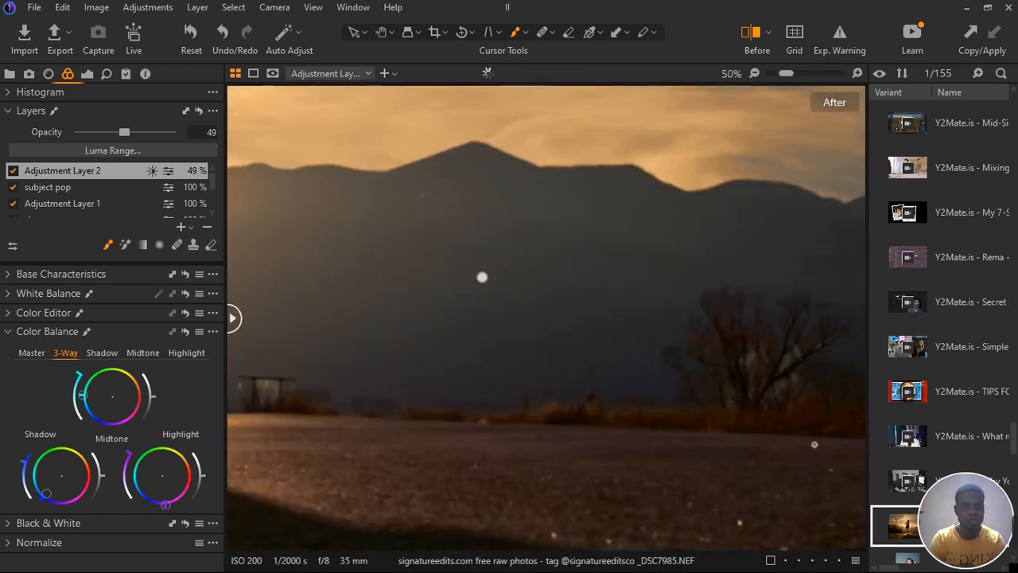
scroll(816, 445, down, 1)
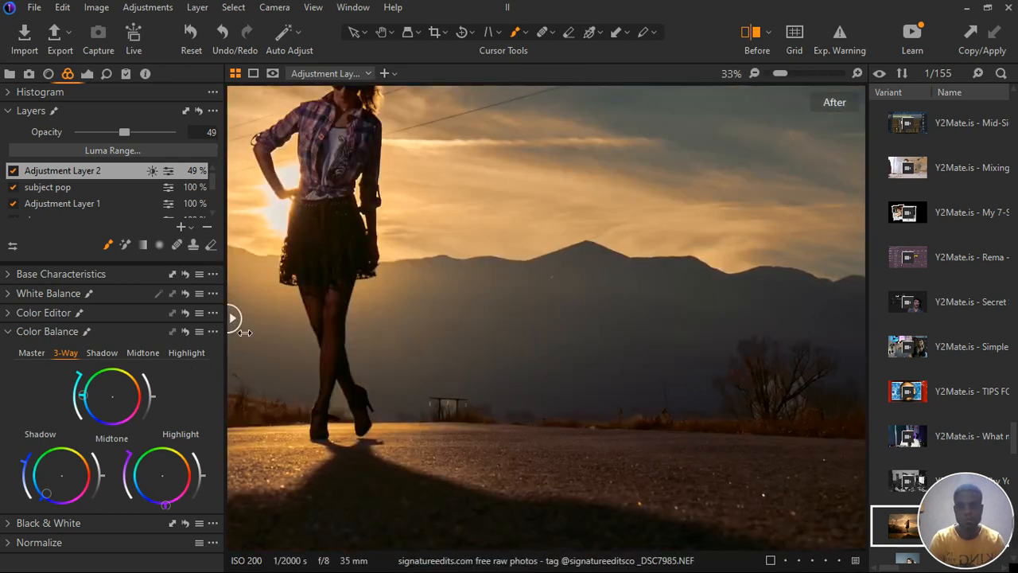
drag(232, 319, 960, 420)
drag(859, 318, 123, 121)
scroll(572, 381, down, 2)
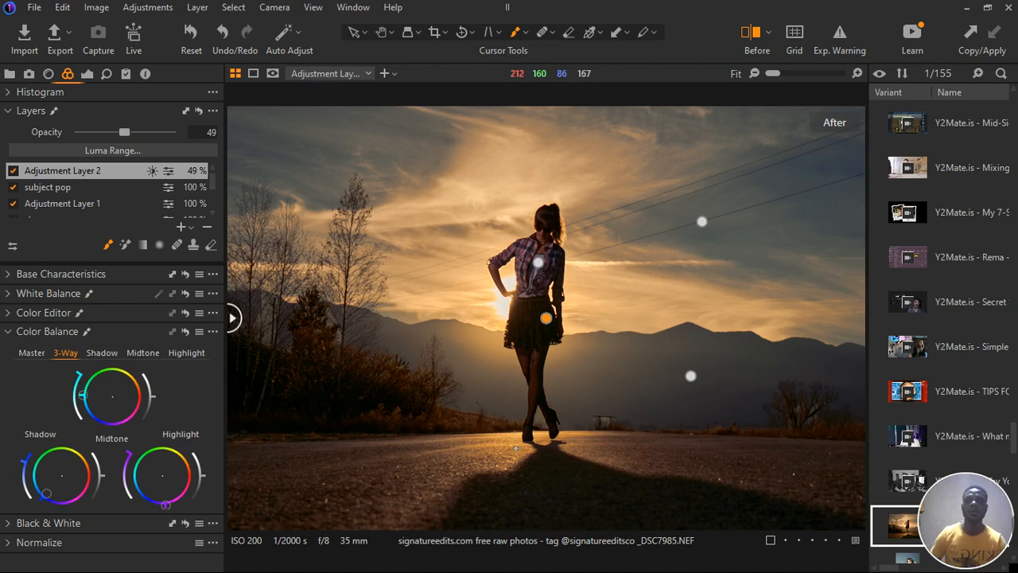
- Place the before/after split through the woman and collapse the Layers and Color Balance tools
drag(241, 325, 556, 322)
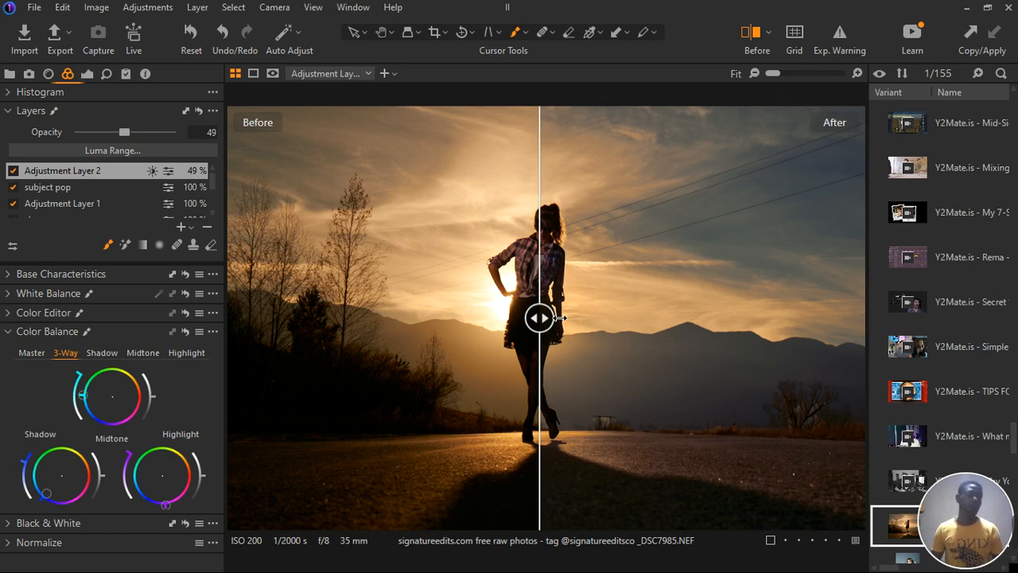
click(19, 116)
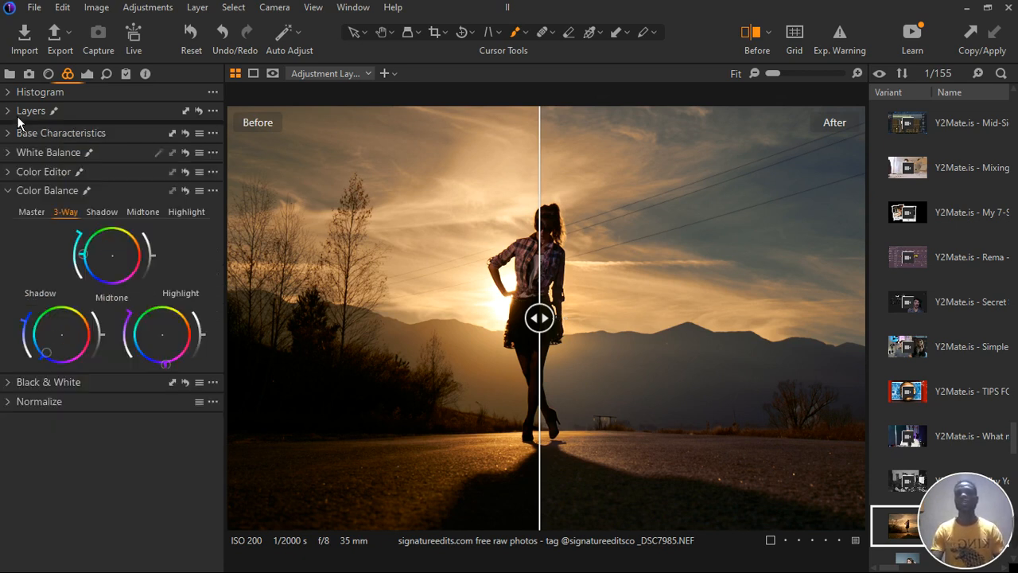
click(17, 195)
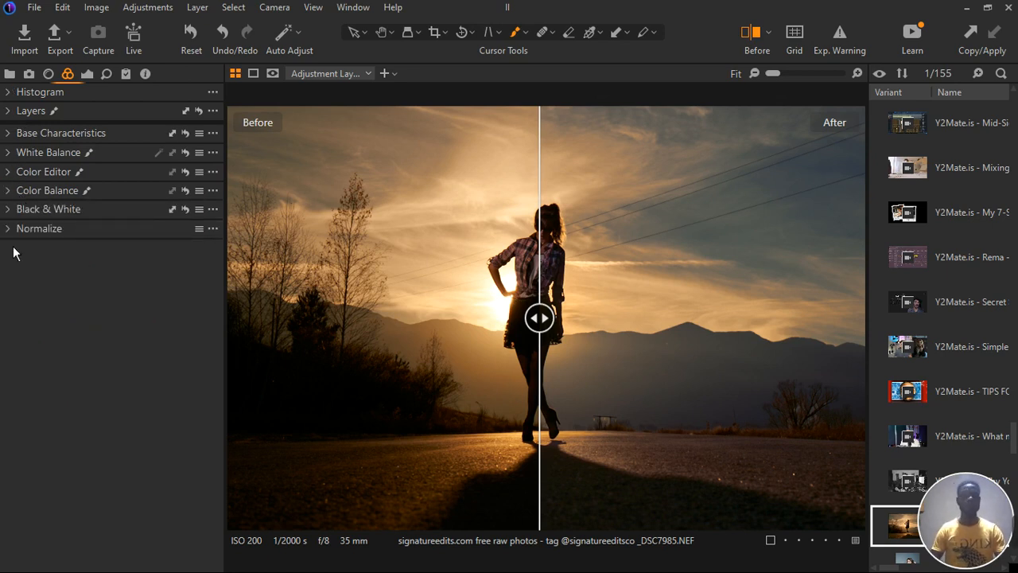